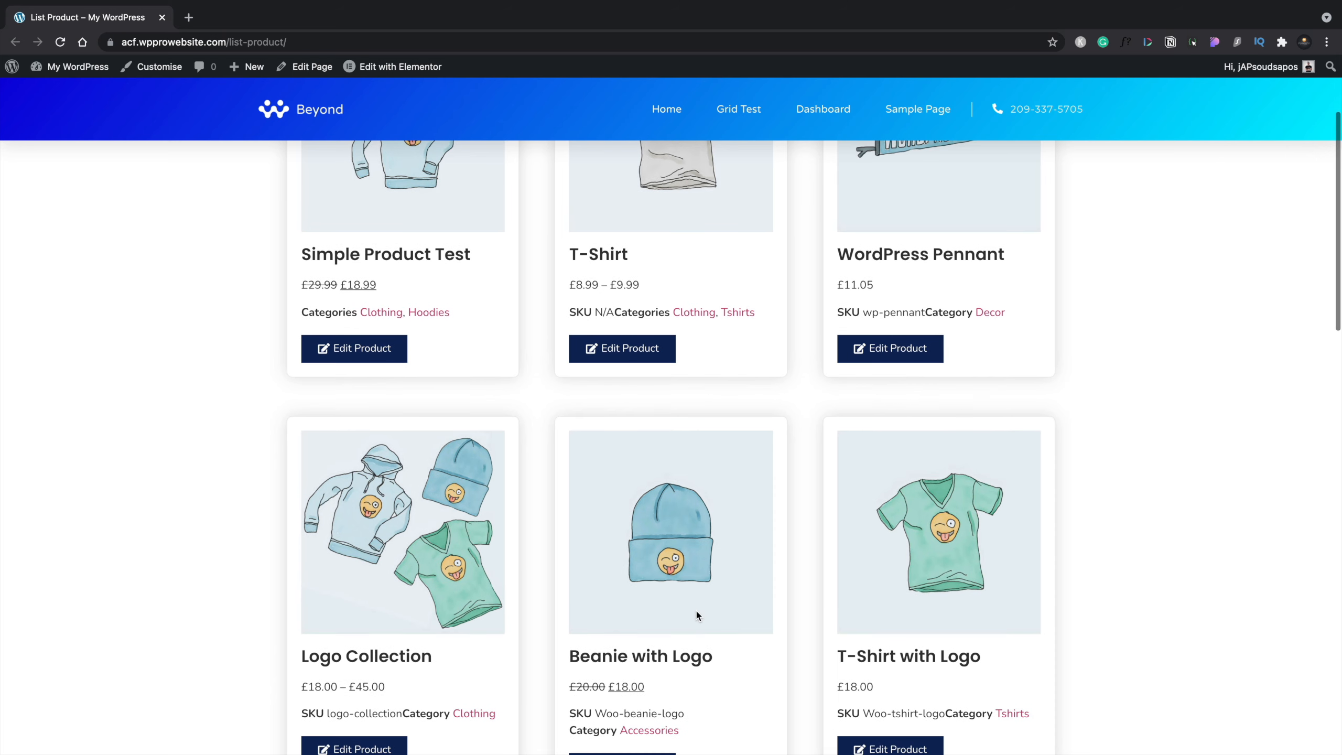
Open the front-end edit form of Simple Product Test and review its fields from product title to attributes
{"action": "scroll", "coordinate": [696, 615], "scroll_direction": "up", "scroll_amount": 5}
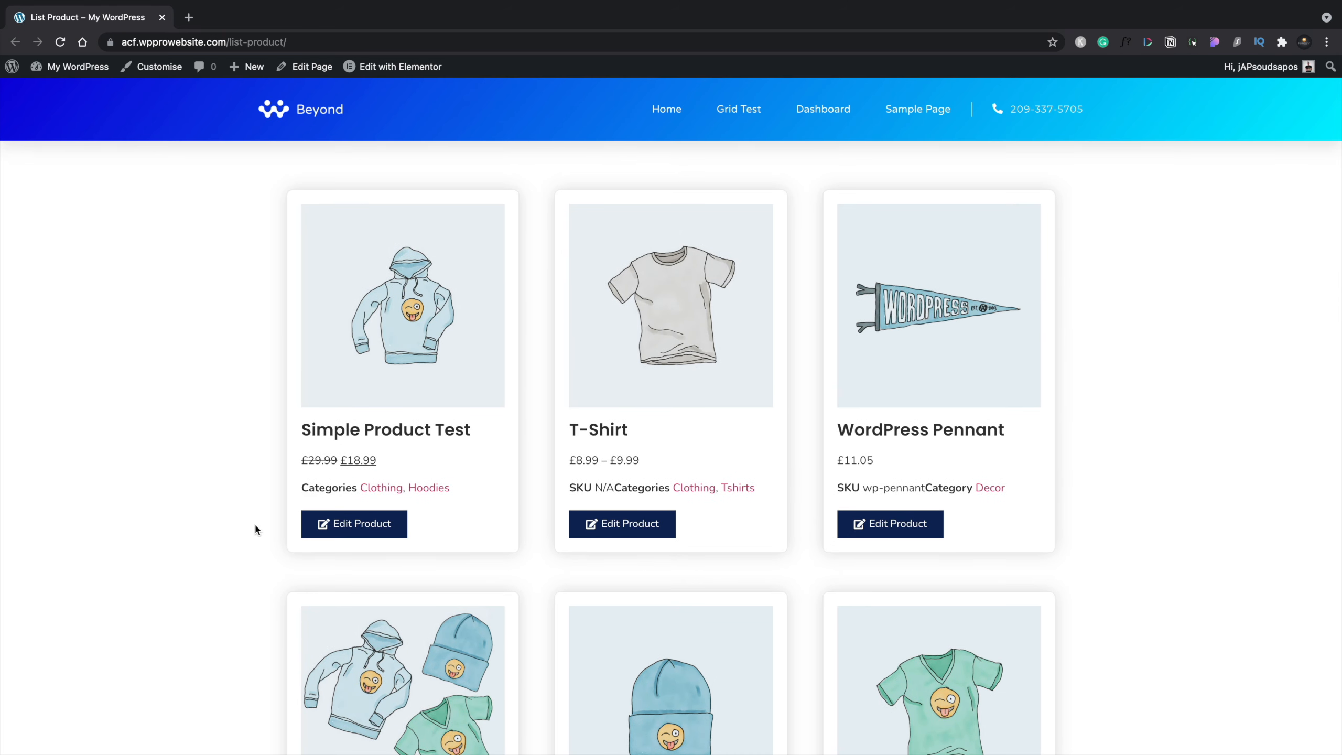
{"action": "left_click", "coordinate": [365, 526]}
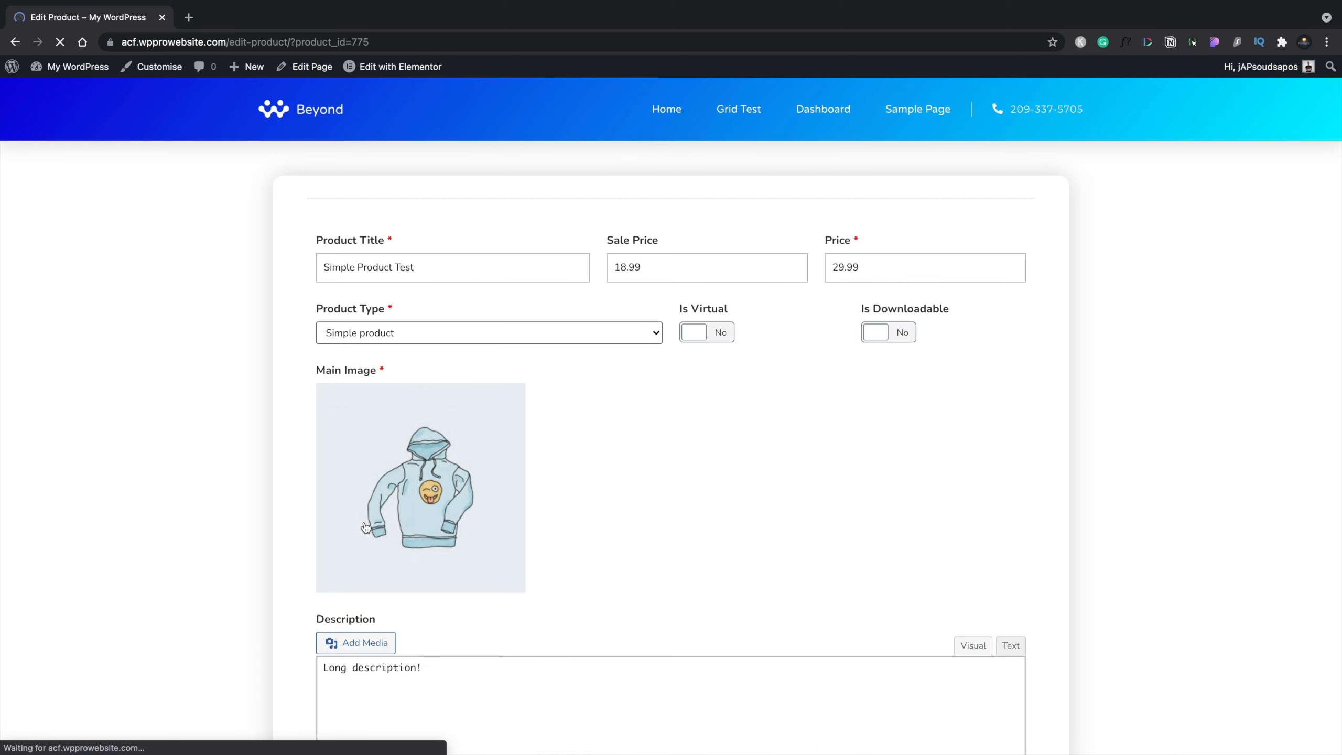
{"action": "scroll", "coordinate": [768, 468], "scroll_direction": "down", "scroll_amount": 8}
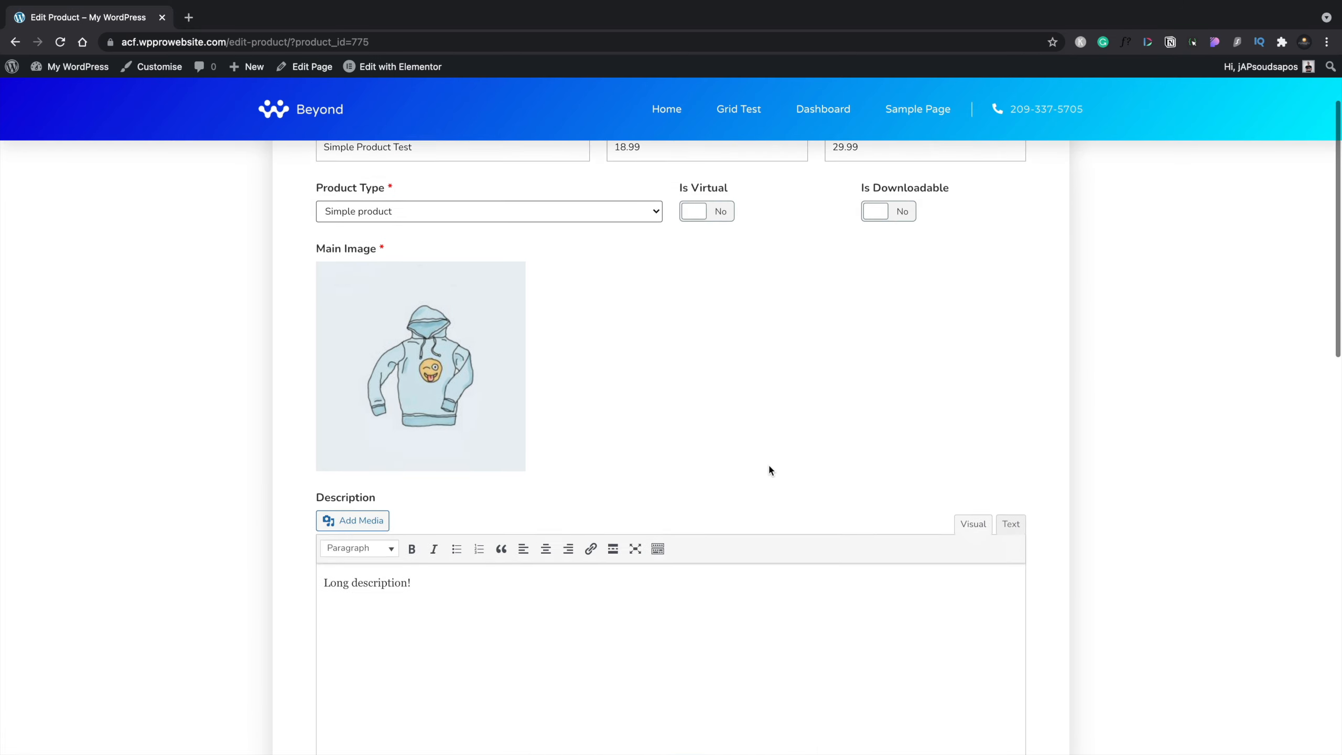
{"action": "scroll", "coordinate": [768, 465], "scroll_direction": "down", "scroll_amount": 10}
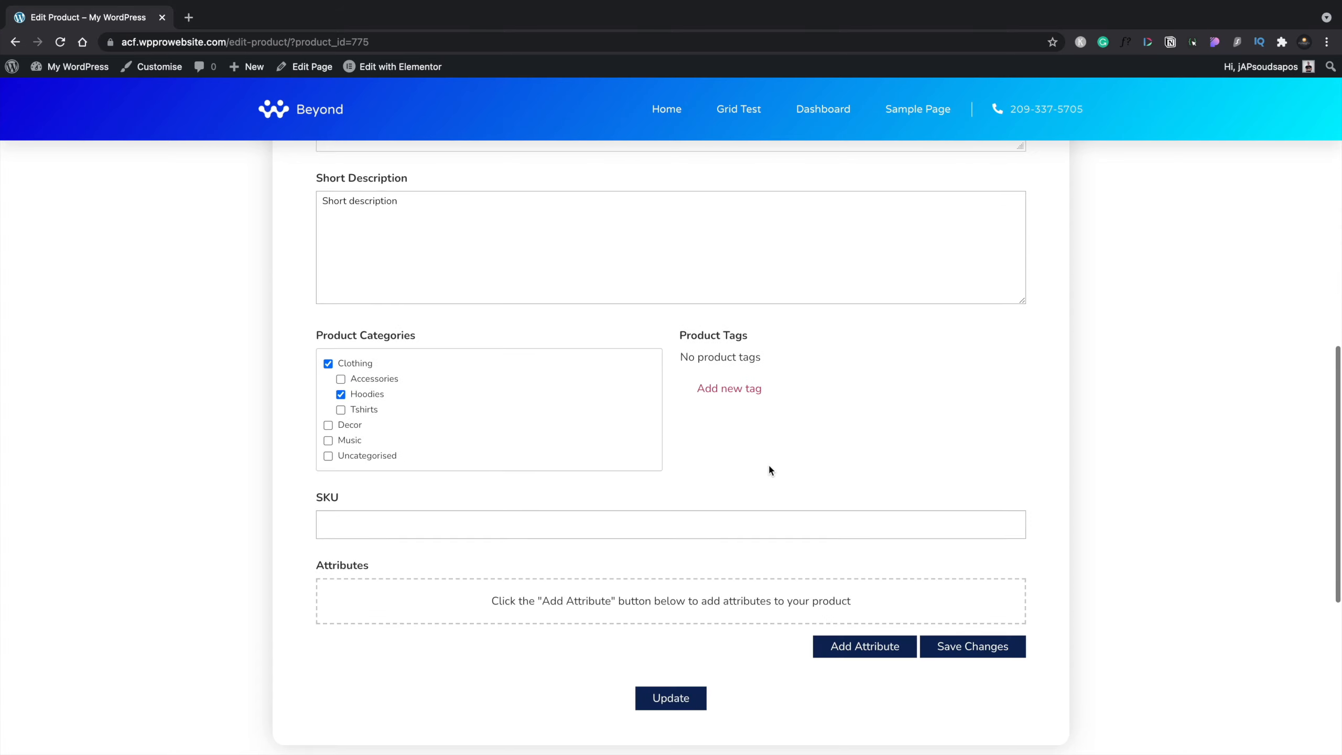
{"action": "scroll", "coordinate": [769, 468], "scroll_direction": "up", "scroll_amount": 18}
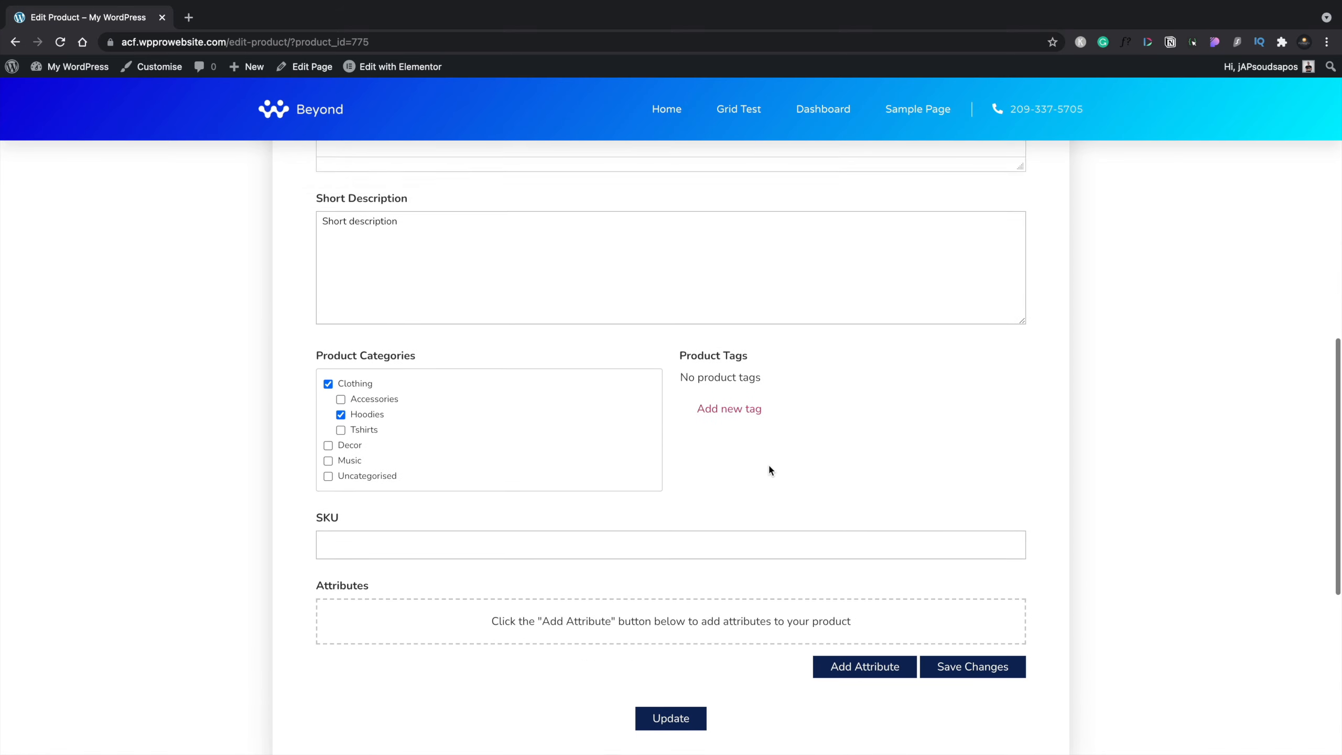
{"action": "scroll", "coordinate": [769, 469], "scroll_direction": "up", "scroll_amount": 1}
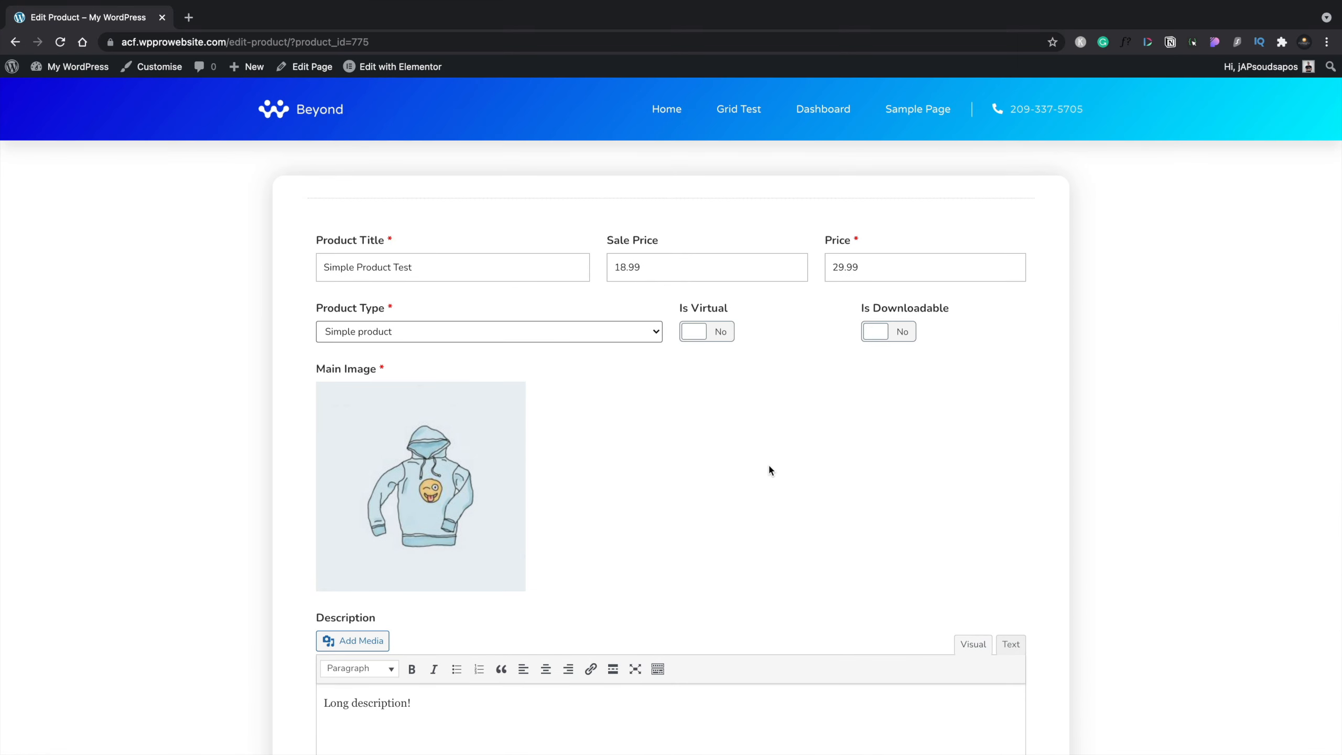
Return to the product list, open the T-Shirt product's edit form and review its attributes and variations
{"action": "key", "text": "alt+Left"}
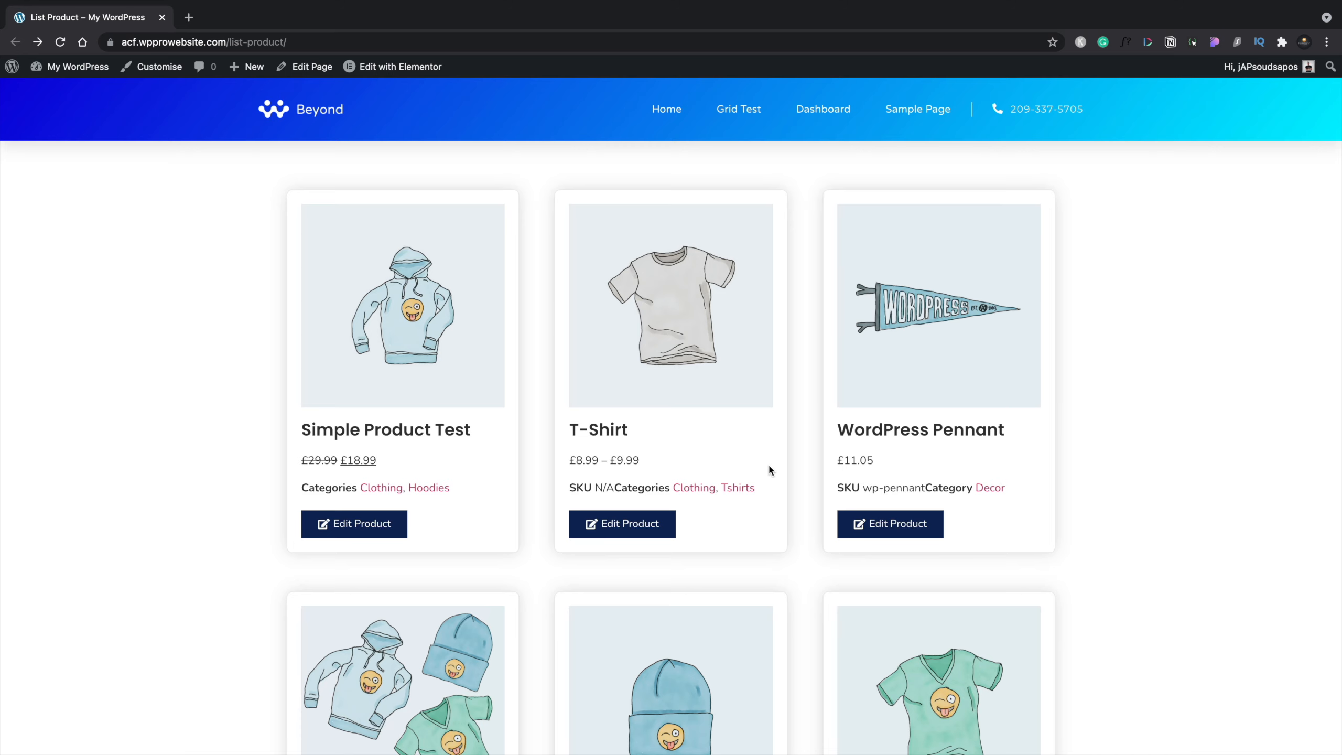
{"action": "scroll", "coordinate": [767, 464], "scroll_direction": "down", "scroll_amount": 6}
{"action": "scroll", "coordinate": [767, 463], "scroll_direction": "up", "scroll_amount": 5}
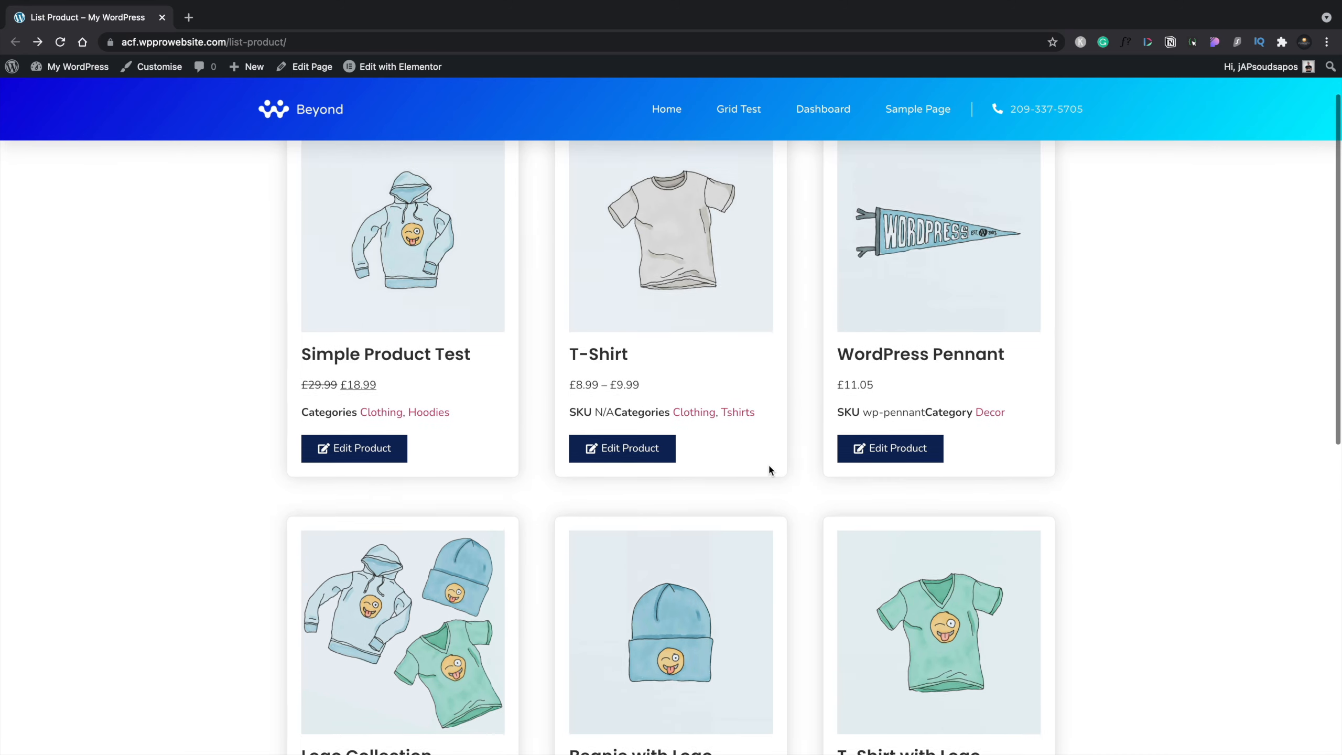
{"action": "left_click", "coordinate": [602, 495]}
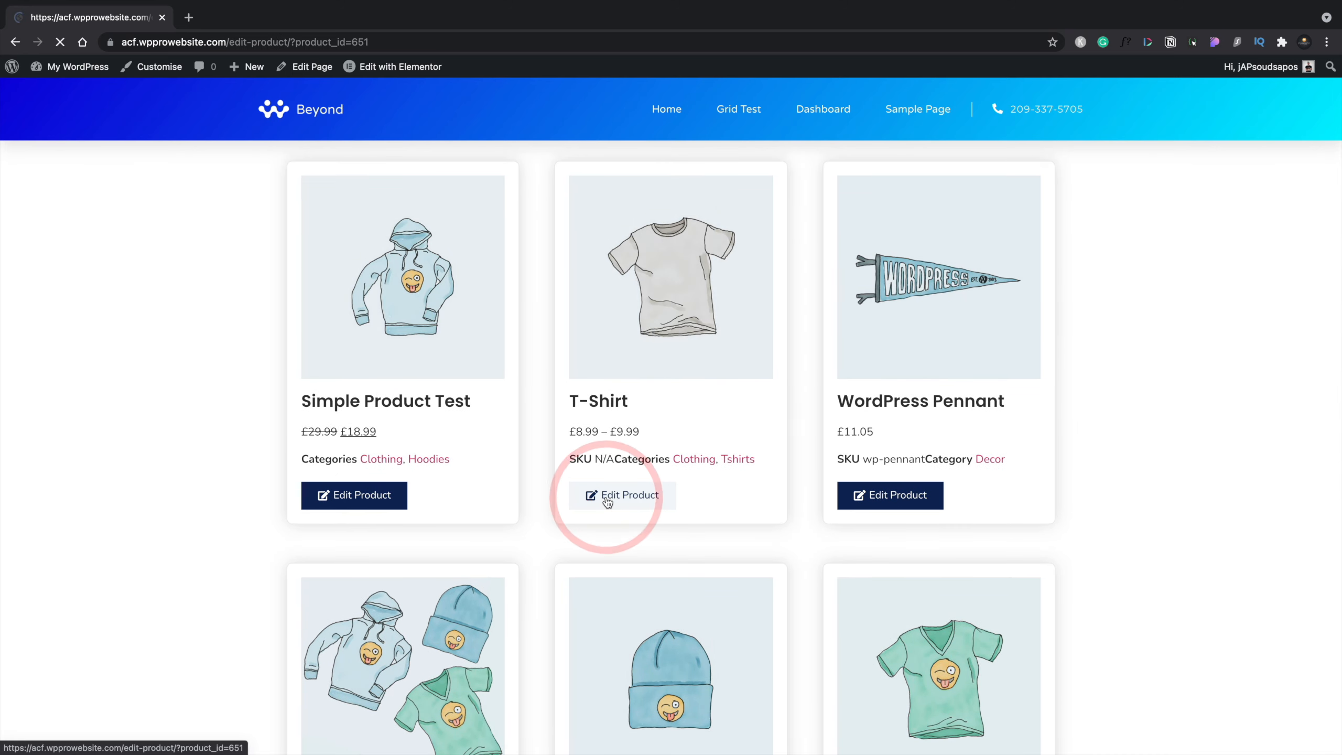
{"action": "scroll", "coordinate": [608, 502], "scroll_direction": "down", "scroll_amount": 15}
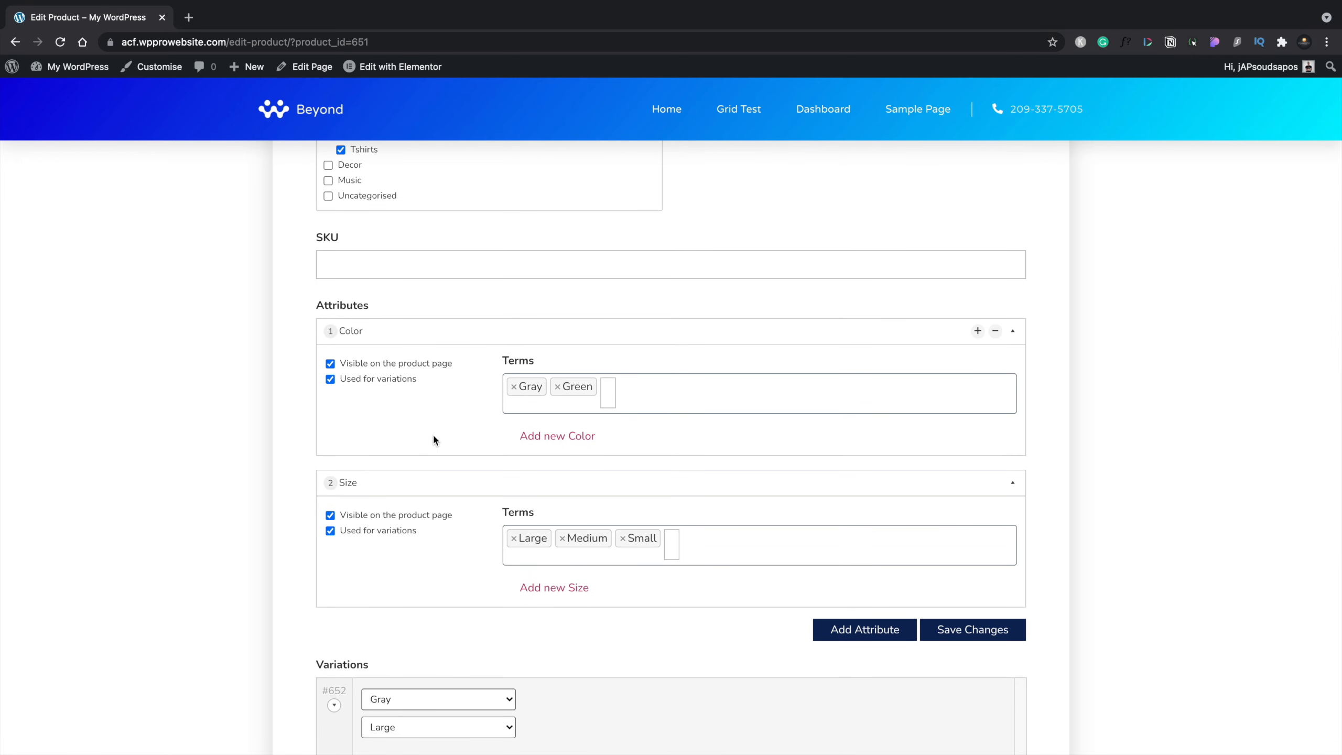
{"action": "scroll", "coordinate": [433, 440], "scroll_direction": "down", "scroll_amount": 3}
{"action": "scroll", "coordinate": [433, 438], "scroll_direction": "down", "scroll_amount": 1}
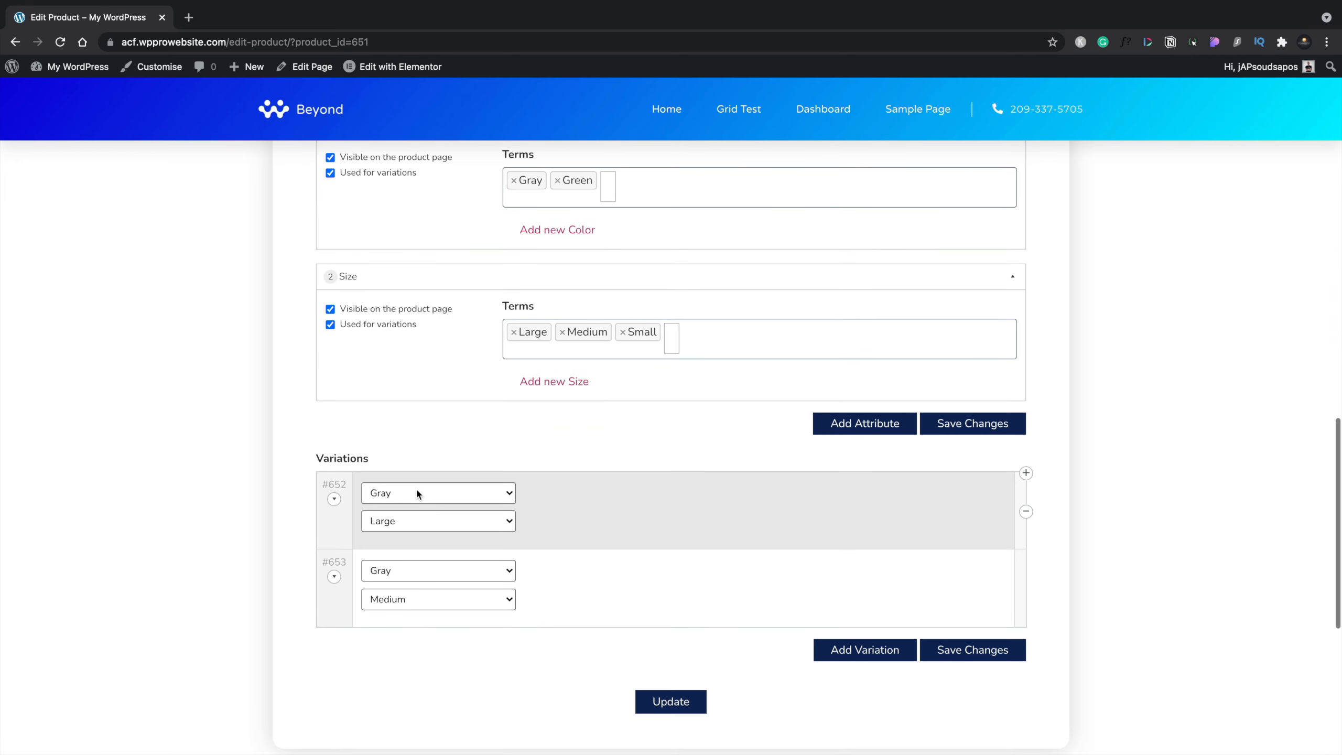
Expand the T-Shirt's Gray, Large variation and review its price, image, SKU and stock fields
{"action": "left_click", "coordinate": [336, 501]}
{"action": "scroll", "coordinate": [590, 570], "scroll_direction": "down", "scroll_amount": 5}
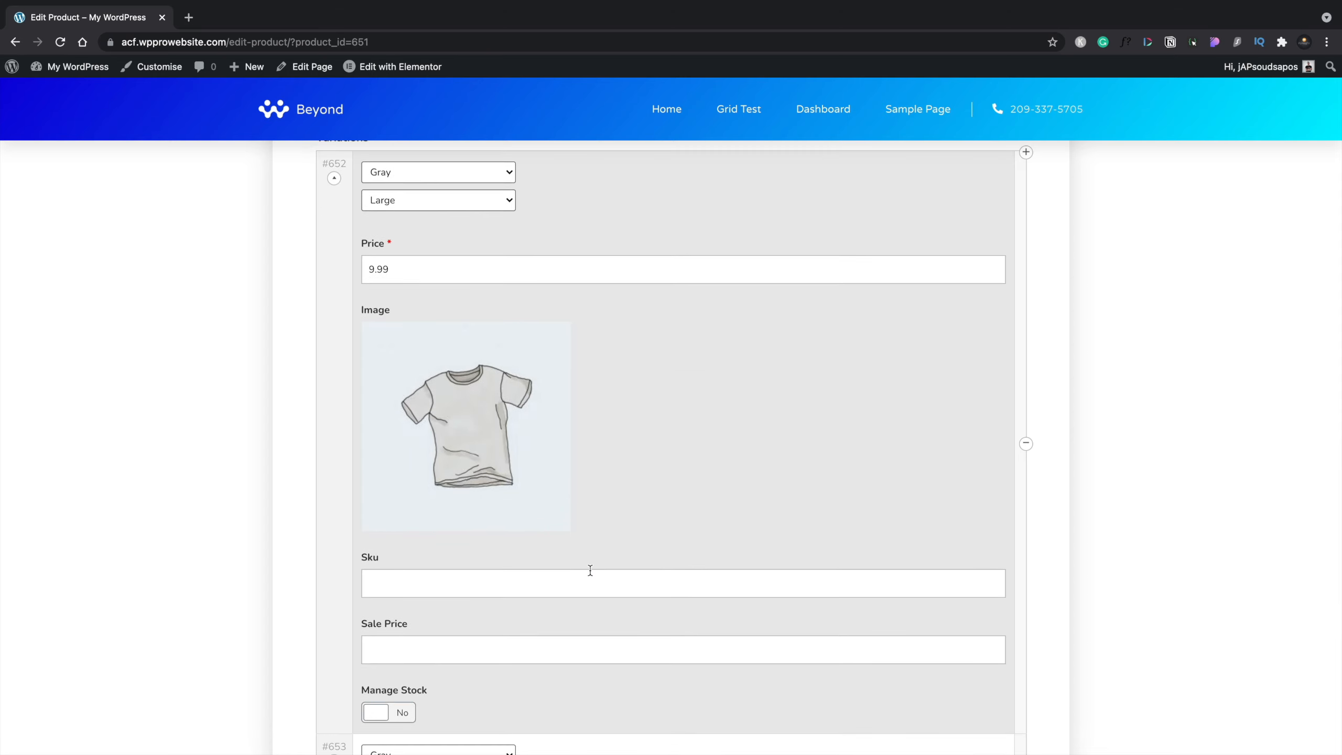
{"action": "scroll", "coordinate": [591, 570], "scroll_direction": "down", "scroll_amount": 2}
{"action": "scroll", "coordinate": [590, 570], "scroll_direction": "up", "scroll_amount": 5}
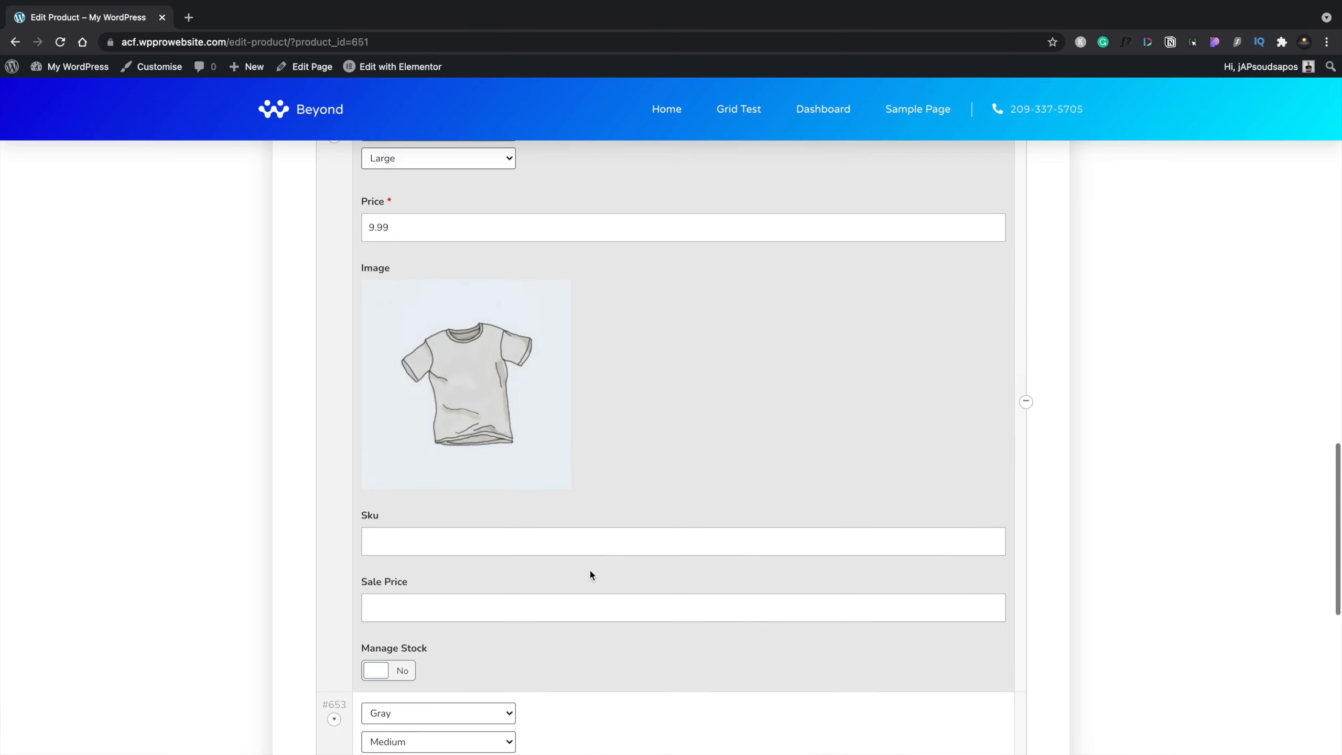
{"action": "scroll", "coordinate": [591, 572], "scroll_direction": "up", "scroll_amount": 8}
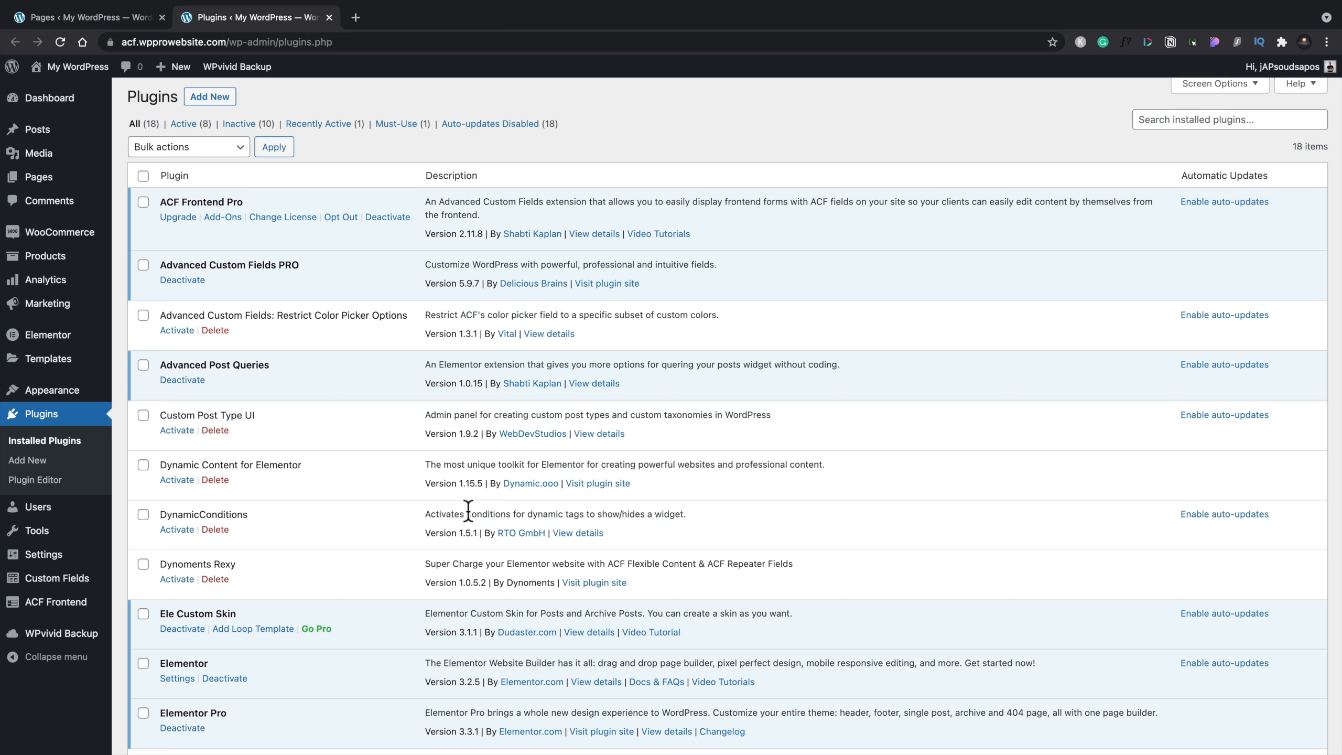
Review the site's installed plugins list in the WordPress admin to see which plugins are active
{"action": "scroll", "coordinate": [468, 510], "scroll_direction": "down", "scroll_amount": 3}
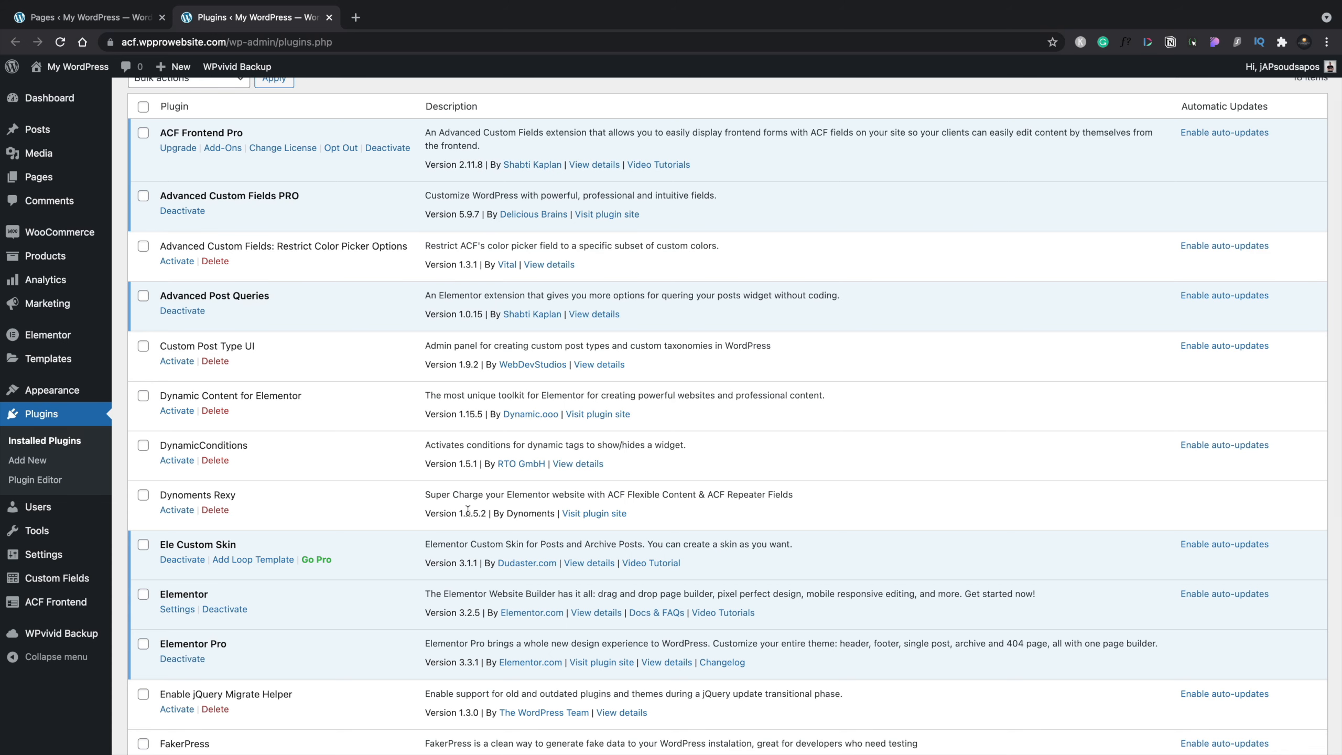
{"action": "scroll", "coordinate": [467, 510], "scroll_direction": "down", "scroll_amount": 3}
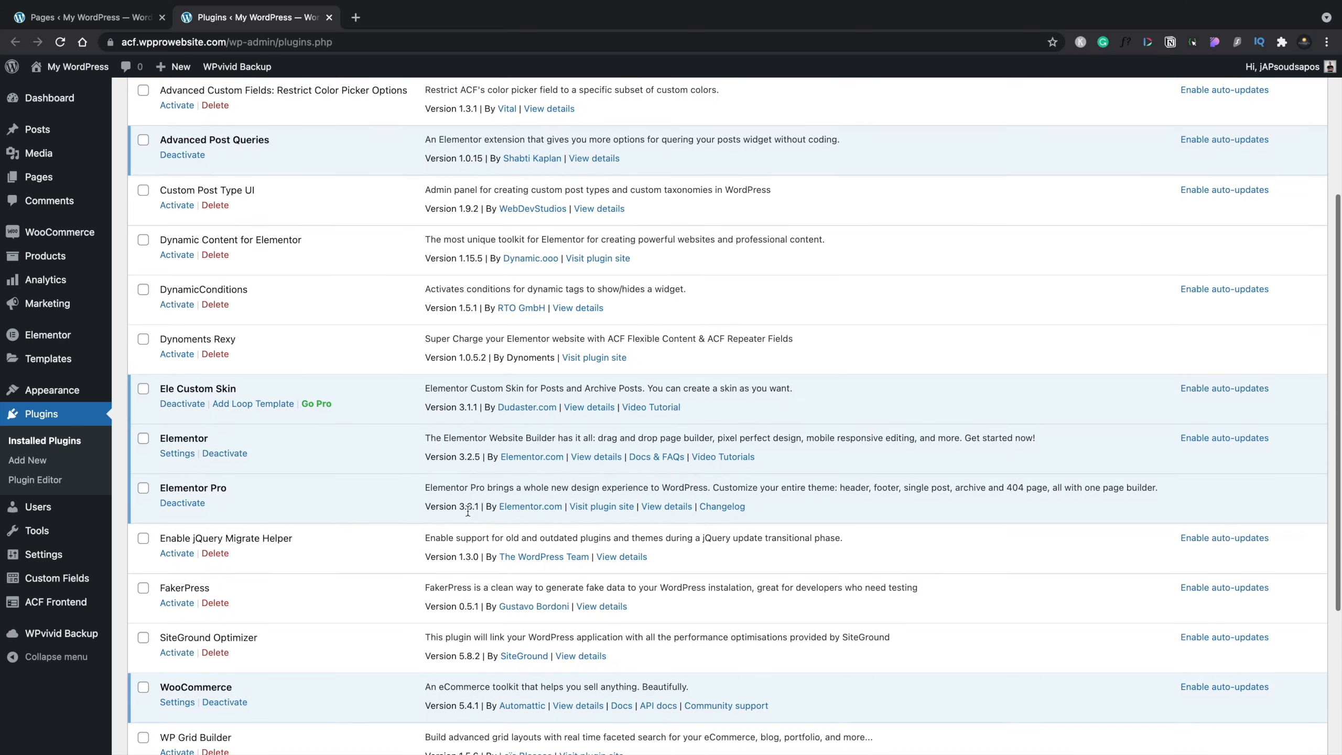
{"action": "scroll", "coordinate": [468, 510], "scroll_direction": "down", "scroll_amount": 1}
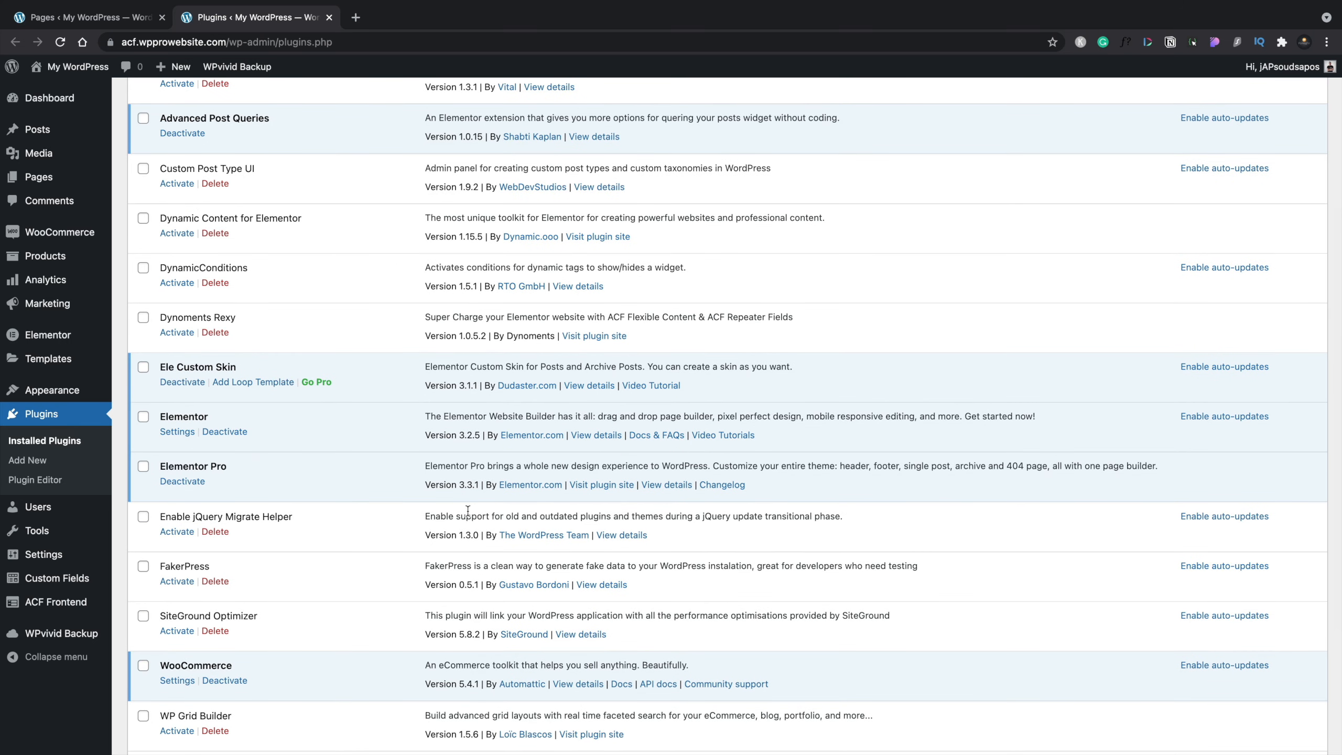
{"action": "scroll", "coordinate": [467, 510], "scroll_direction": "down", "scroll_amount": 1}
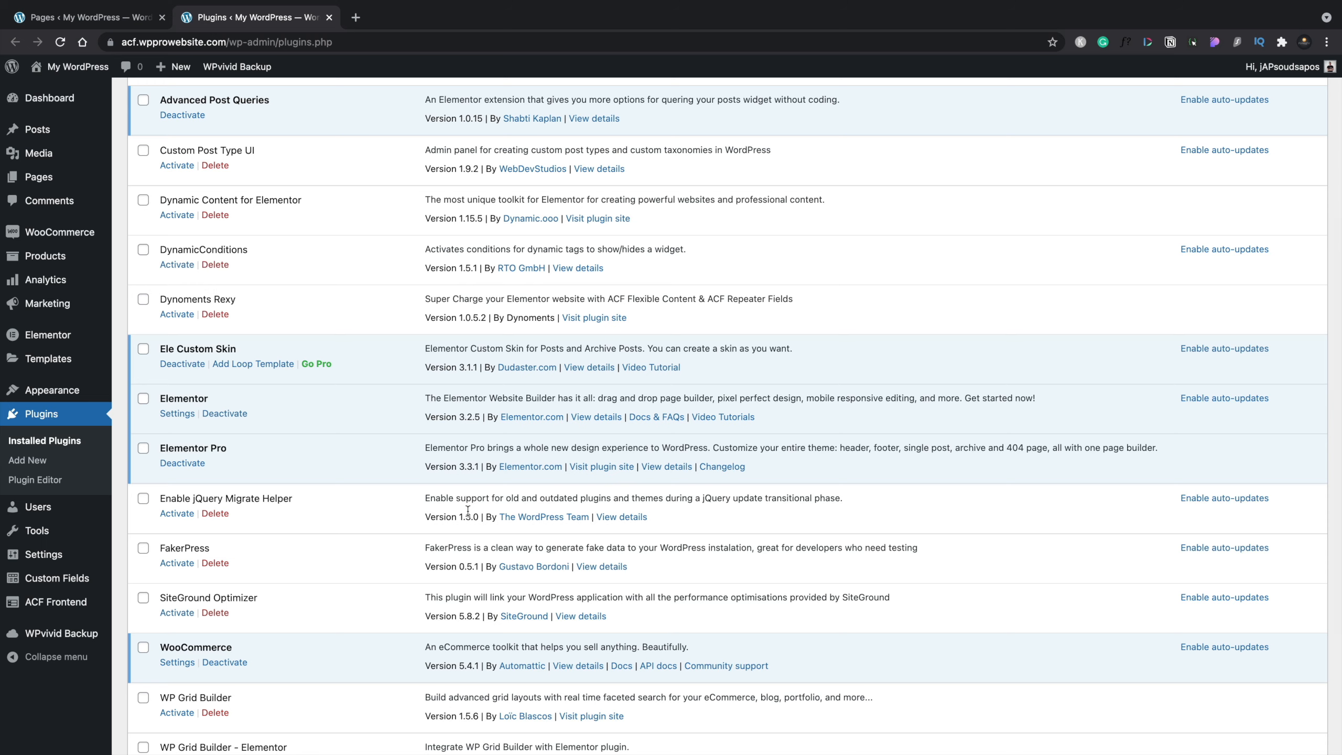
{"action": "scroll", "coordinate": [468, 510], "scroll_direction": "down", "scroll_amount": 3}
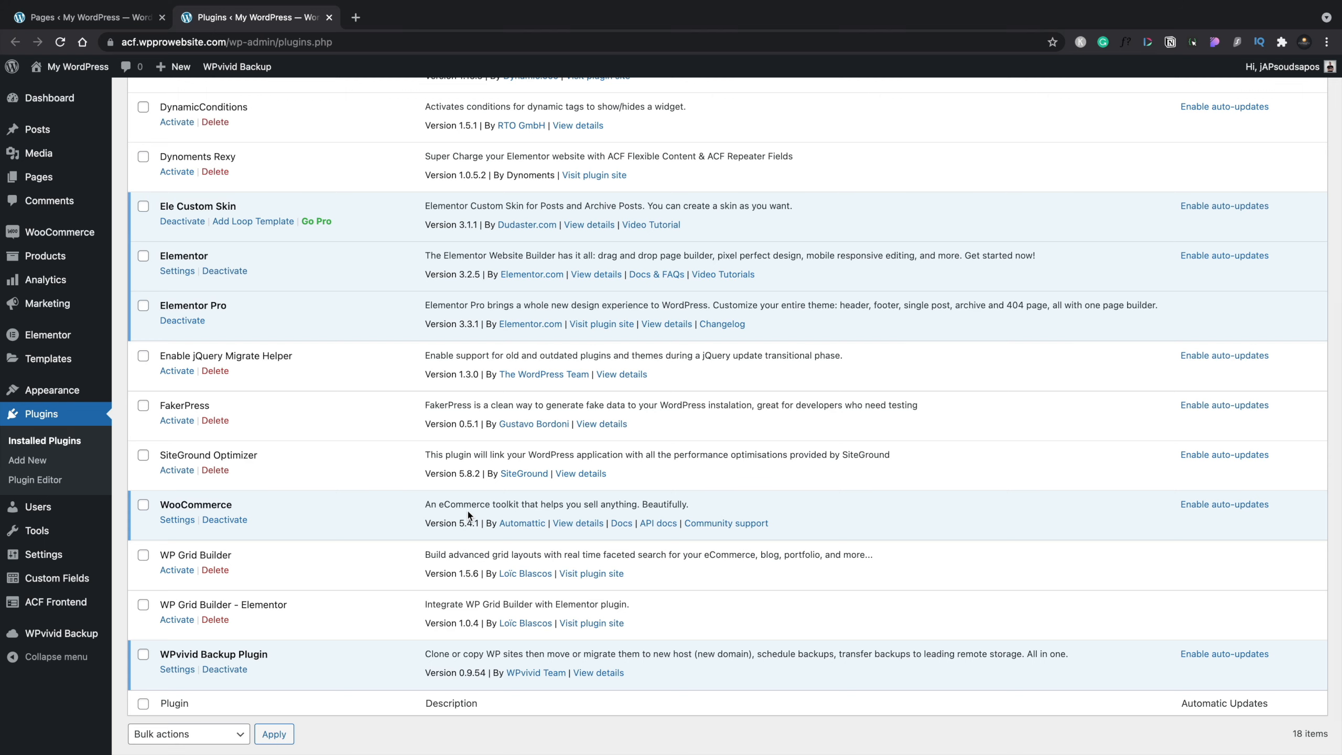
{"action": "scroll", "coordinate": [468, 512], "scroll_direction": "up", "scroll_amount": 8}
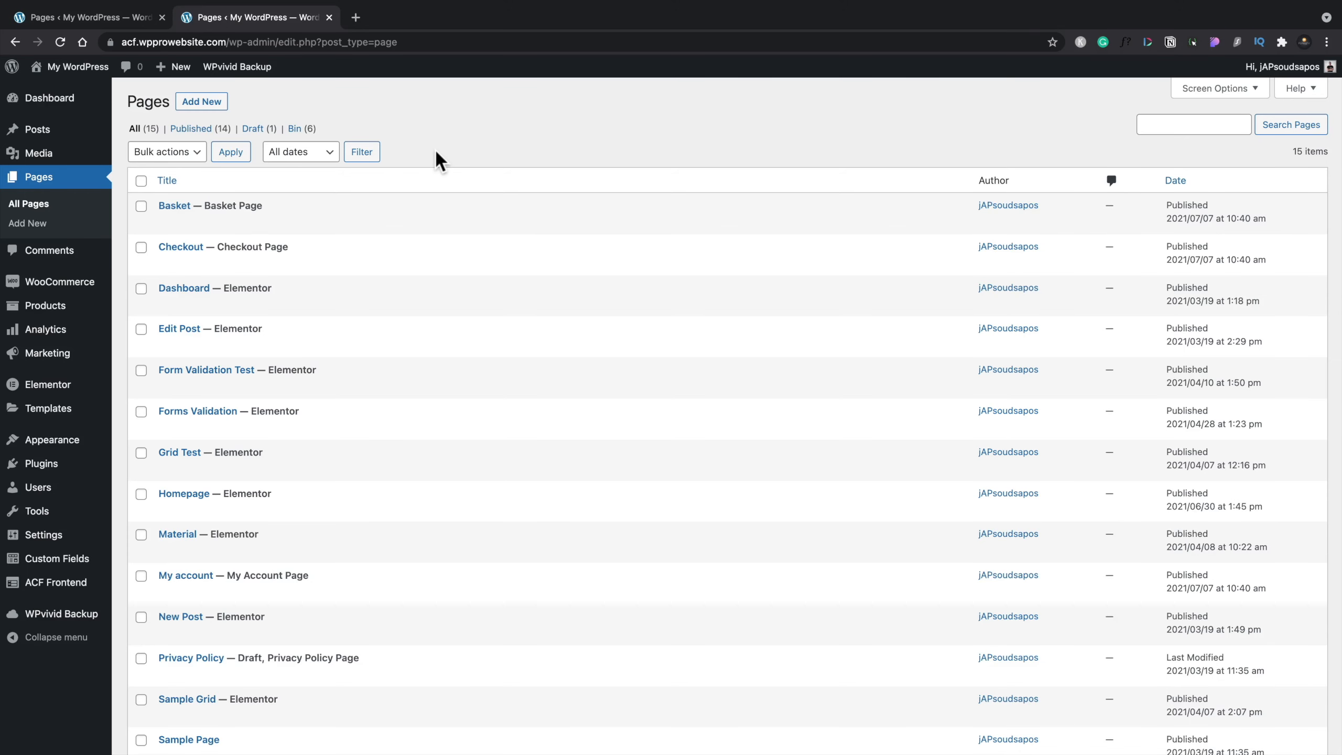
Create and publish a new page titled "Add Product"
{"action": "left_click", "coordinate": [201, 102]}
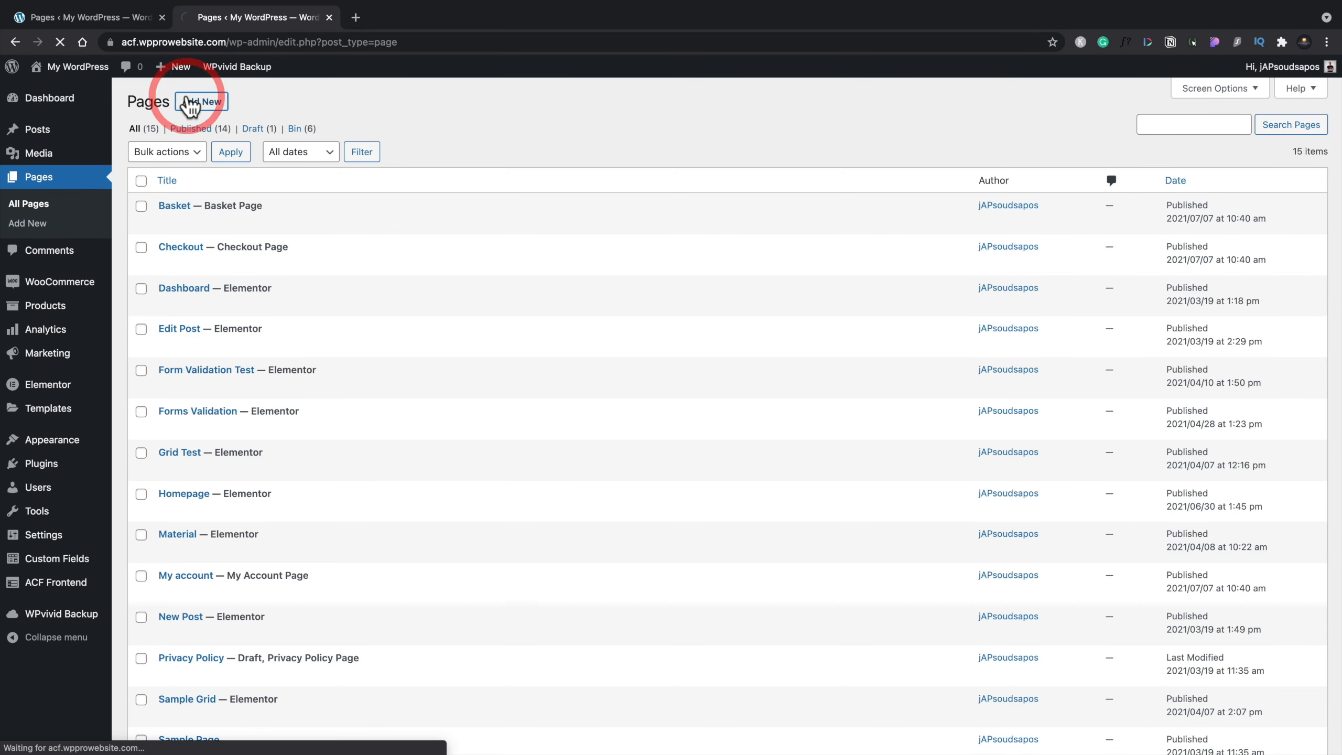
{"action": "type", "text": "Add"}
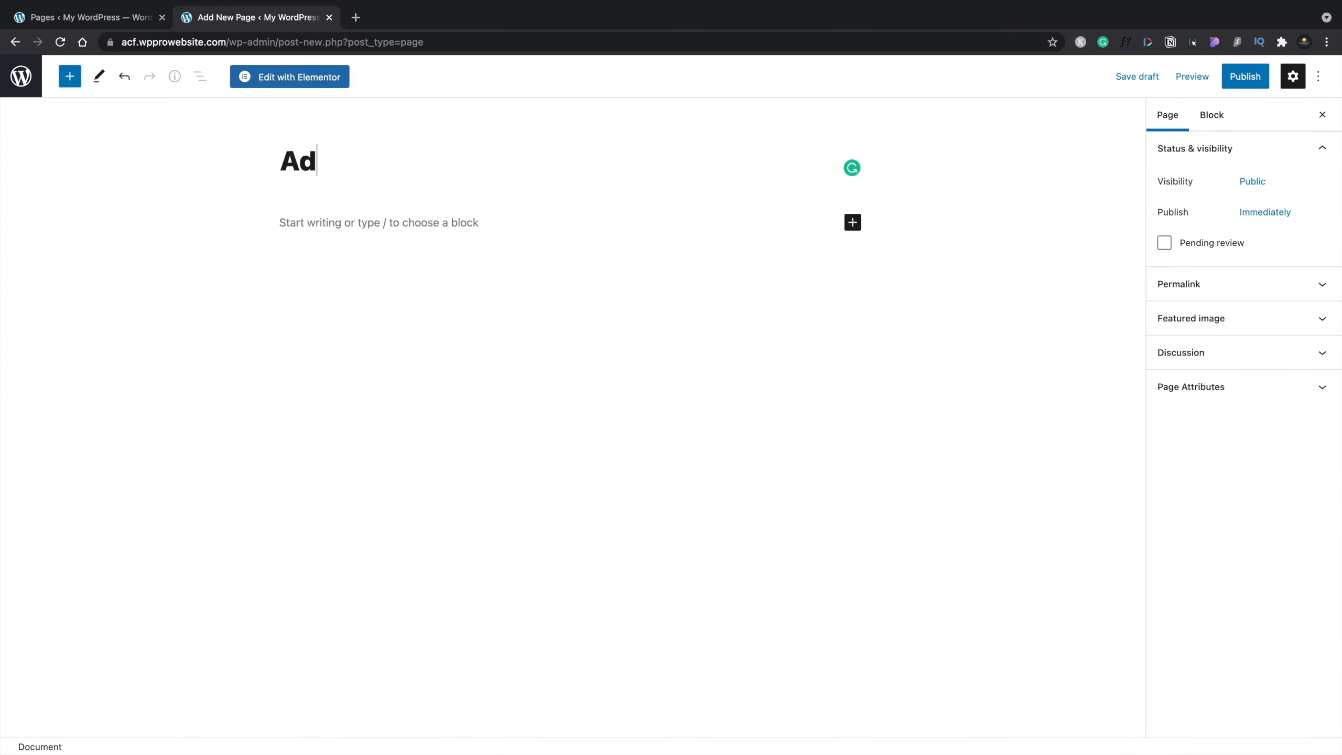
{"action": "type", "text": " Produc"}
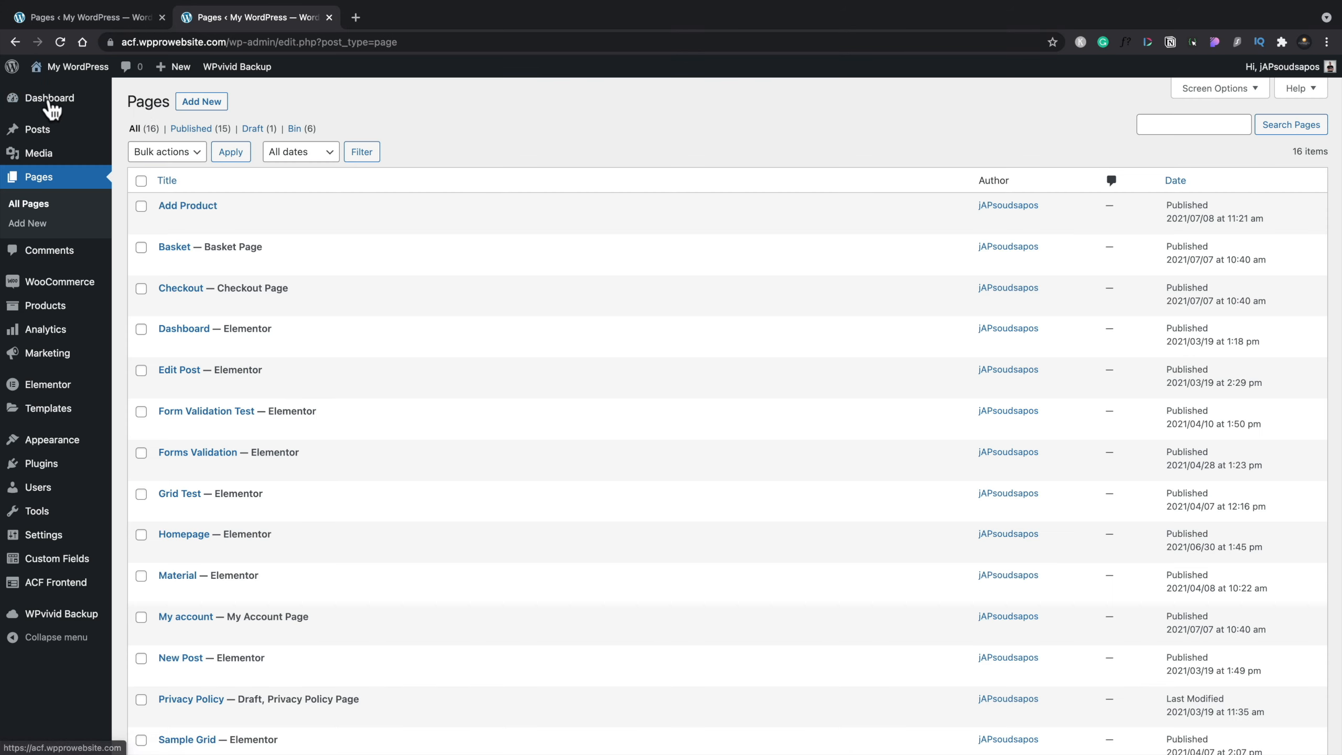
Create and publish a new page titled "Edit Product"
{"action": "left_click", "coordinate": [199, 102]}
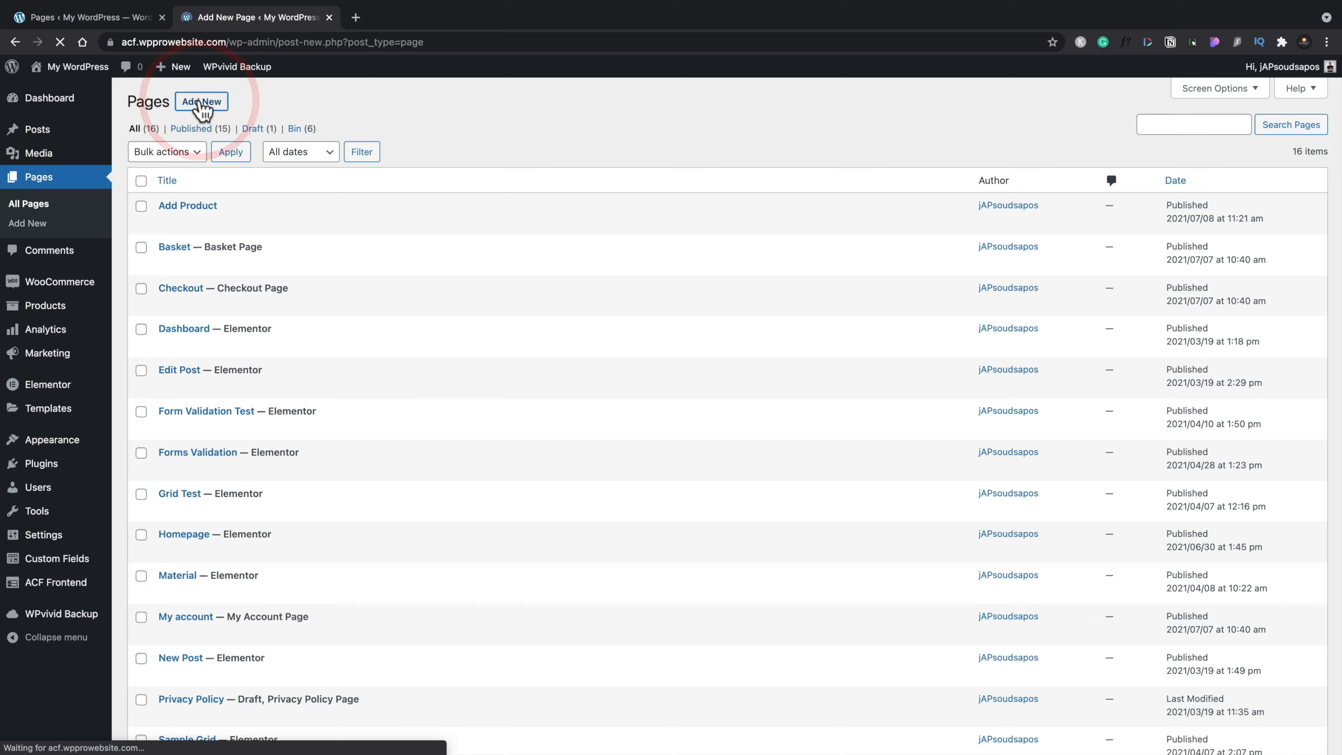
{"action": "type", "text": "Edit Pro"}
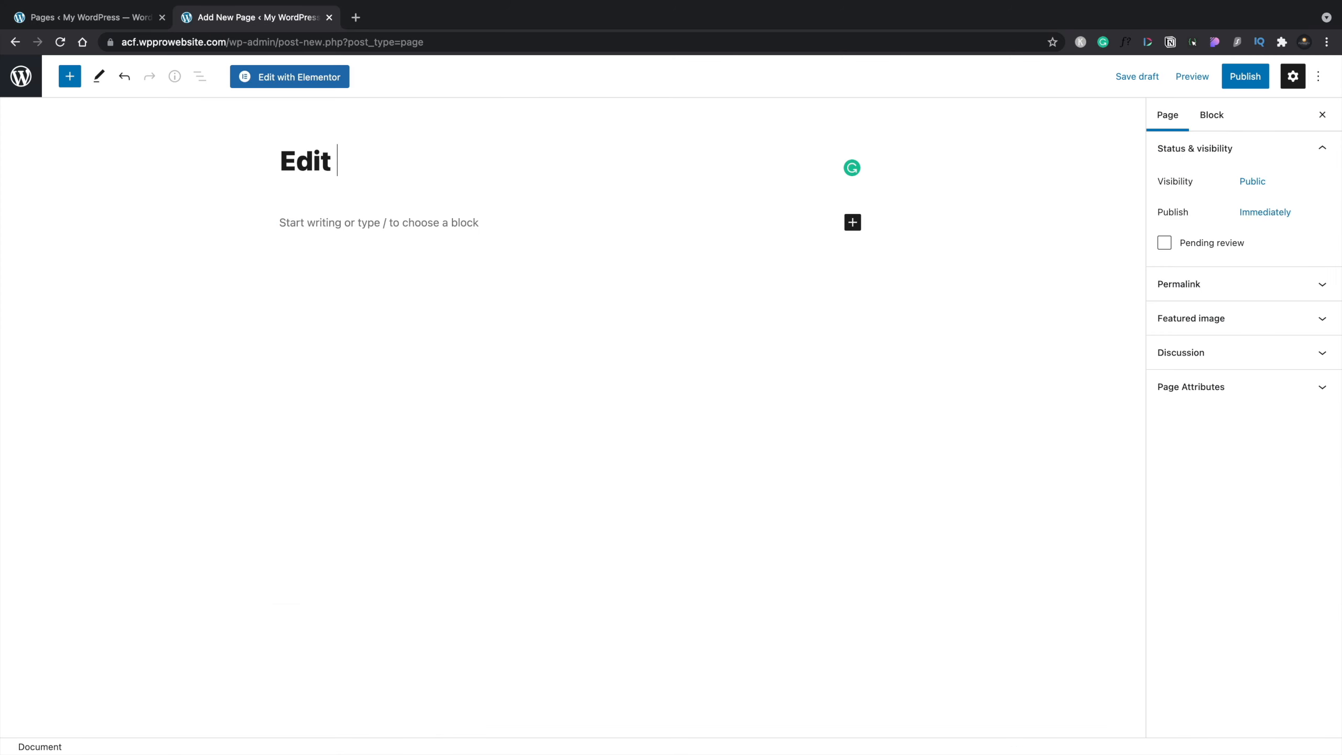
{"action": "type", "text": "duc"}
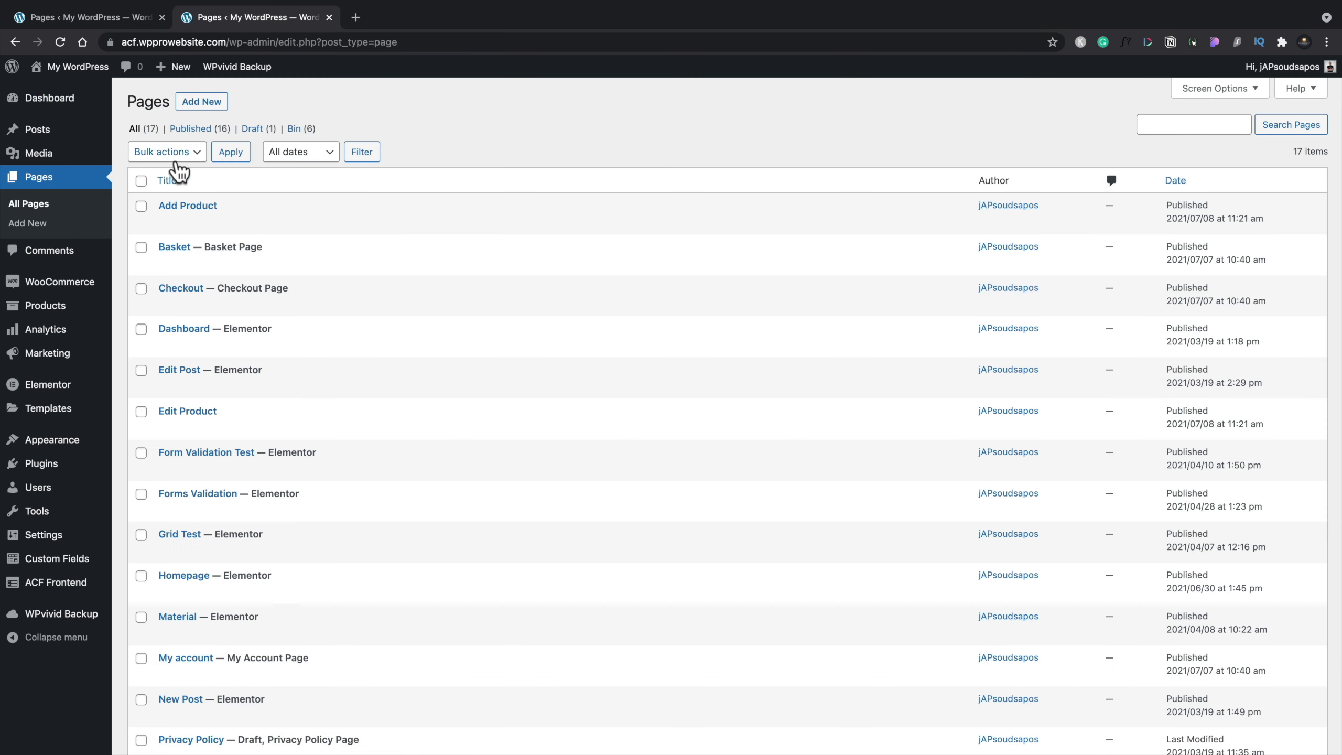
Create and publish a new page titled "List Product", and return to the list of pages
{"action": "left_click", "coordinate": [199, 103]}
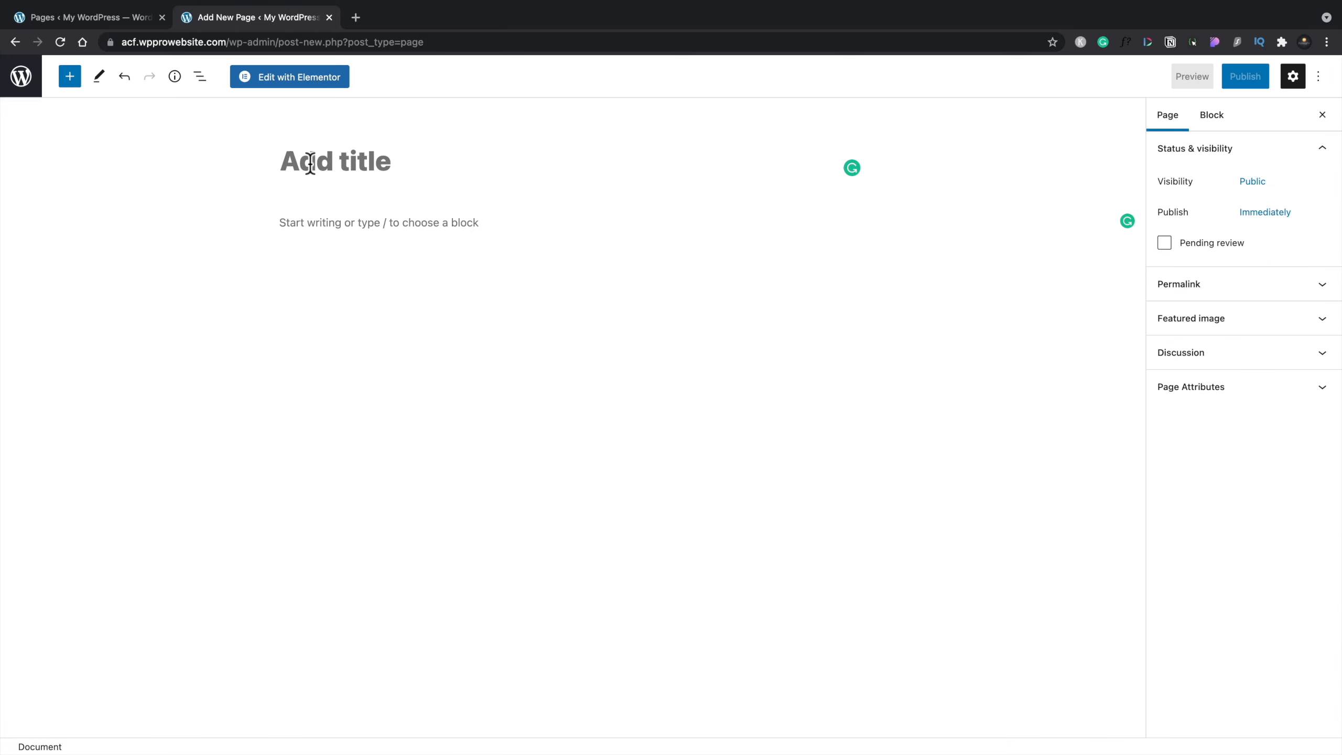
{"action": "type", "text": "List Product"}
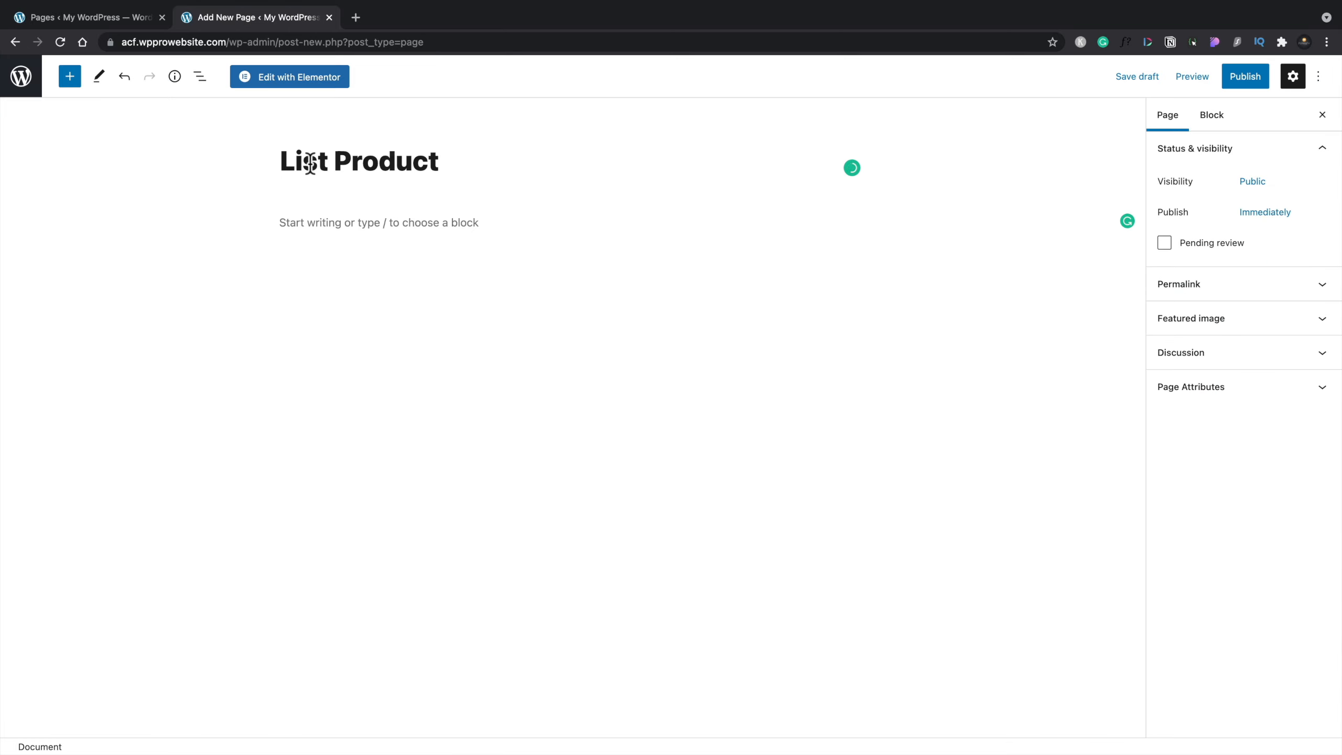
{"action": "left_click", "coordinate": [1252, 80]}
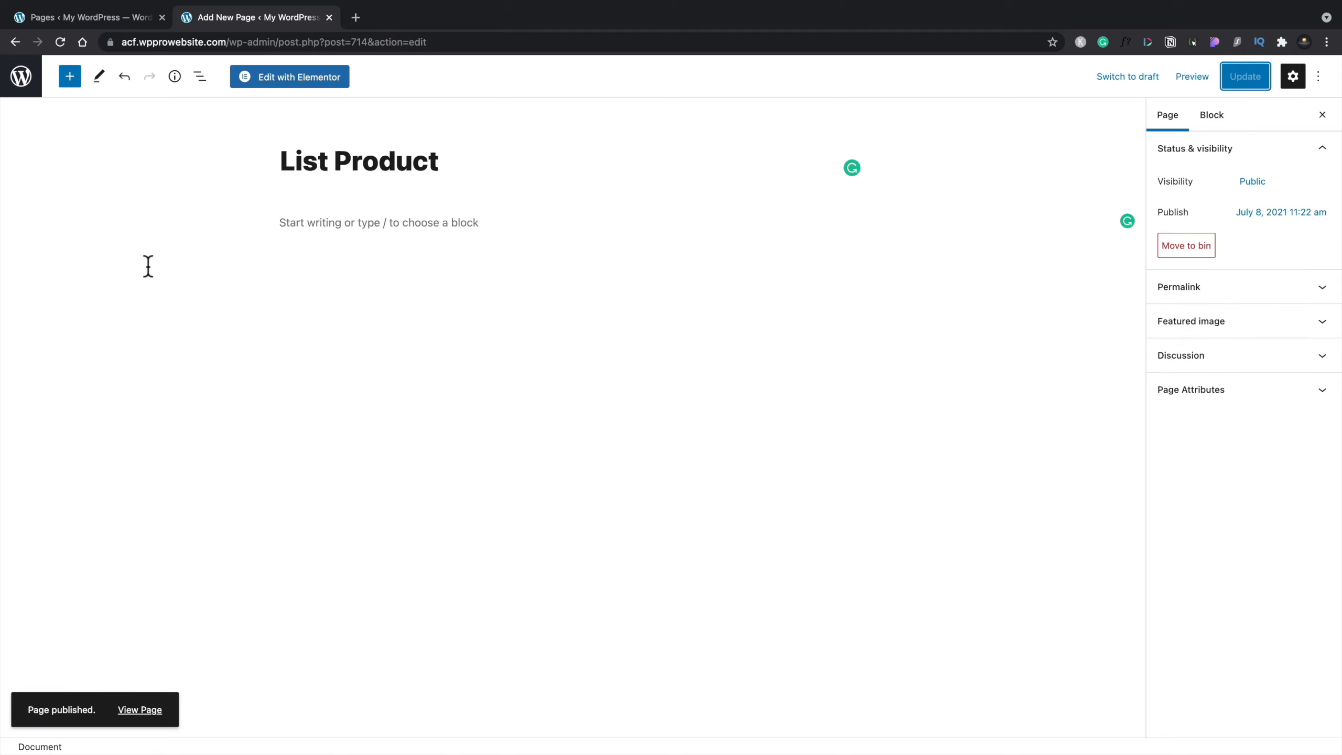
{"action": "left_click", "coordinate": [22, 86]}
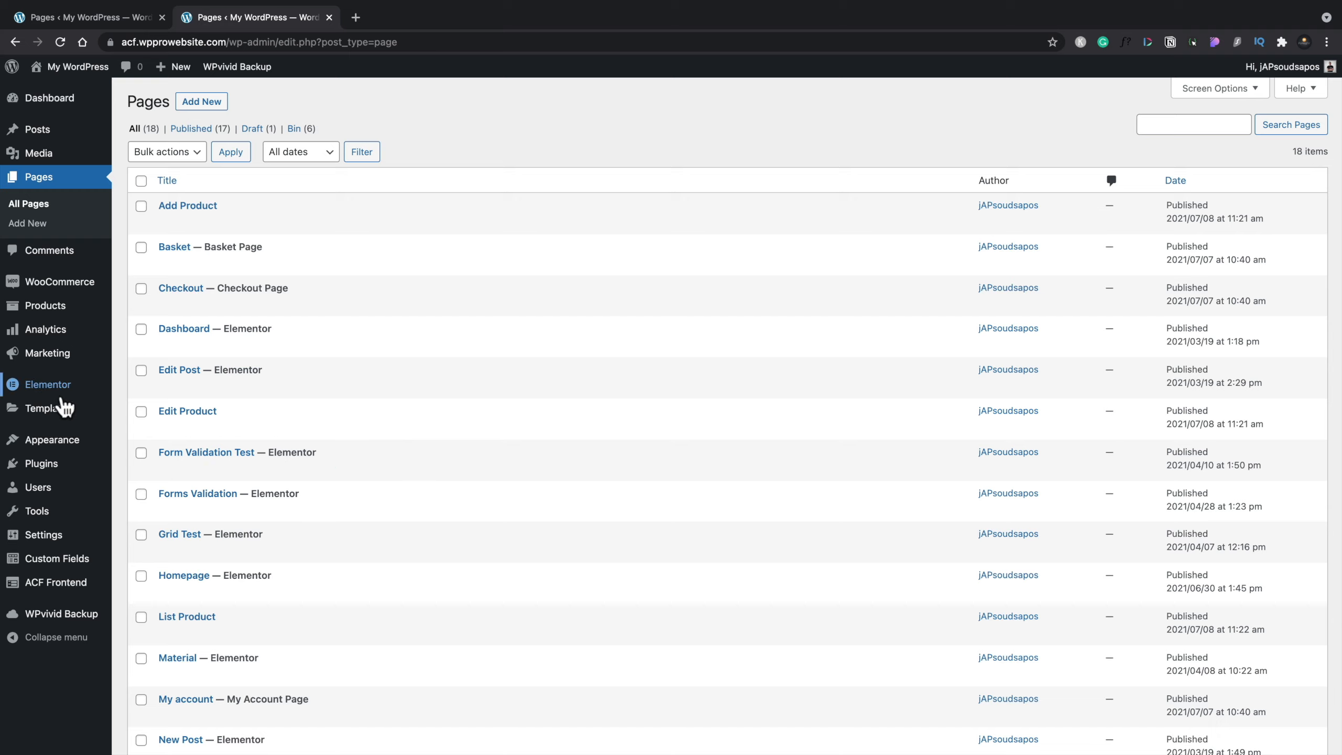
Create a Loop template named "WooCommerce Product Loop" in the Theme Builder and dismiss the block library
{"action": "mouse_move", "coordinate": [50, 410]}
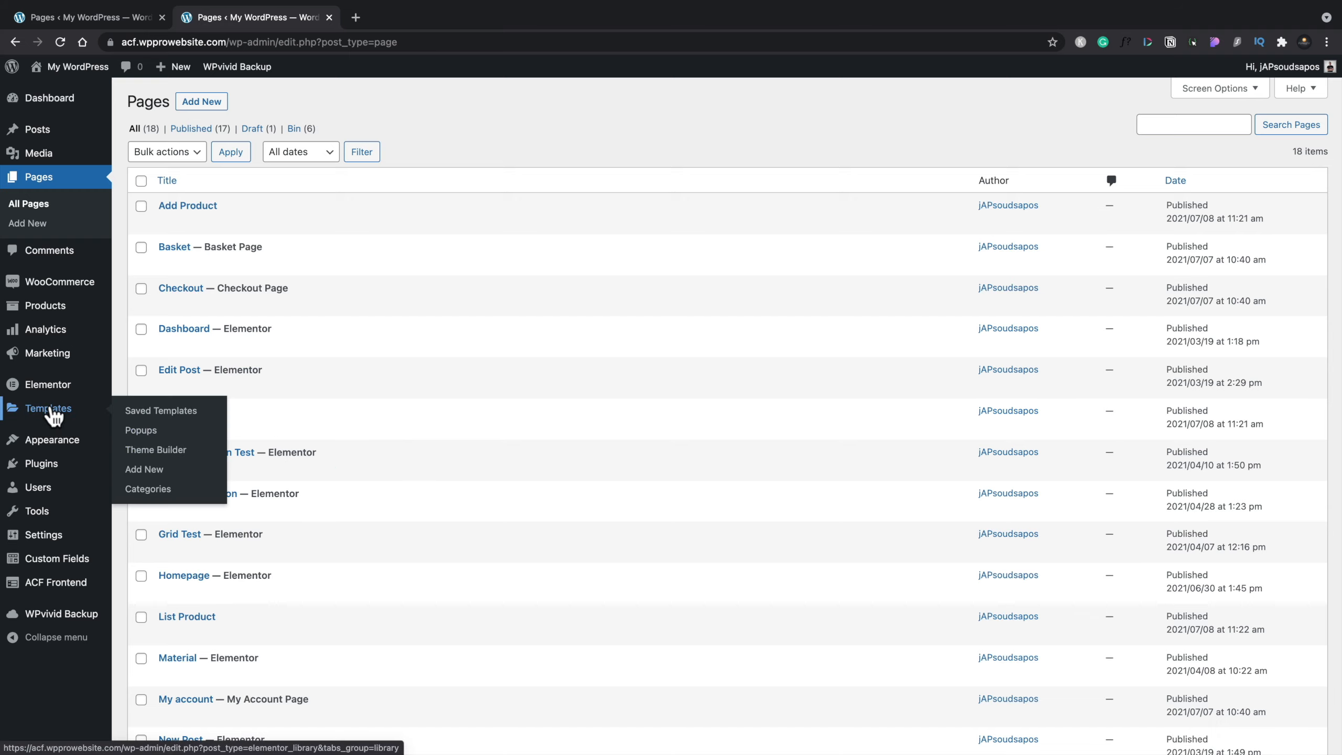
{"action": "left_click", "coordinate": [138, 450]}
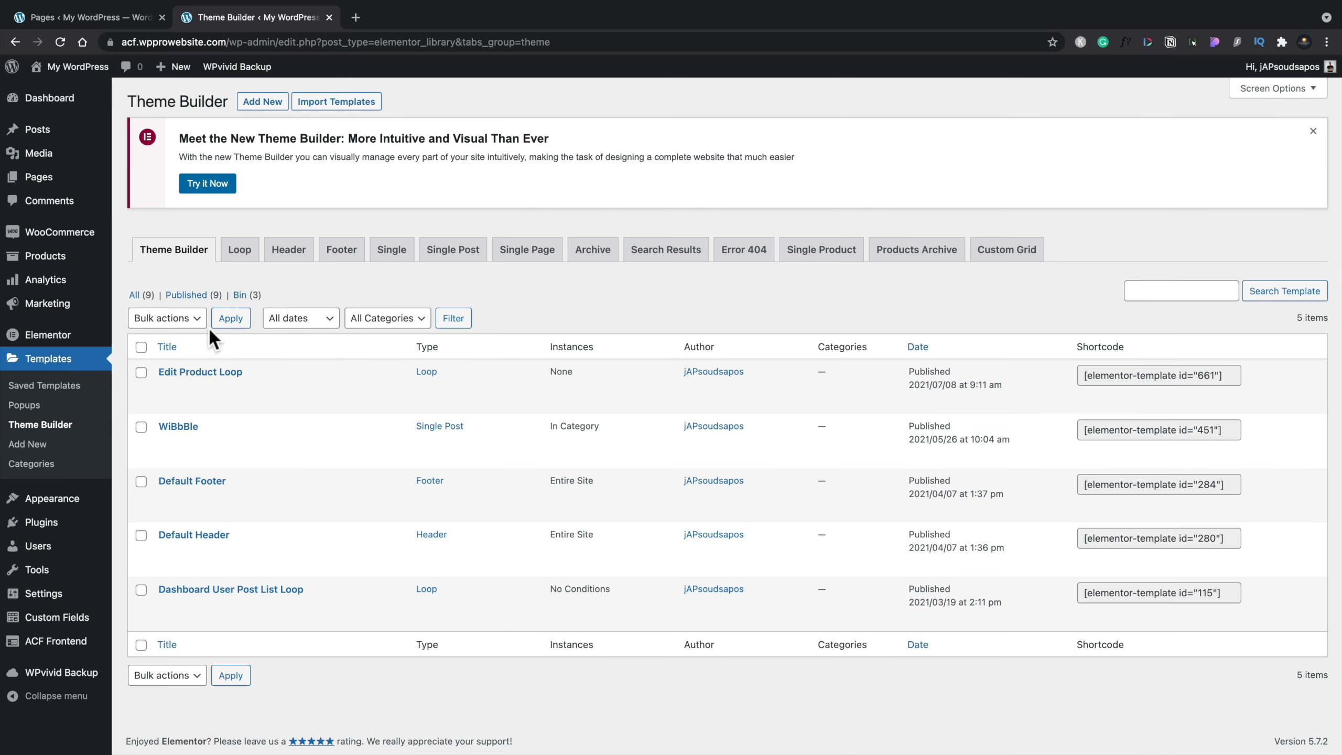
{"action": "left_click", "coordinate": [259, 103]}
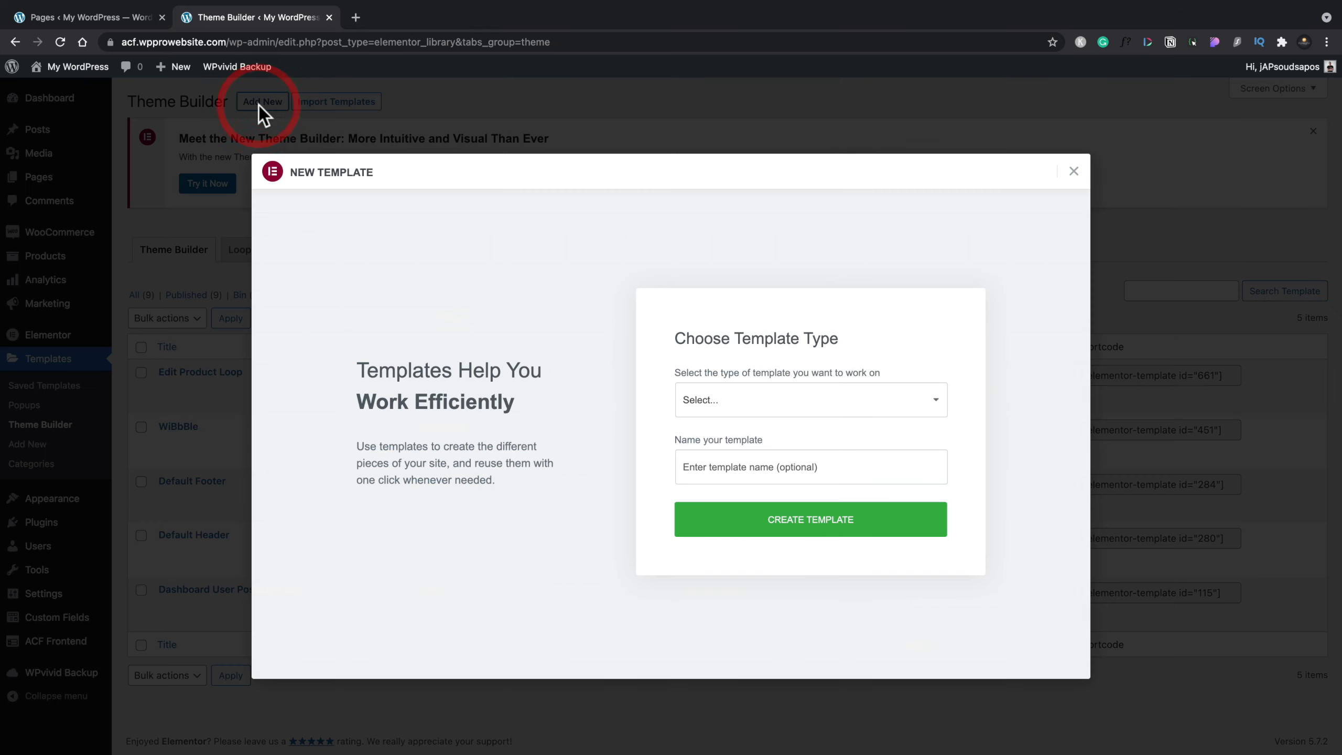
{"action": "left_click", "coordinate": [750, 407]}
{"action": "left_click", "coordinate": [740, 449]}
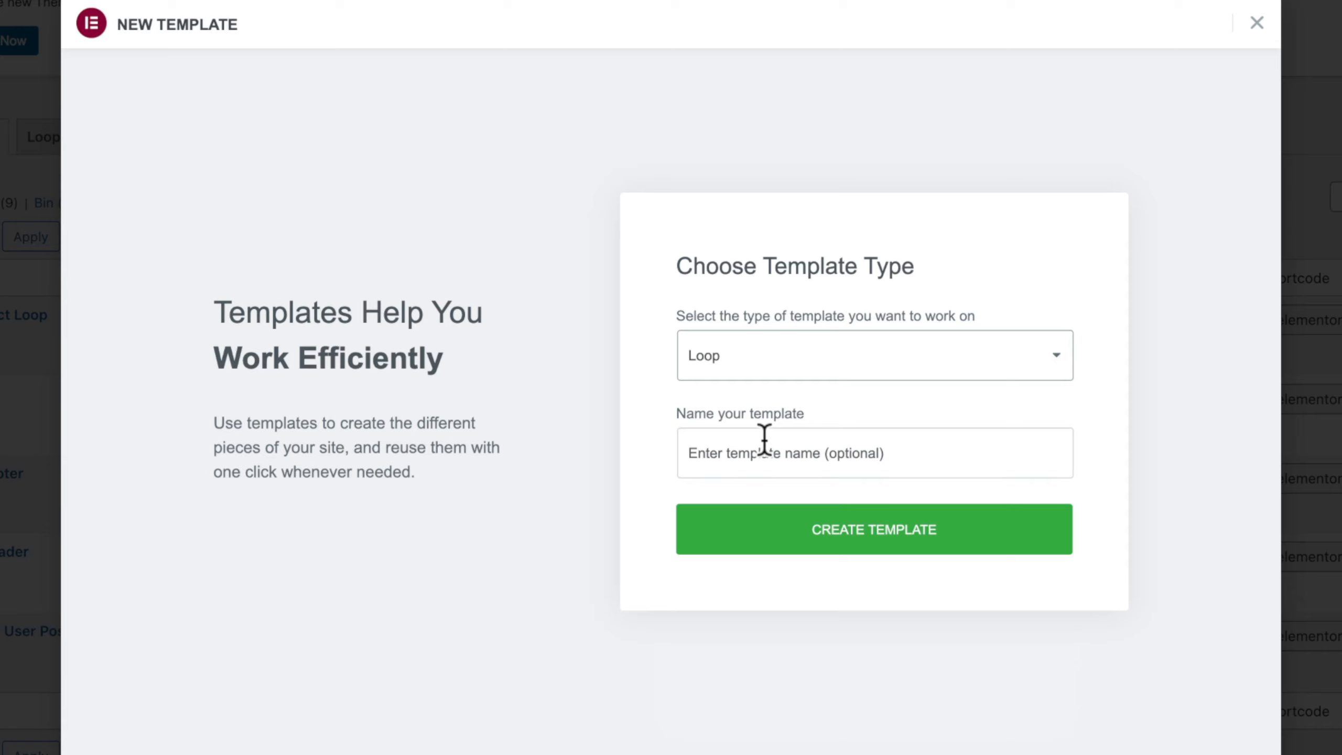
{"action": "left_click", "coordinate": [764, 449]}
{"action": "type", "text": "Wooc"}
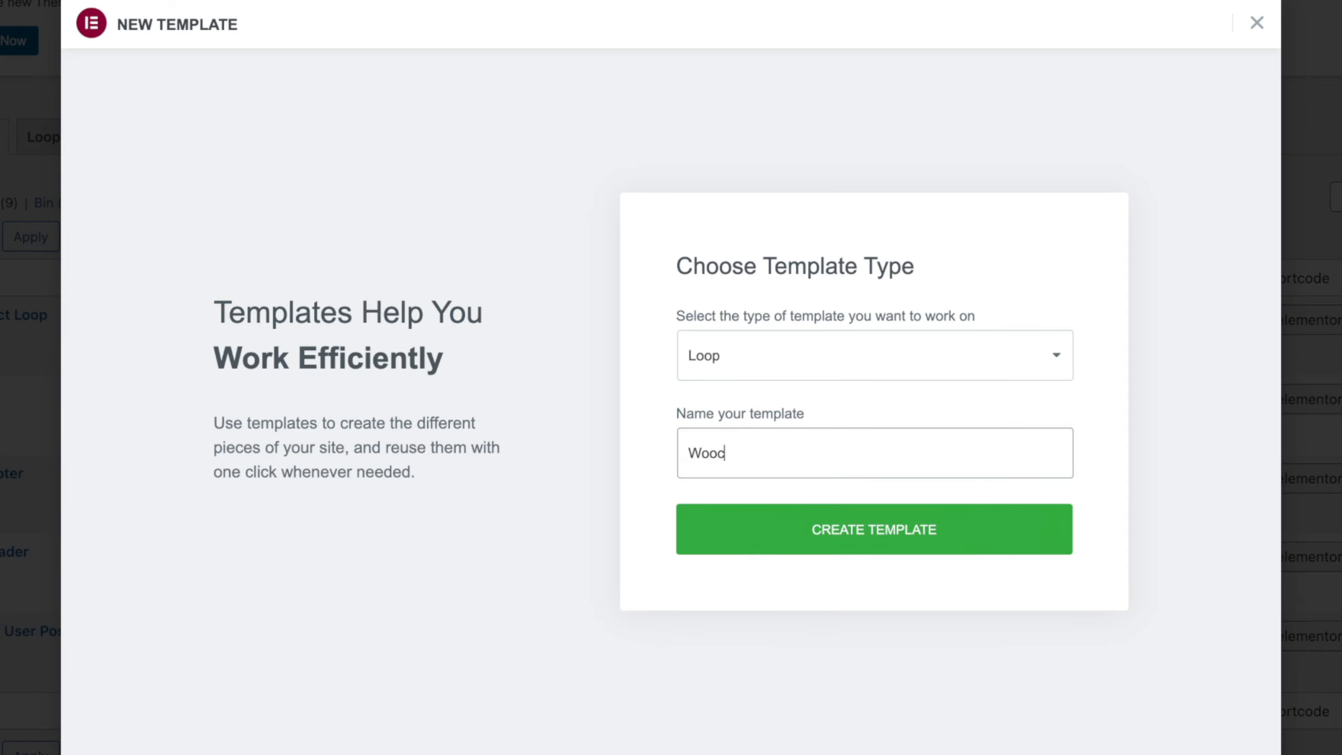
{"action": "key", "text": "BackSpace"}
{"action": "type", "text": "Commerce Product Loop"}
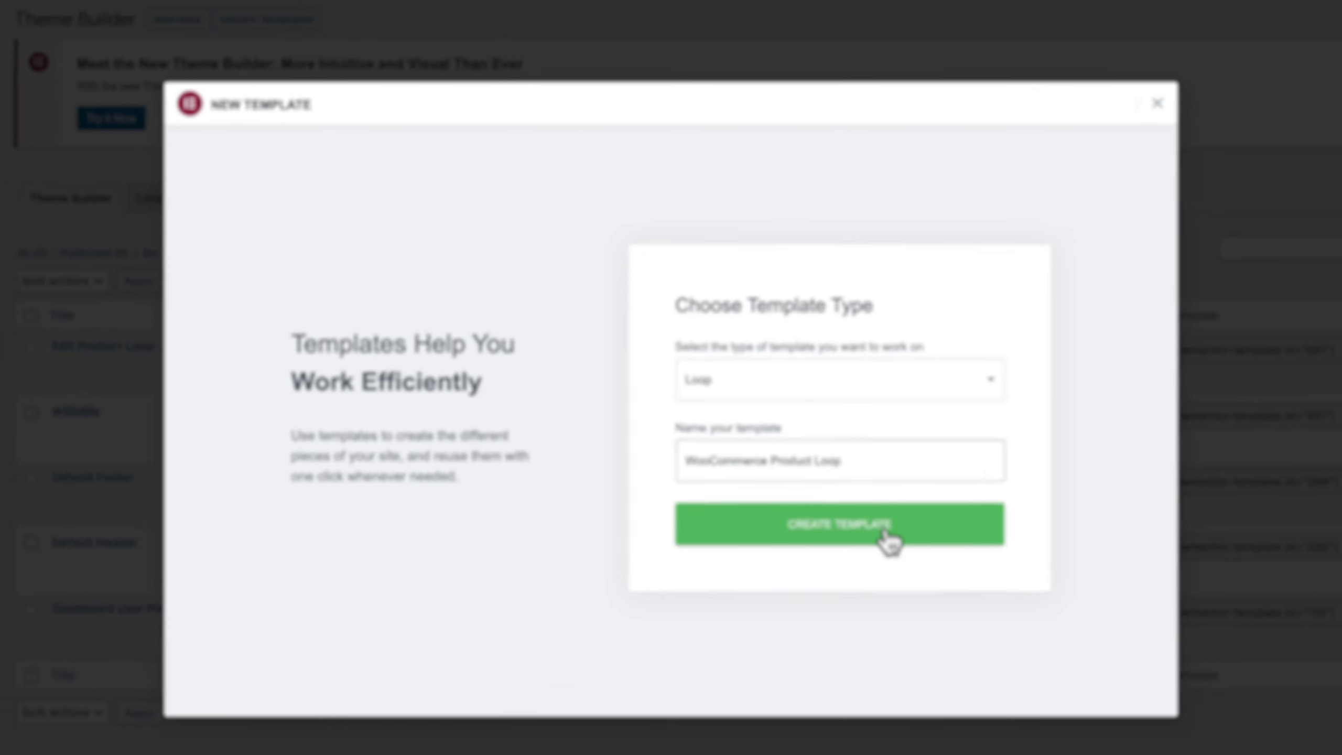
{"action": "left_click", "coordinate": [932, 539]}
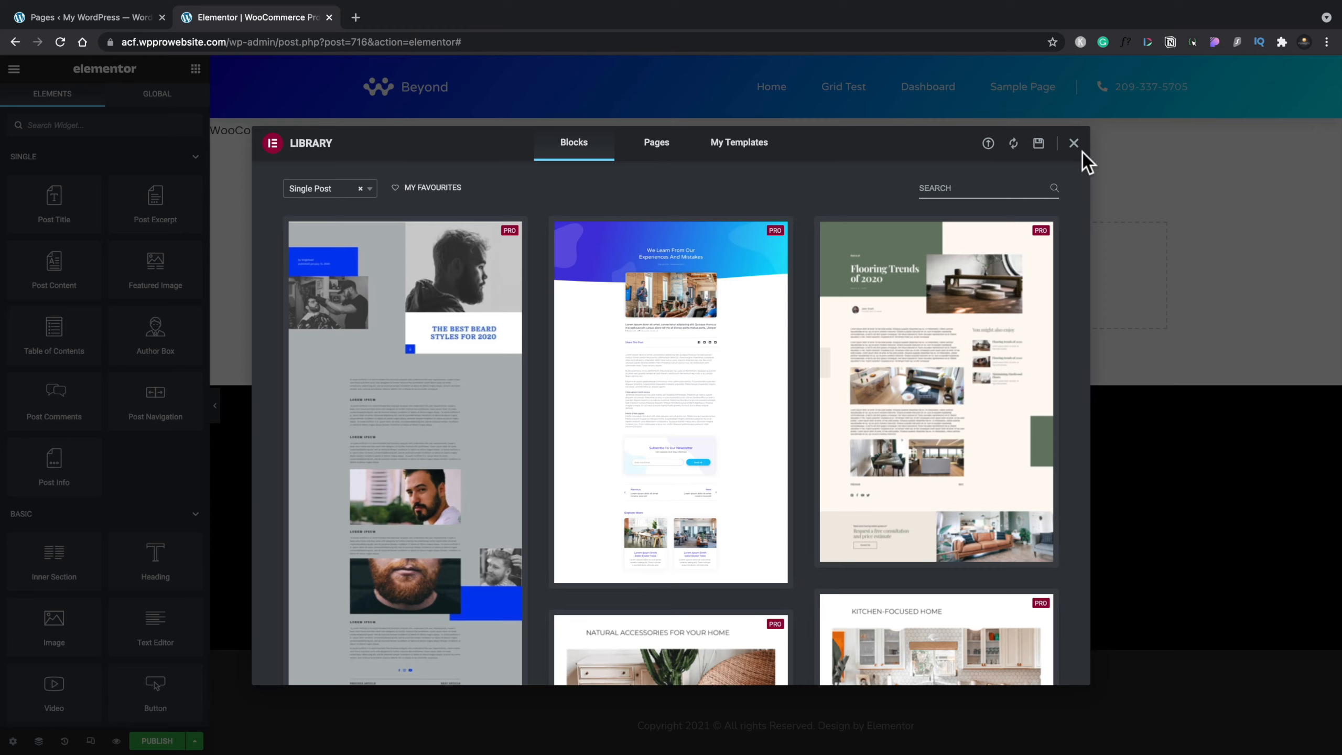
{"action": "left_click", "coordinate": [1073, 143]}
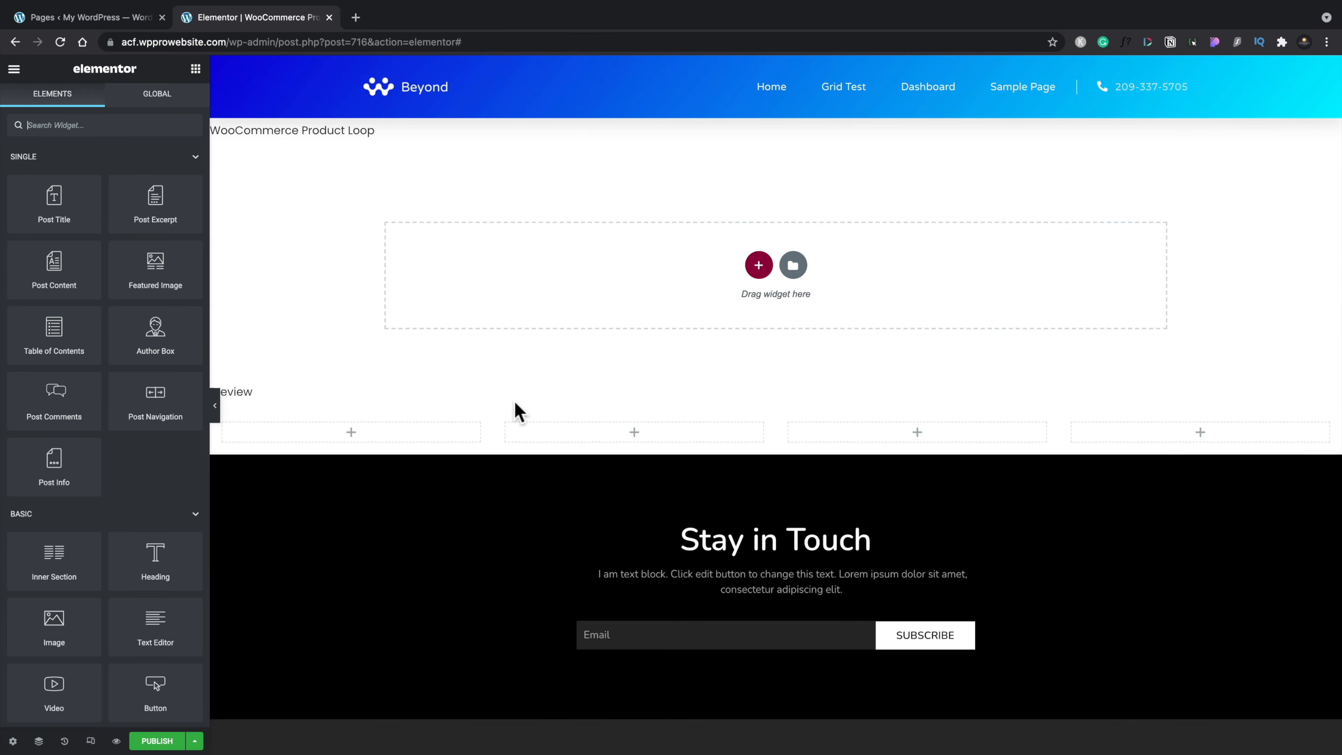
Add a single-column section to the loop template and set its boxed content width to 450
{"action": "left_click", "coordinate": [758, 265]}
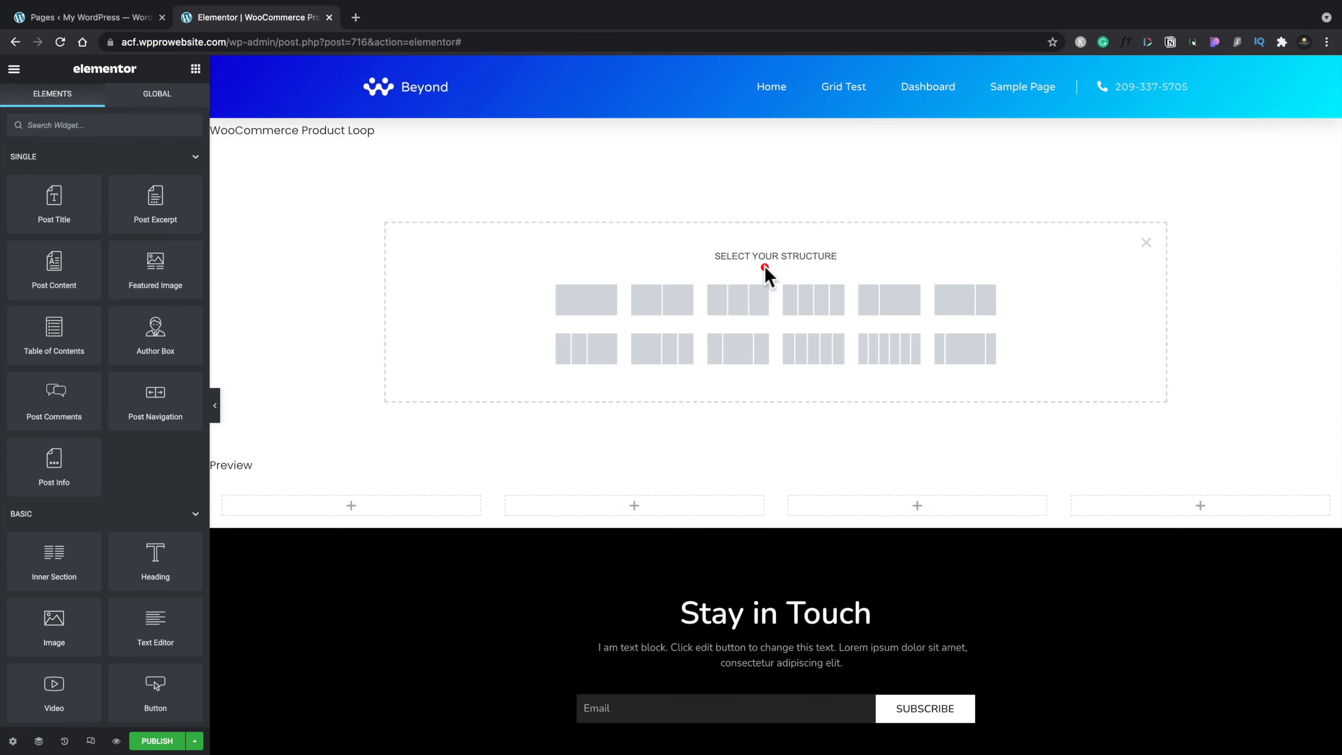
{"action": "left_click", "coordinate": [587, 306]}
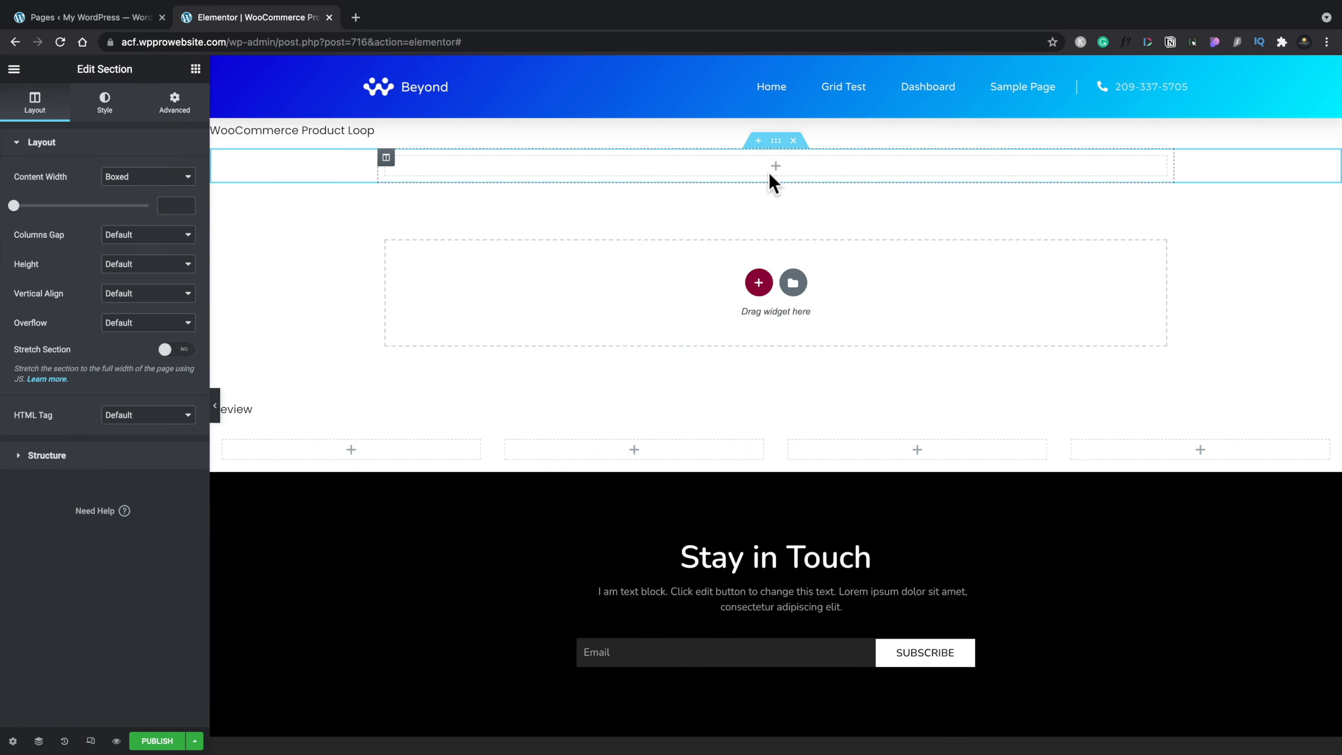
{"action": "left_click", "coordinate": [775, 143]}
{"action": "left_click", "coordinate": [164, 206]}
{"action": "type", "text": "450"}
{"action": "left_click", "coordinate": [656, 187]}
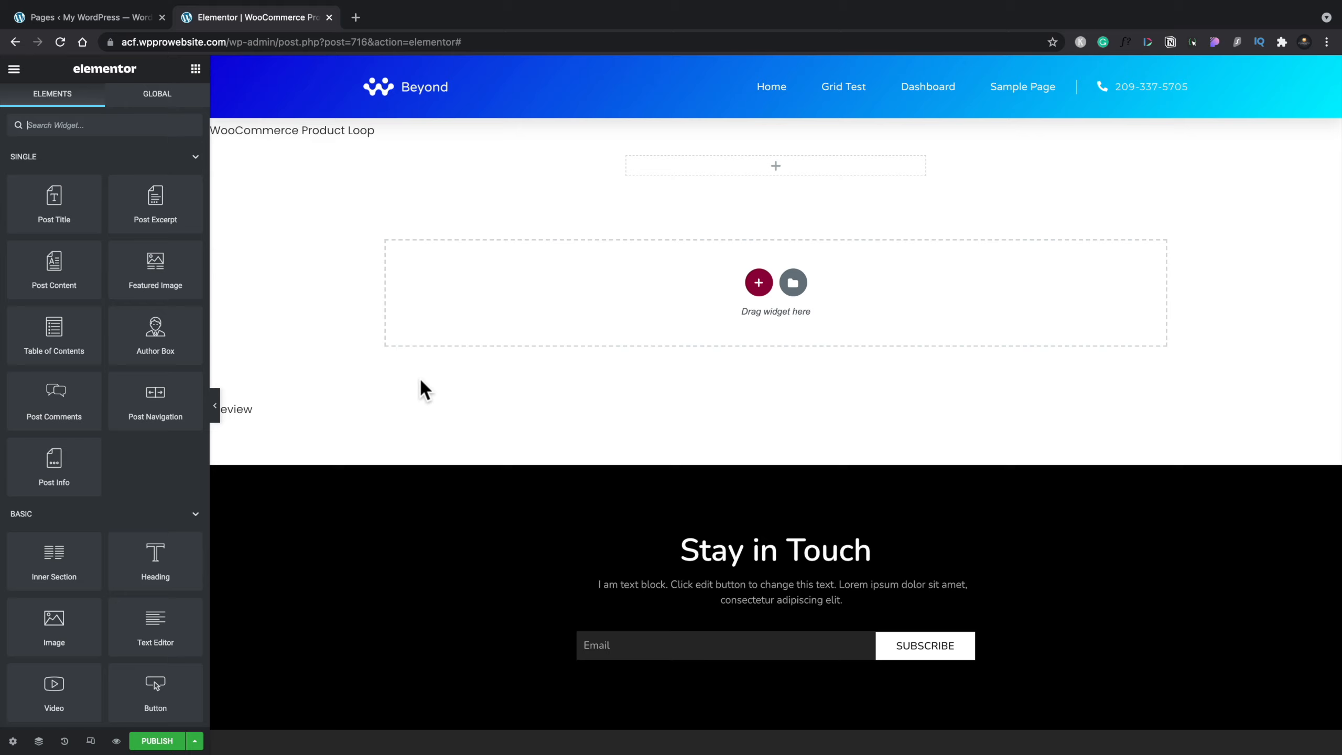
Set the loop template to preview dynamic content as the product T-Shirt and apply the preview
{"action": "scroll", "coordinate": [161, 484], "scroll_direction": "down", "scroll_amount": 15}
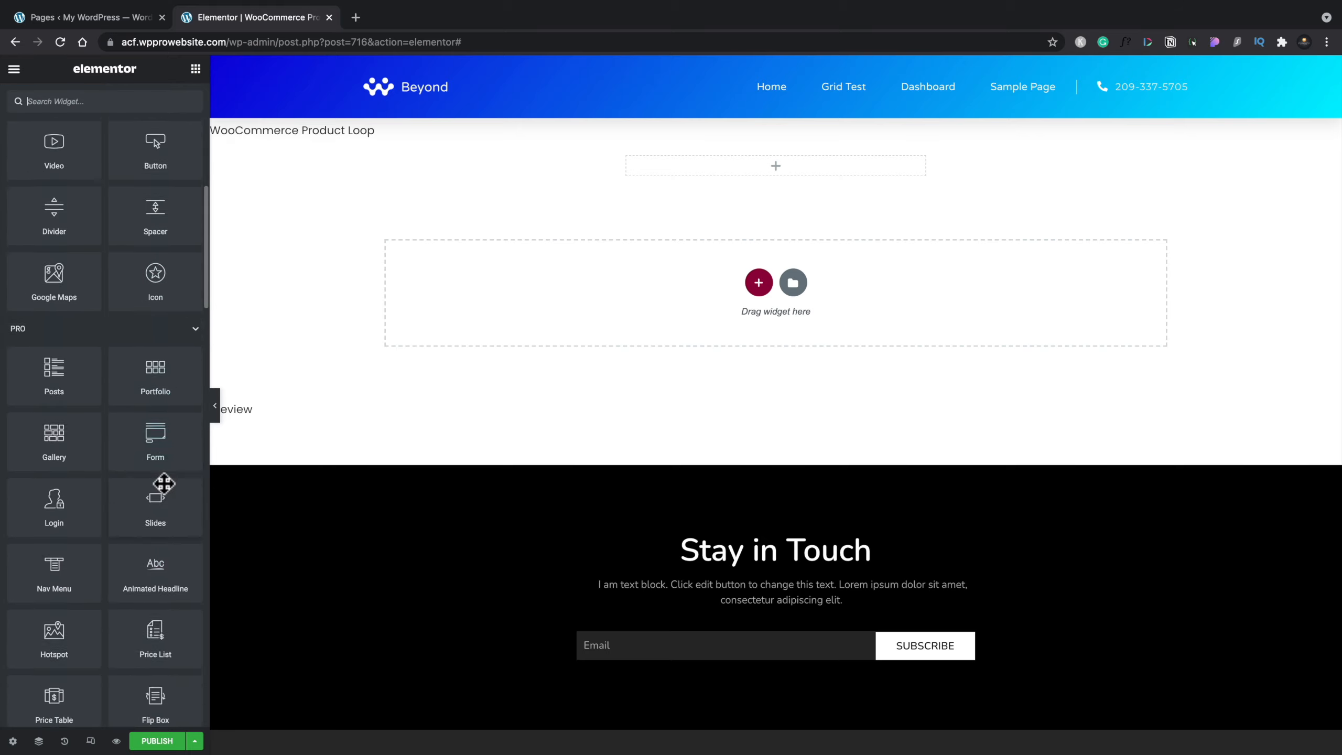
{"action": "scroll", "coordinate": [162, 484], "scroll_direction": "down", "scroll_amount": 15}
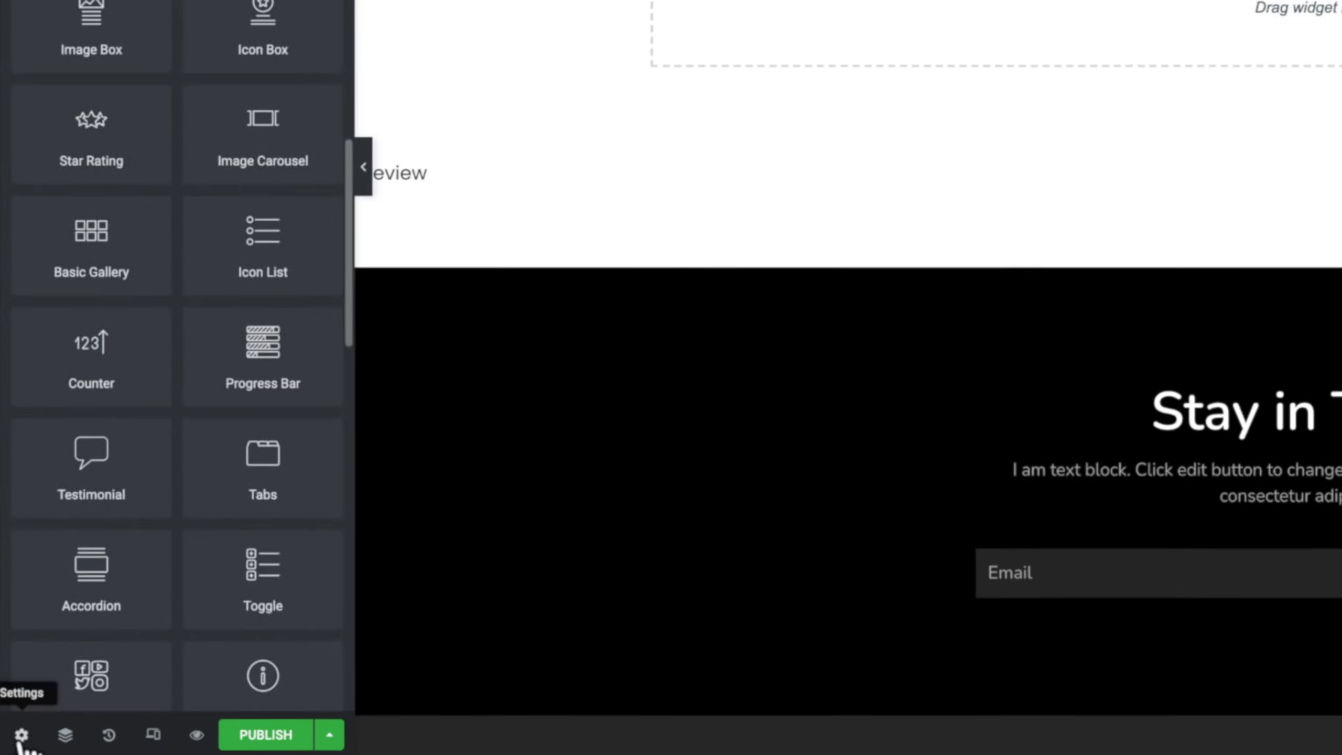
{"action": "left_click", "coordinate": [12, 740]}
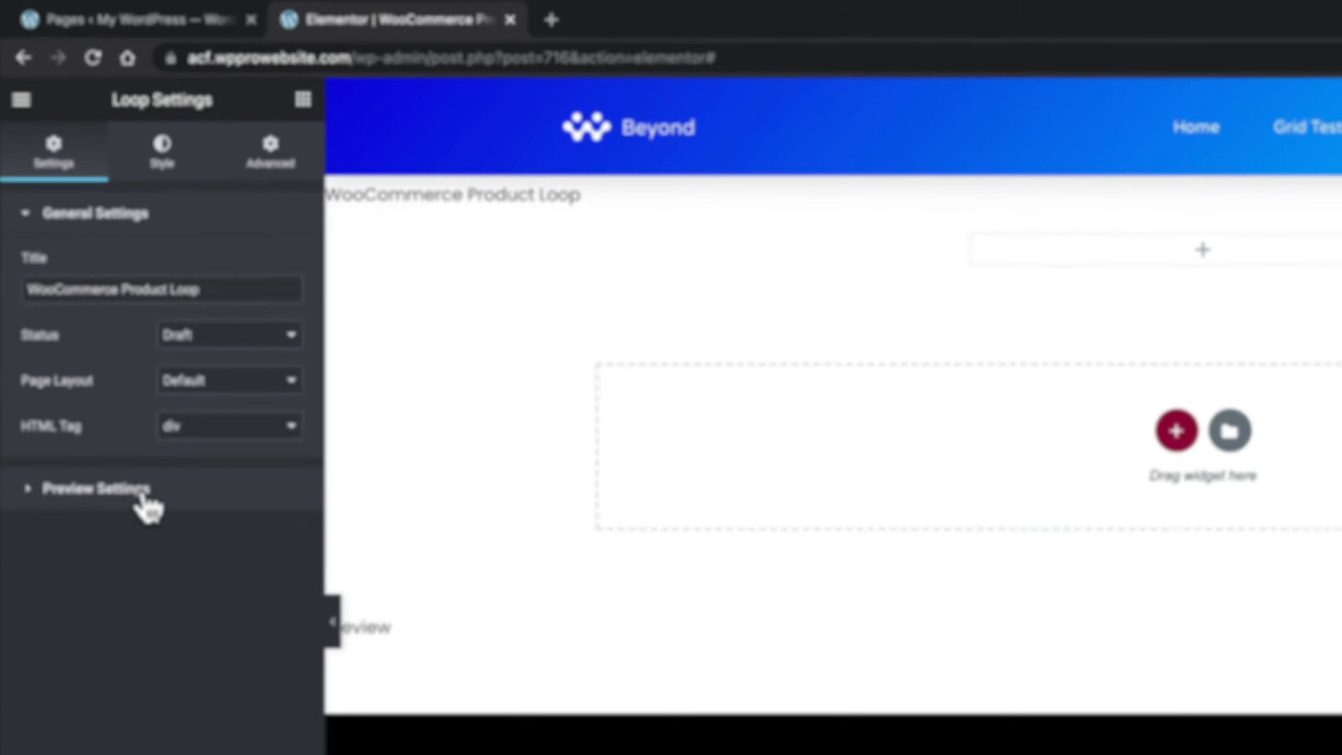
{"action": "left_click", "coordinate": [144, 499]}
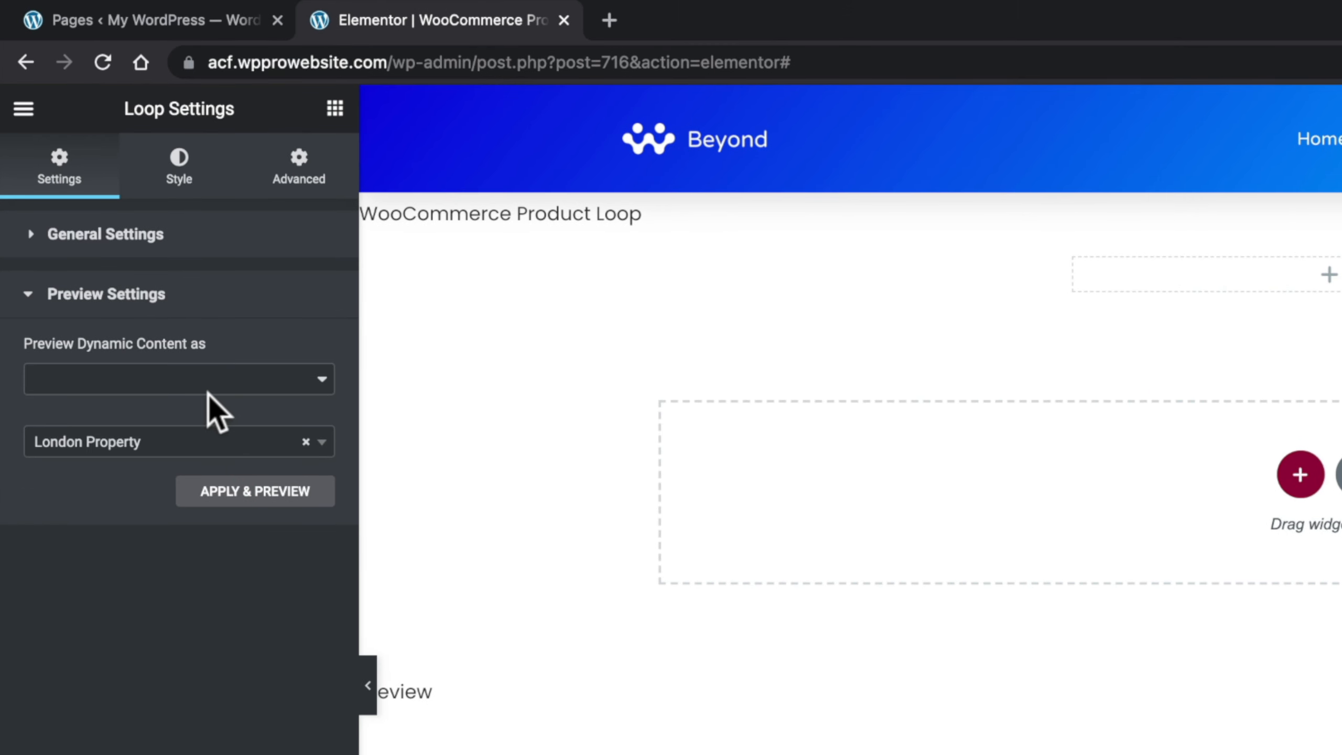
{"action": "left_click", "coordinate": [208, 385]}
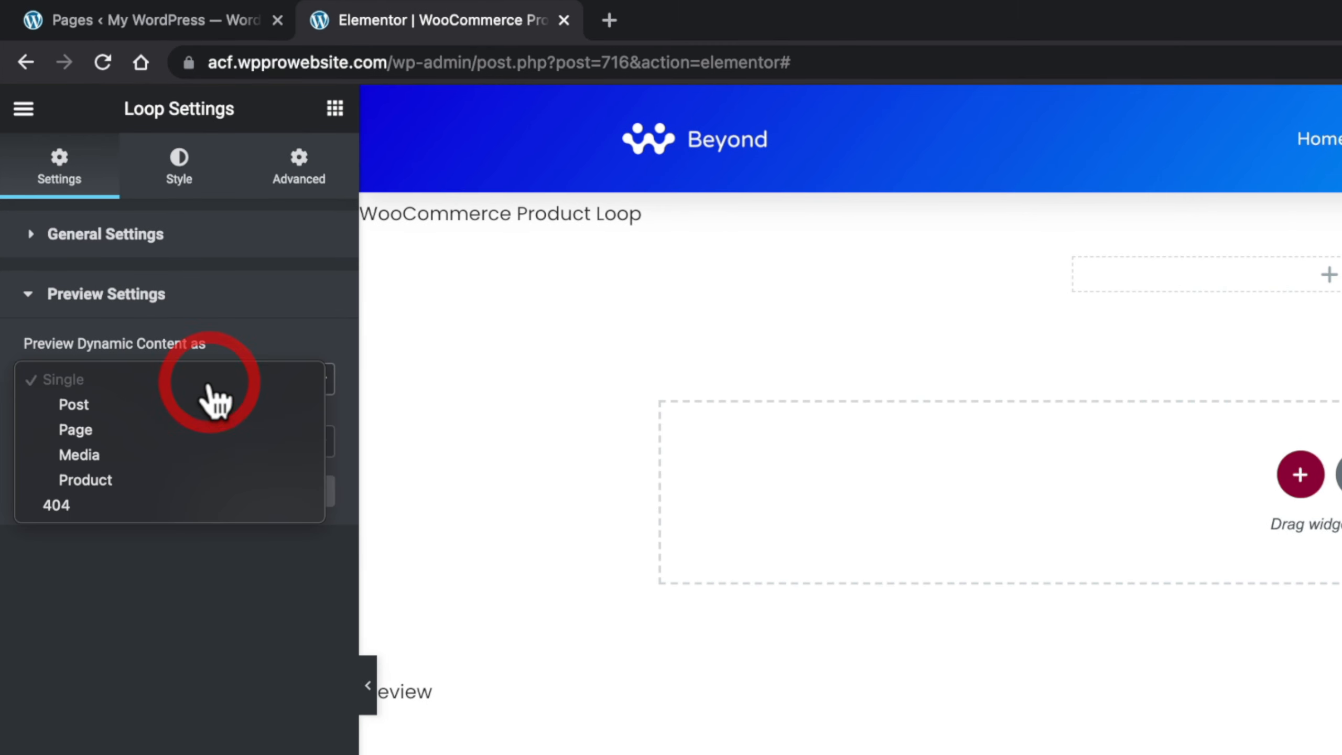
{"action": "left_click", "coordinate": [124, 481]}
{"action": "left_click", "coordinate": [136, 448]}
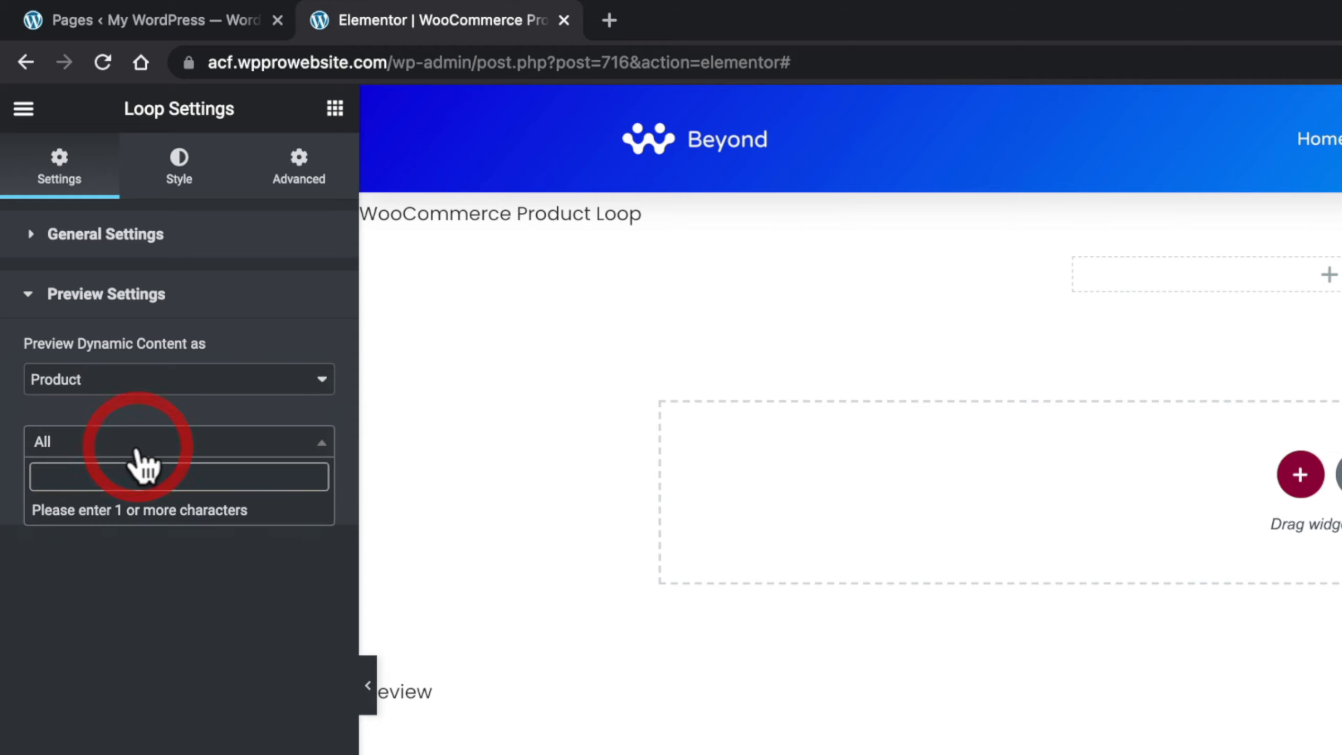
{"action": "type", "text": "t"}
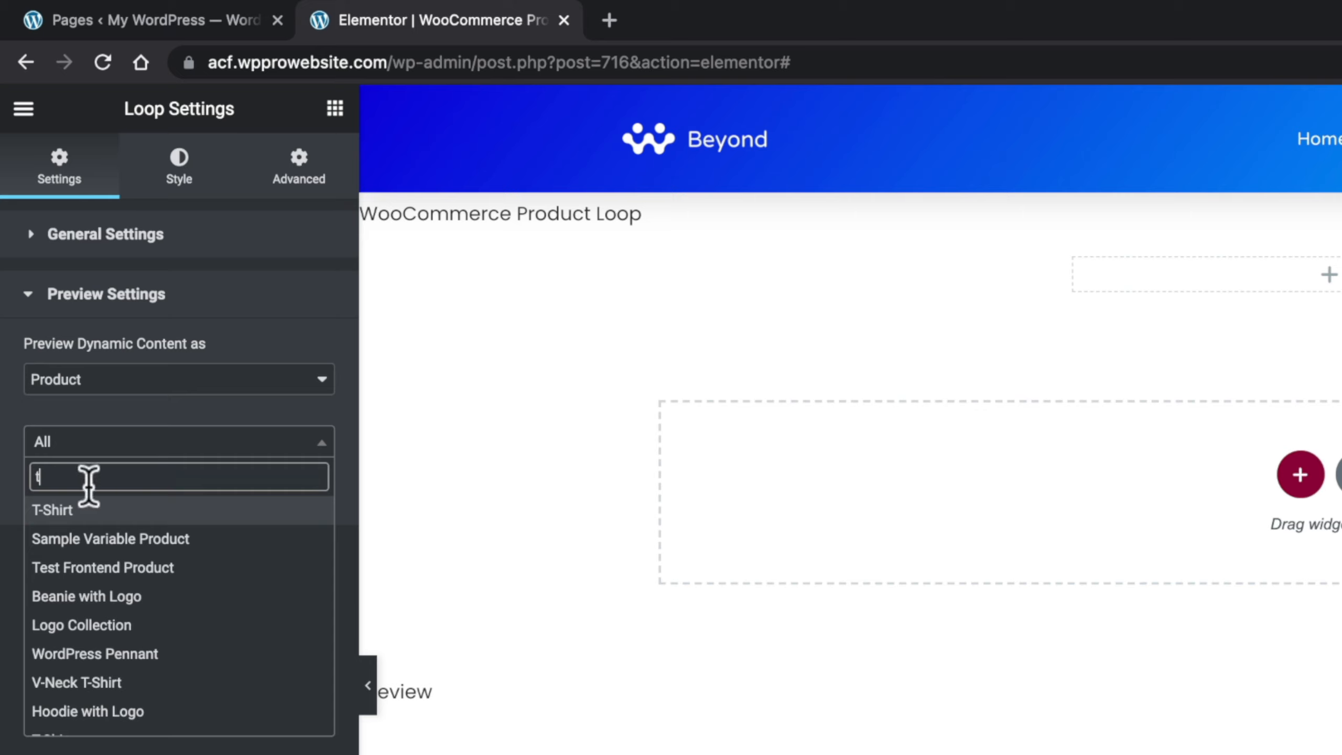
{"action": "left_click", "coordinate": [70, 510]}
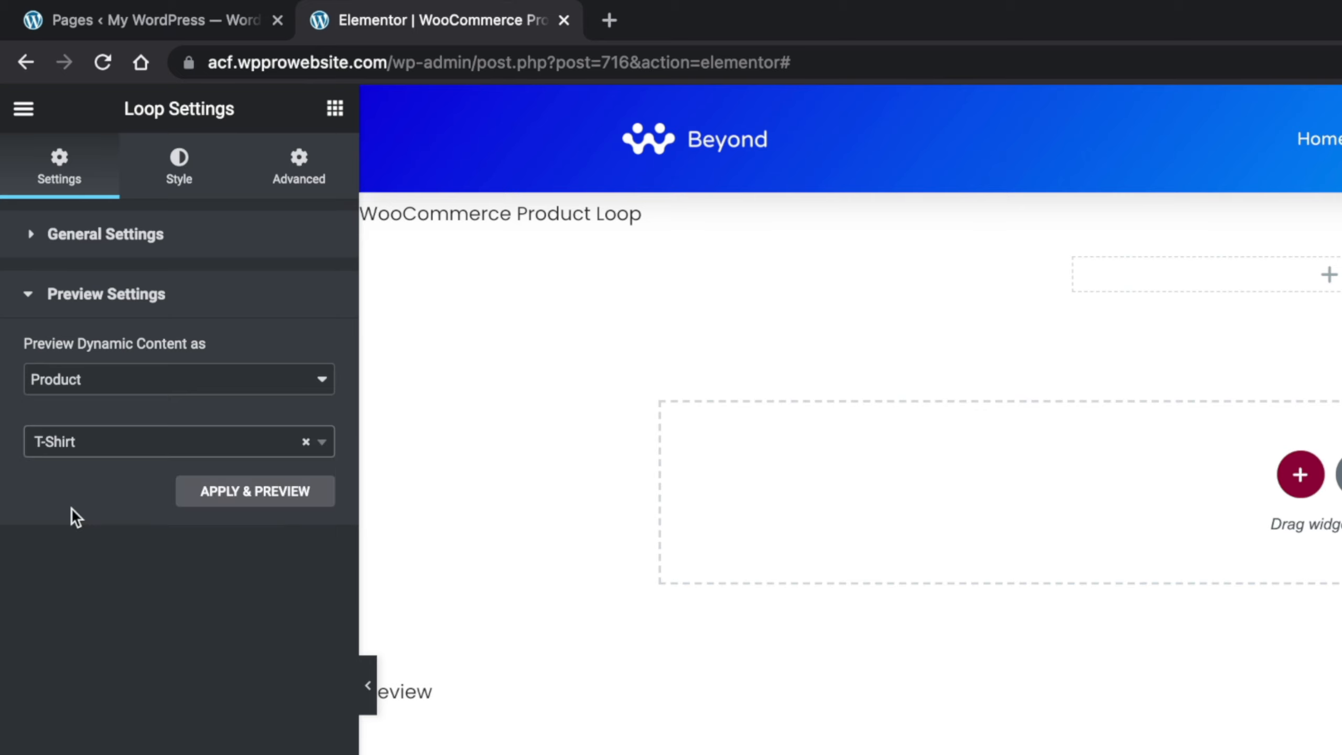
{"action": "left_click", "coordinate": [252, 492]}
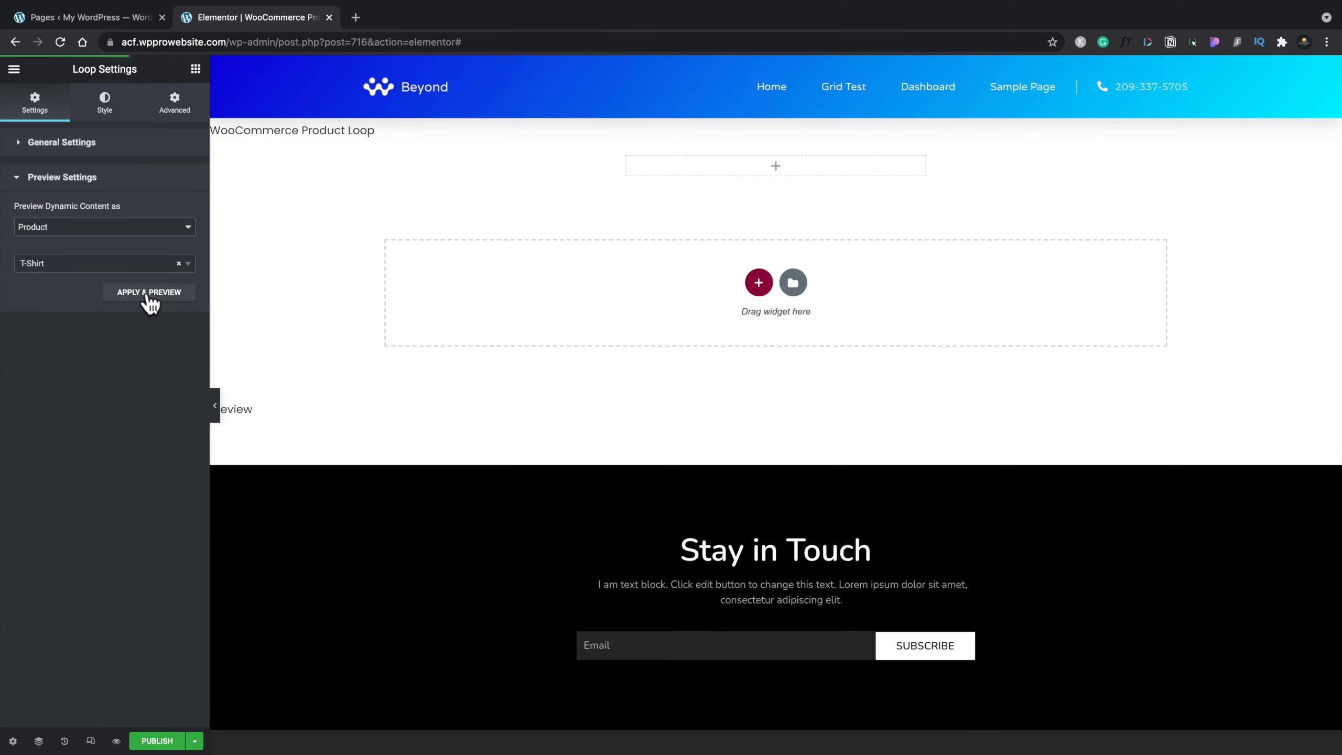
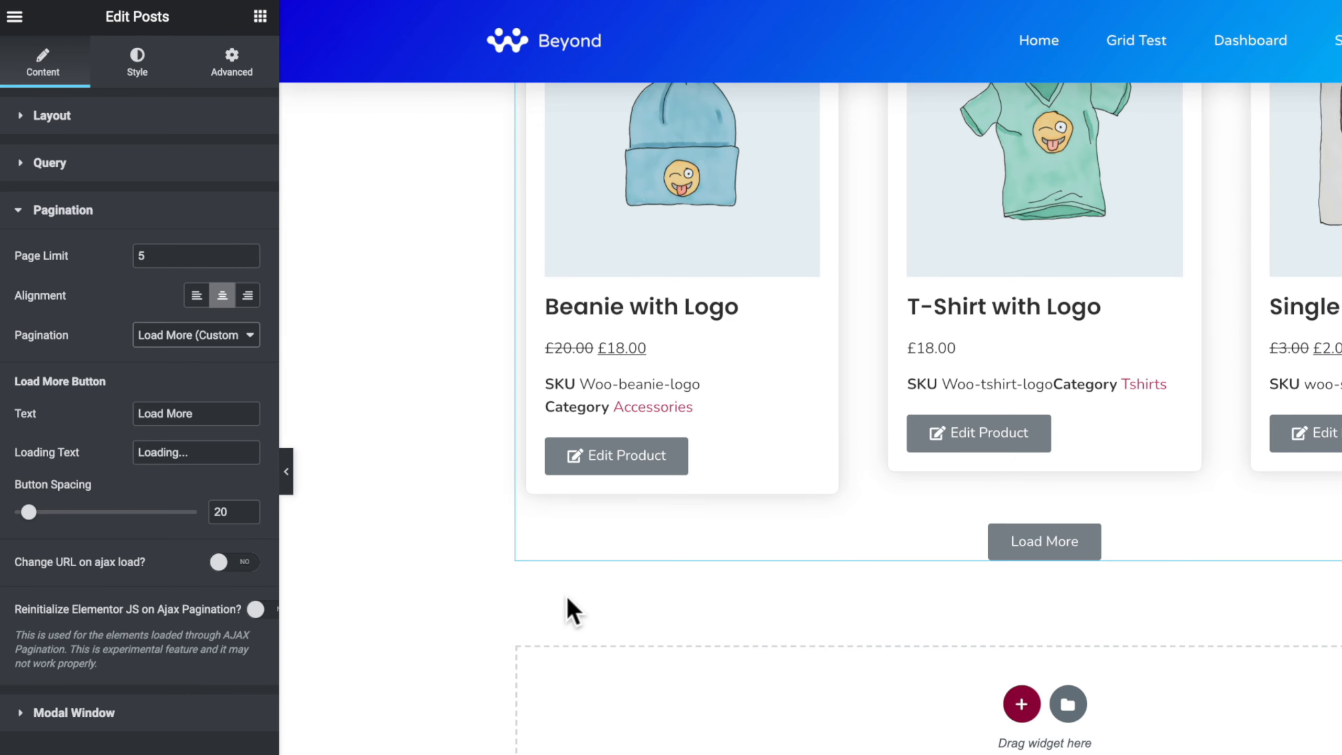
Update the List Product page and preview its product grid on the front end
{"action": "scroll", "coordinate": [566, 593], "scroll_direction": "up", "scroll_amount": 5}
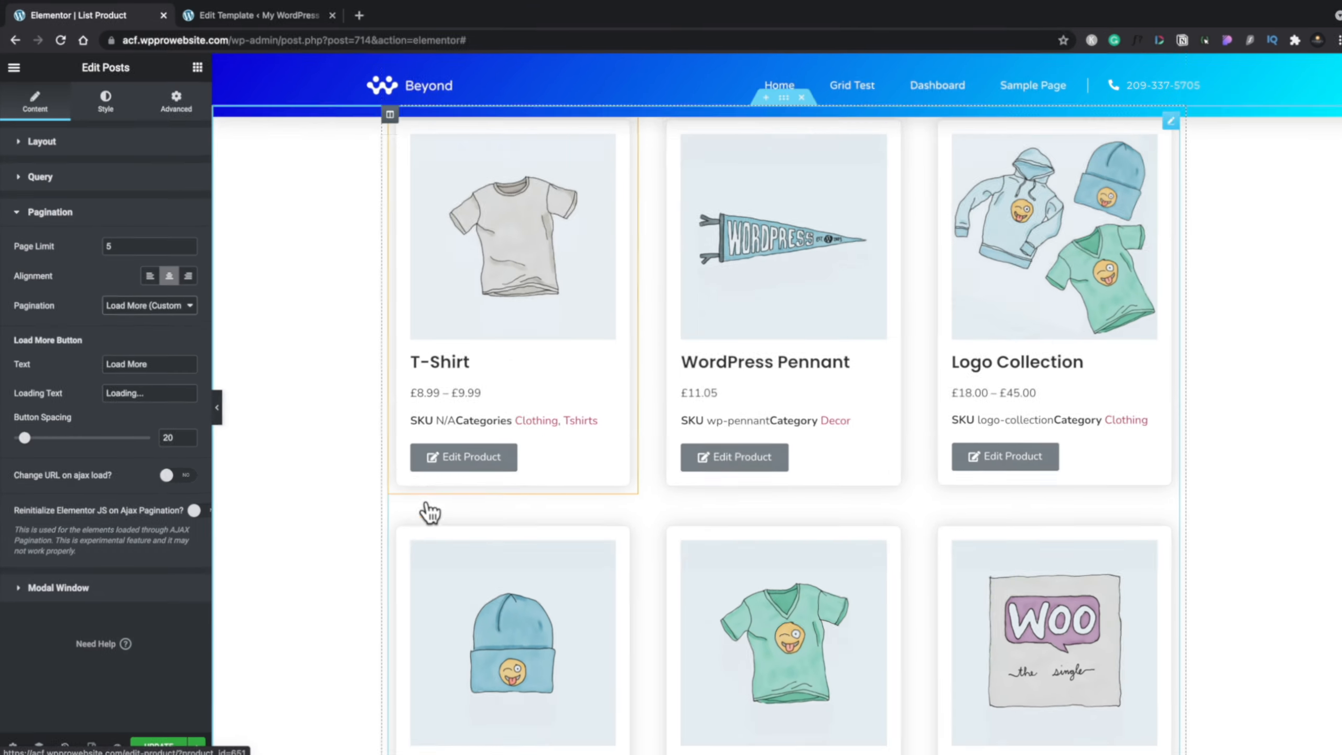
{"action": "scroll", "coordinate": [564, 592], "scroll_direction": "down", "scroll_amount": 6}
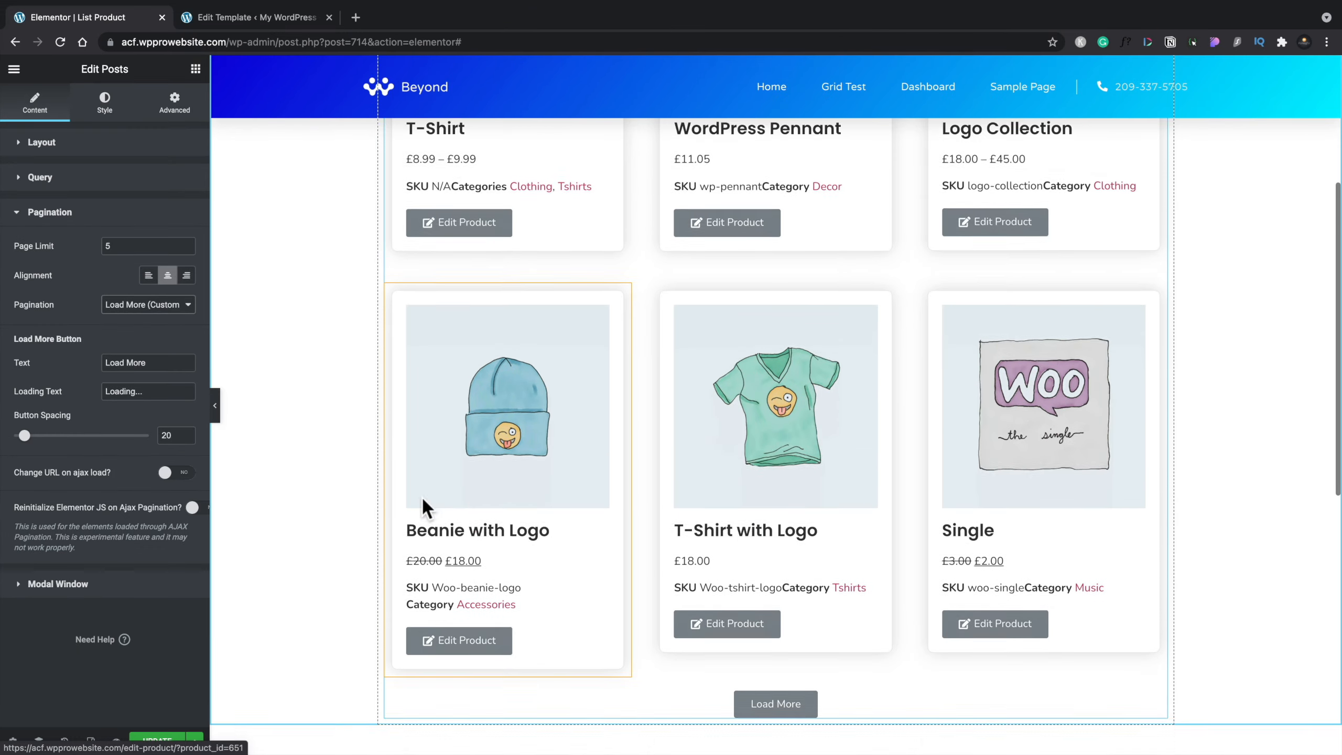
{"action": "scroll", "coordinate": [423, 498], "scroll_direction": "down", "scroll_amount": 1}
{"action": "left_click", "coordinate": [151, 742]}
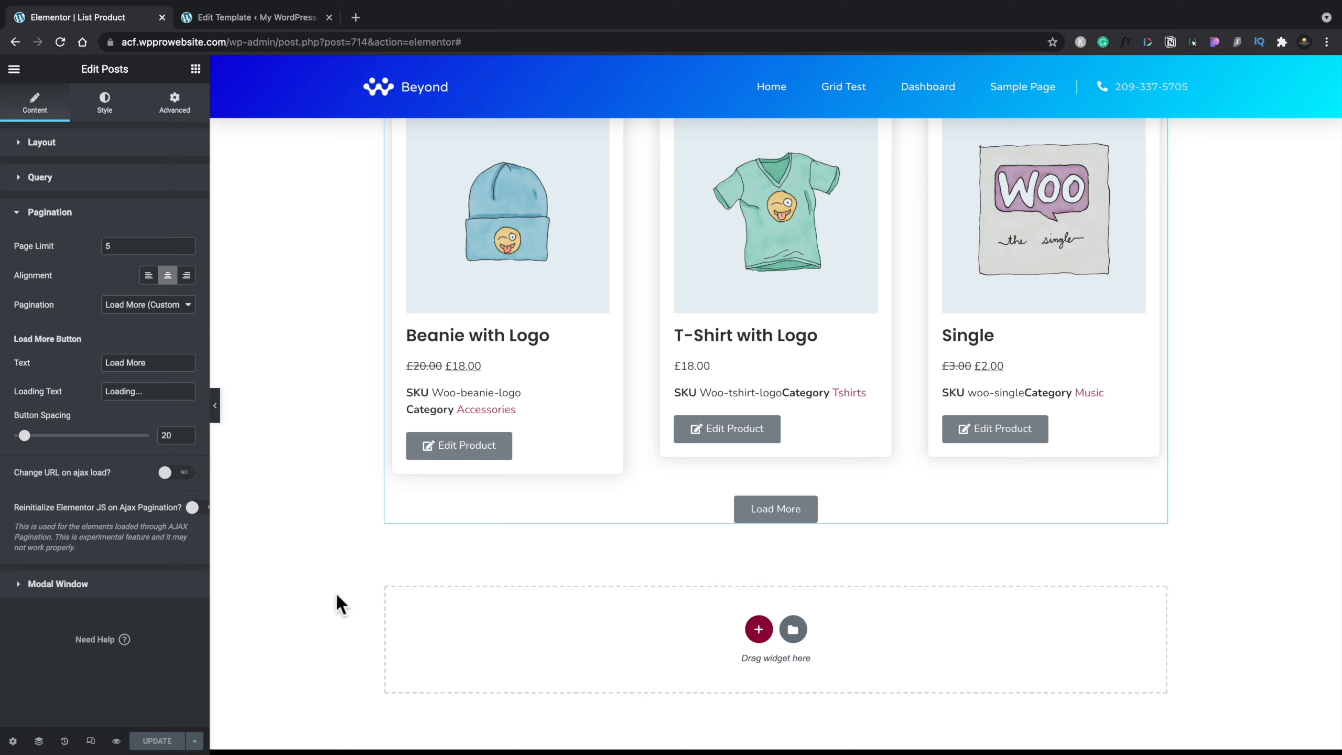
{"action": "left_click", "coordinate": [116, 741]}
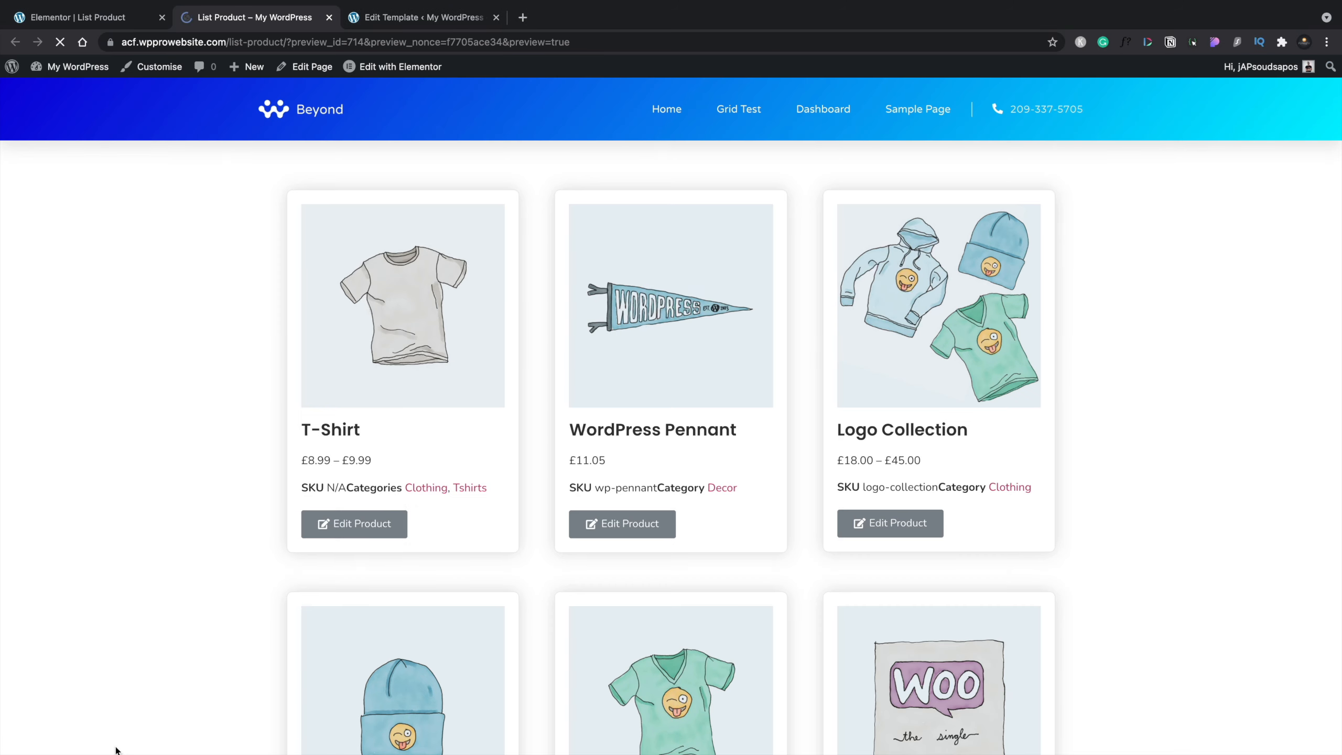
{"action": "scroll", "coordinate": [157, 479], "scroll_direction": "down", "scroll_amount": 4}
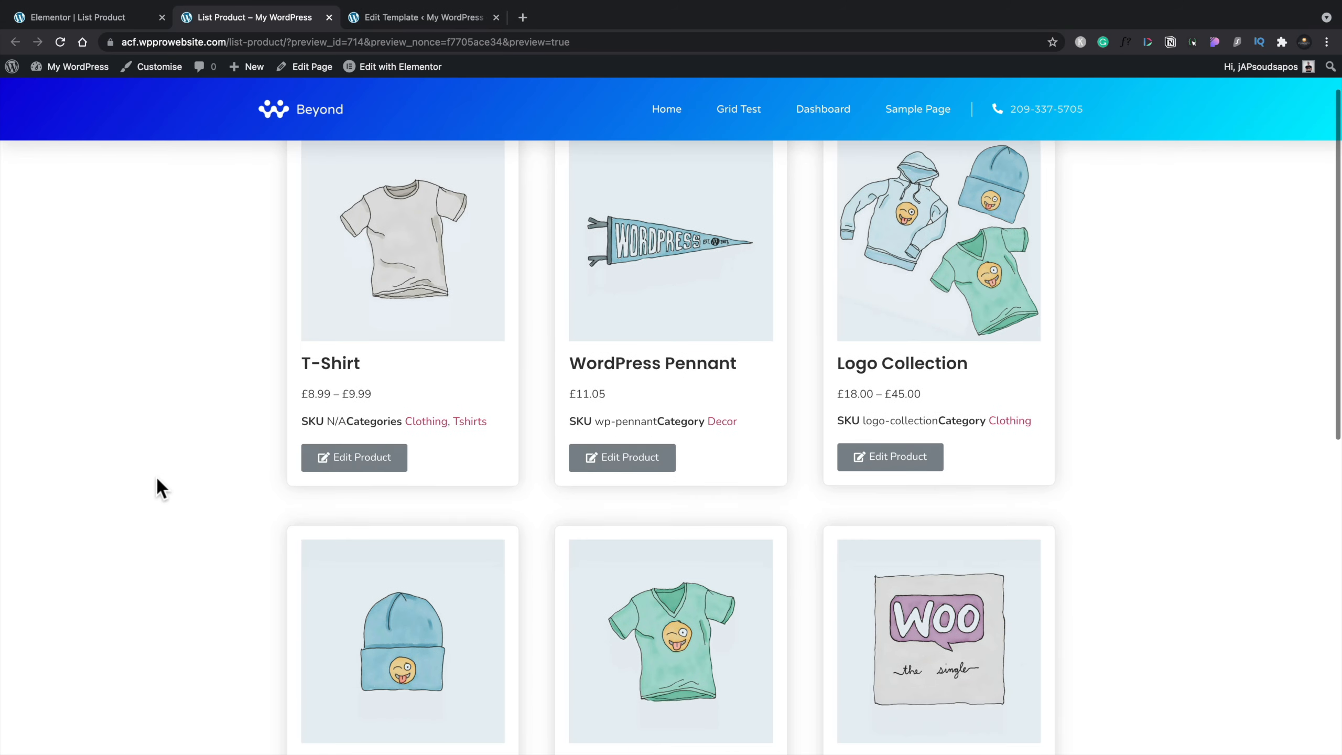
{"action": "scroll", "coordinate": [157, 479], "scroll_direction": "up", "scroll_amount": 3}
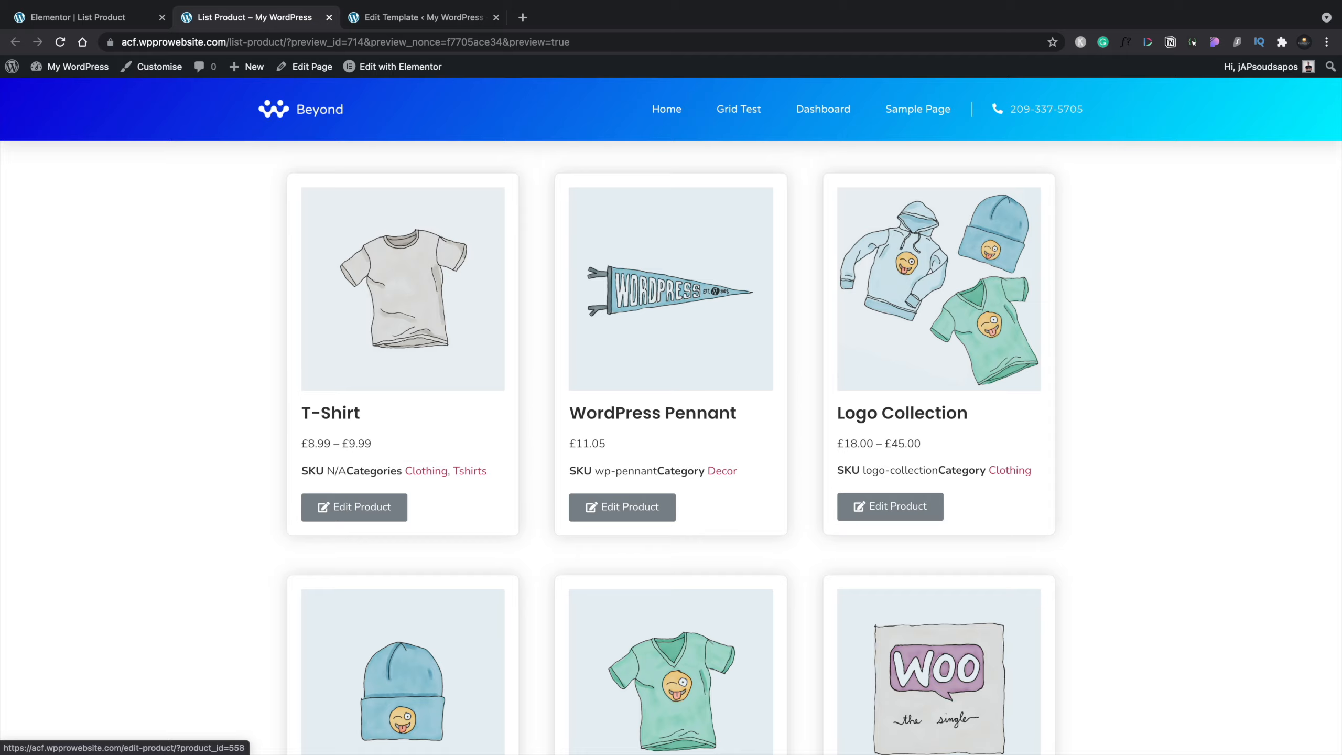
Follow the WordPress Pennant's Edit Product link and examine the page slug and product ID parameter in the resulting URL
{"action": "left_click", "coordinate": [626, 507]}
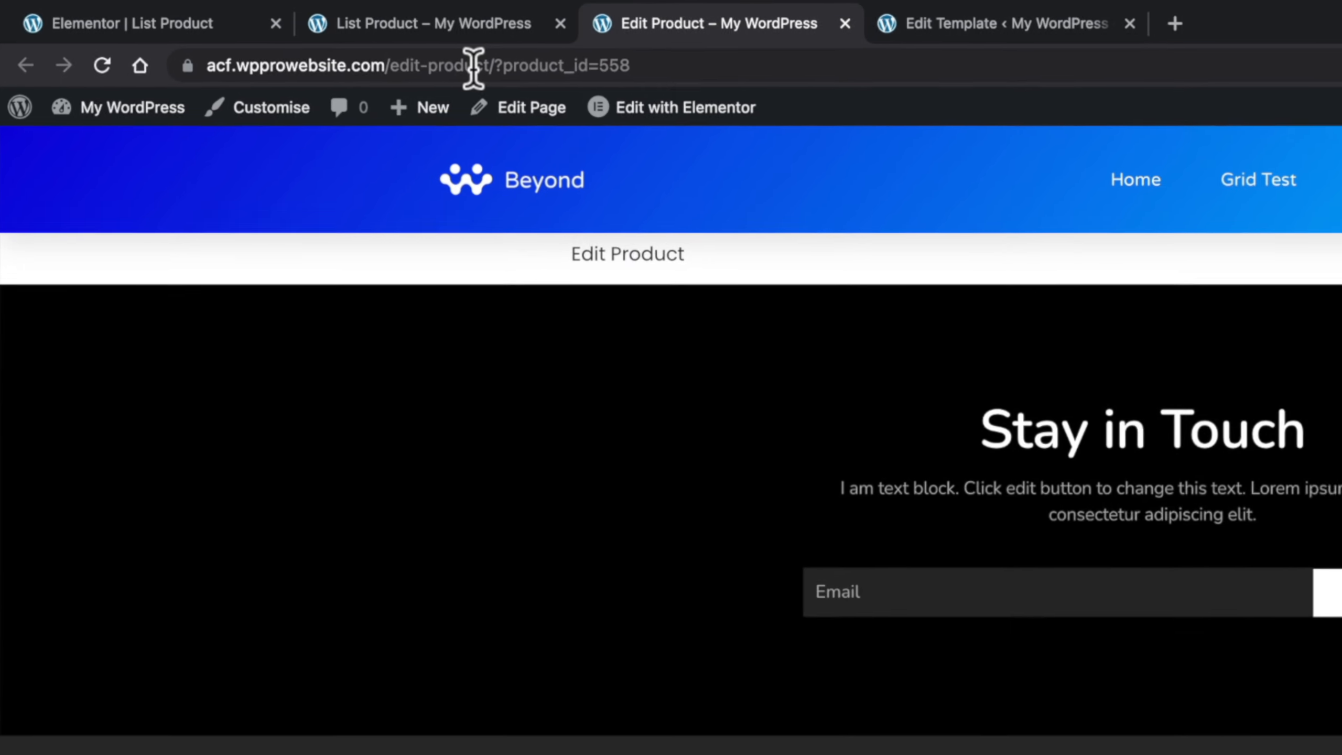
{"action": "double_click", "coordinate": [397, 66]}
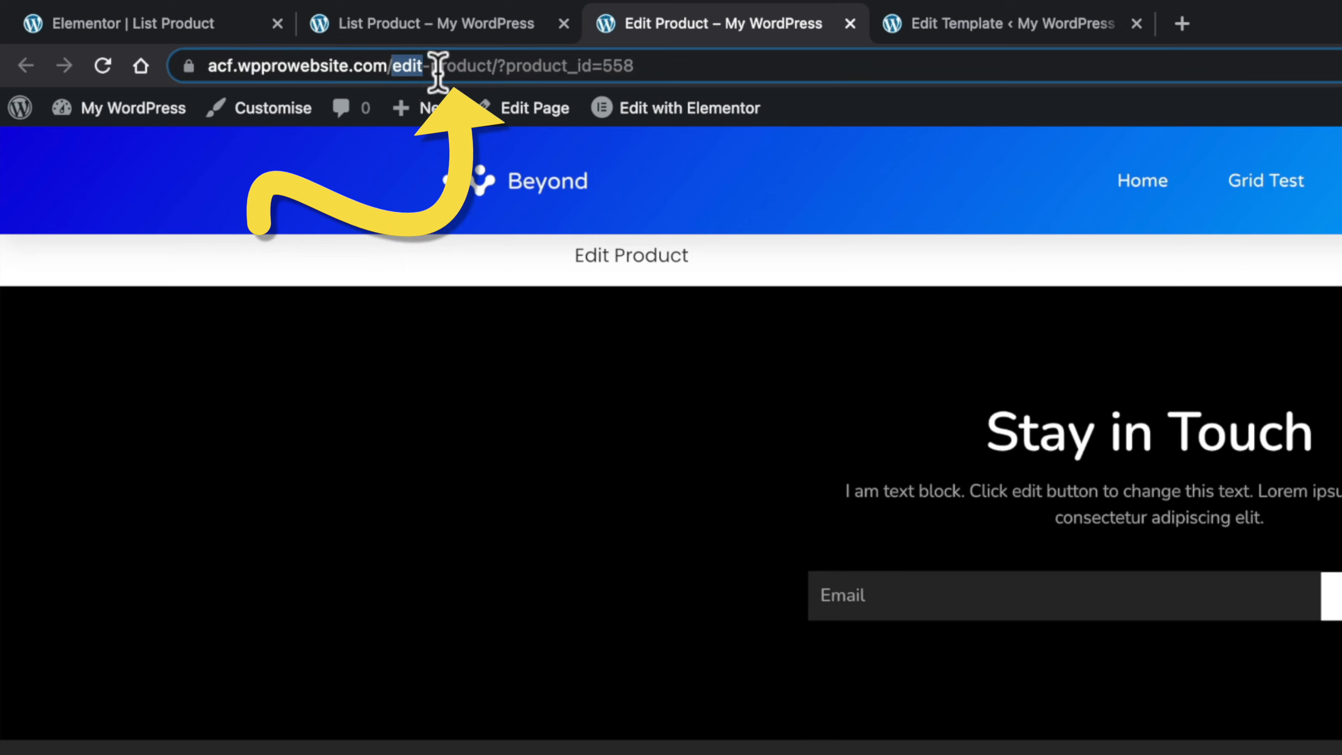
{"action": "left_click_drag", "start_coordinate": [438, 65], "coordinate": [488, 73]}
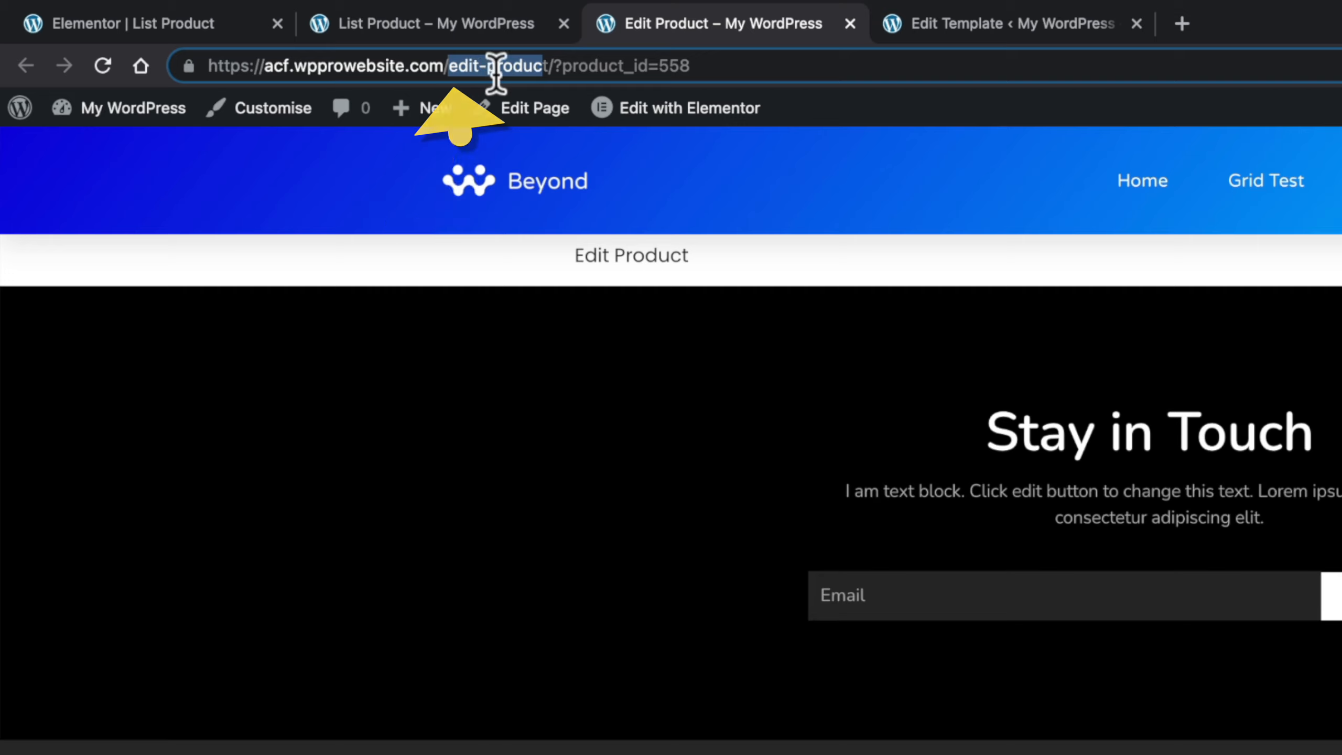
{"action": "left_click_drag", "start_coordinate": [554, 64], "coordinate": [699, 67]}
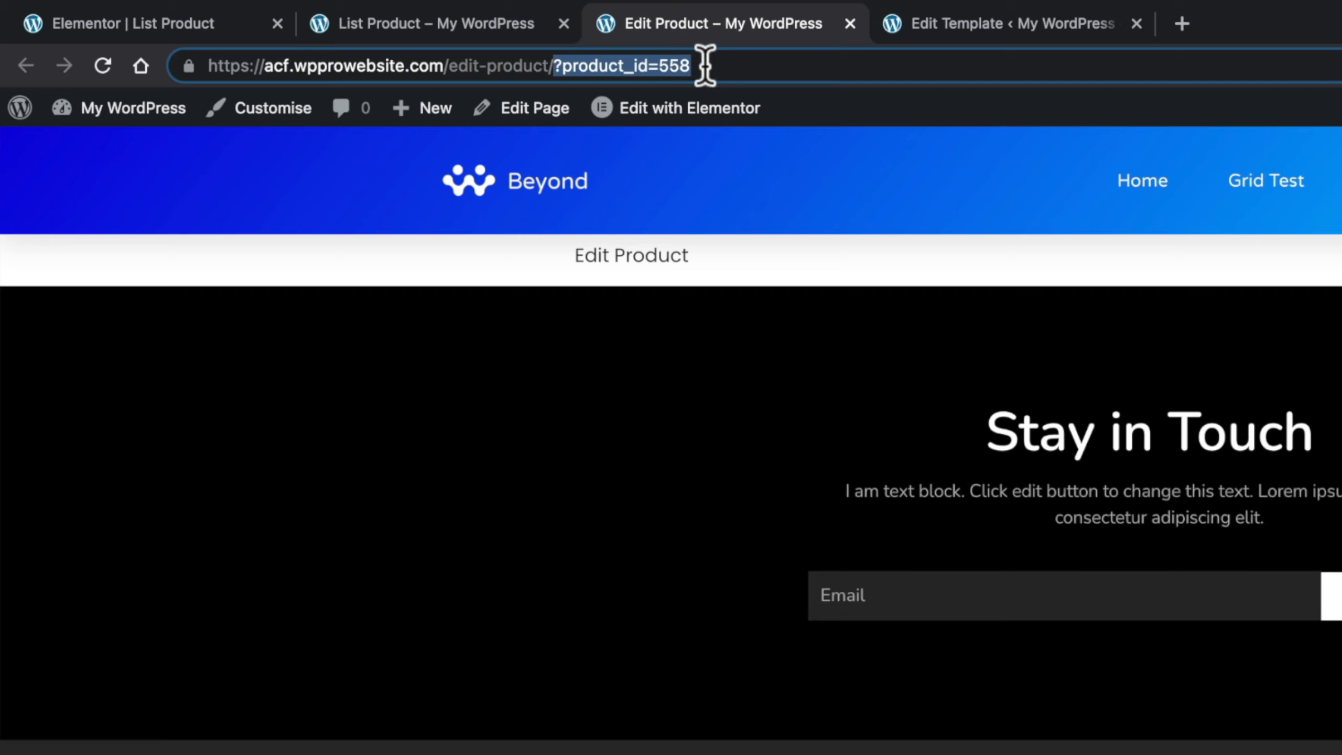
{"action": "left_click", "coordinate": [703, 65]}
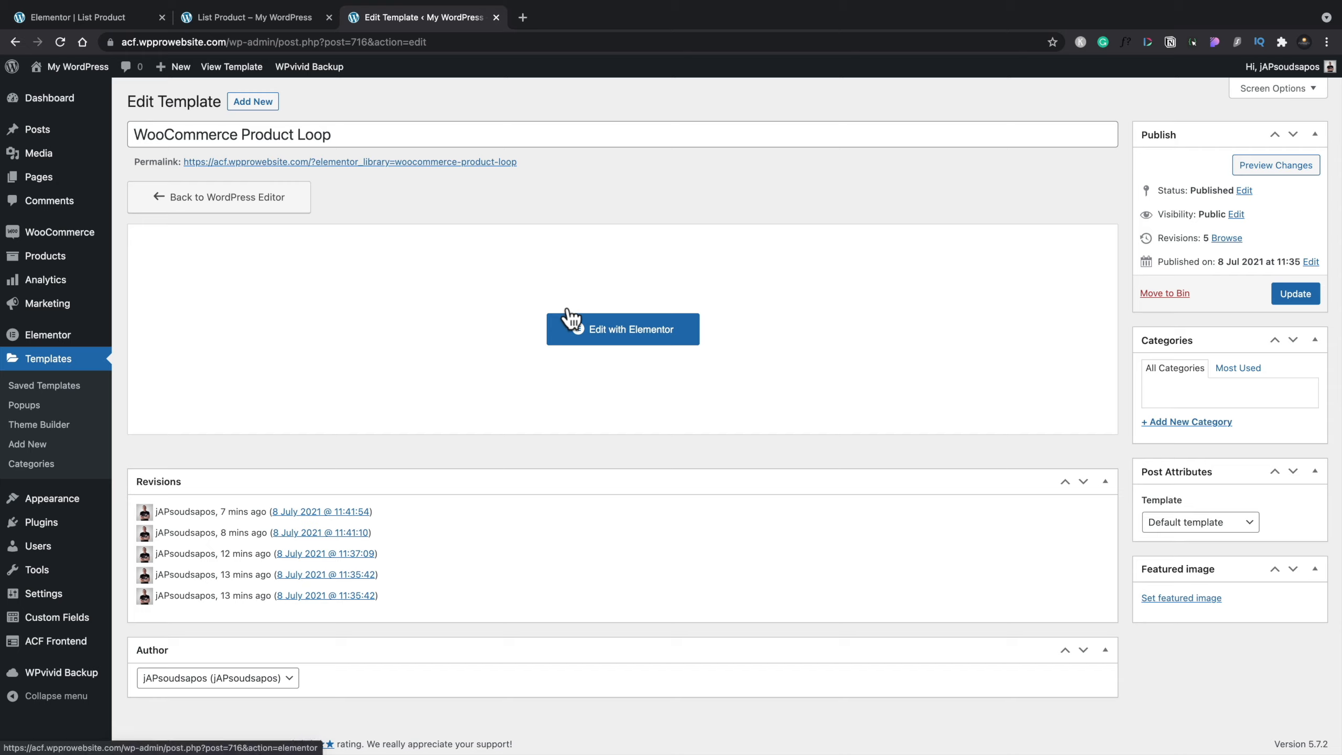
Edit the WooCommerce Product Loop template with Elementor and turn off opening the Edit Product button's link in a new window
{"action": "left_click", "coordinate": [588, 336]}
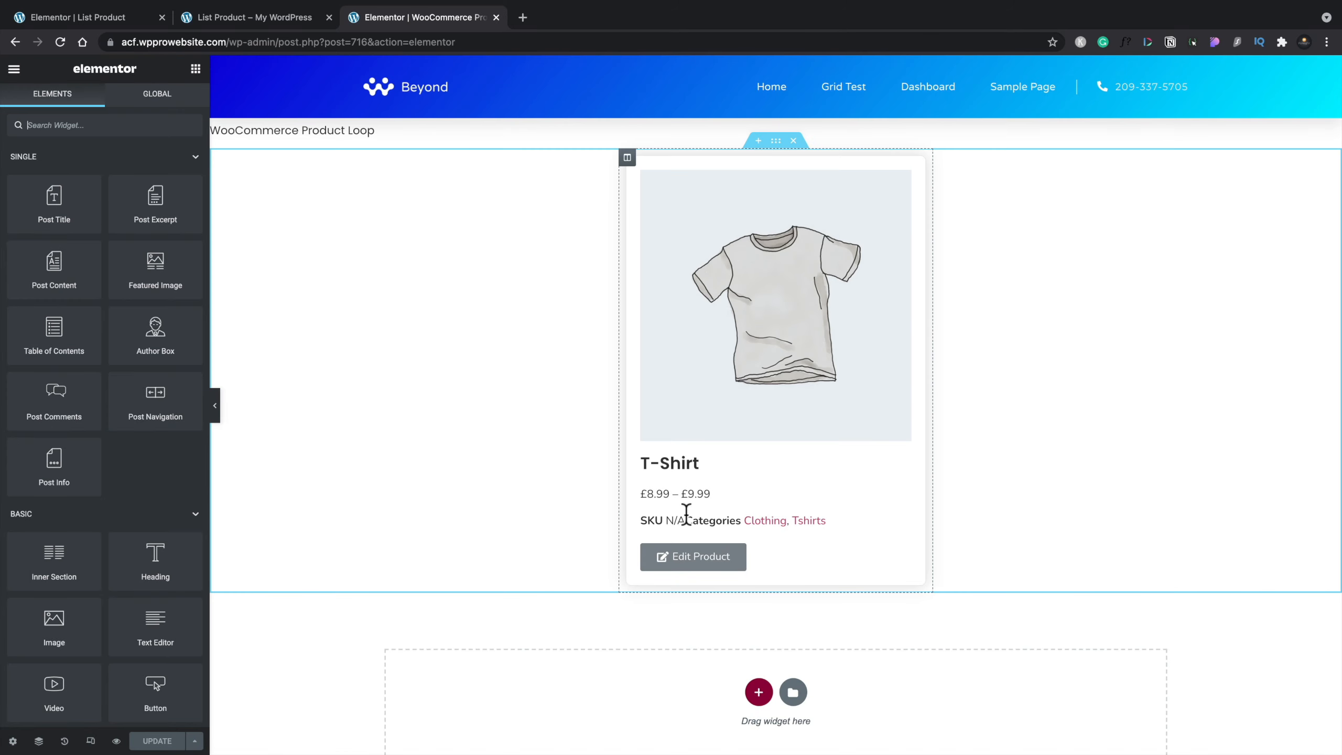
{"action": "left_click", "coordinate": [749, 551]}
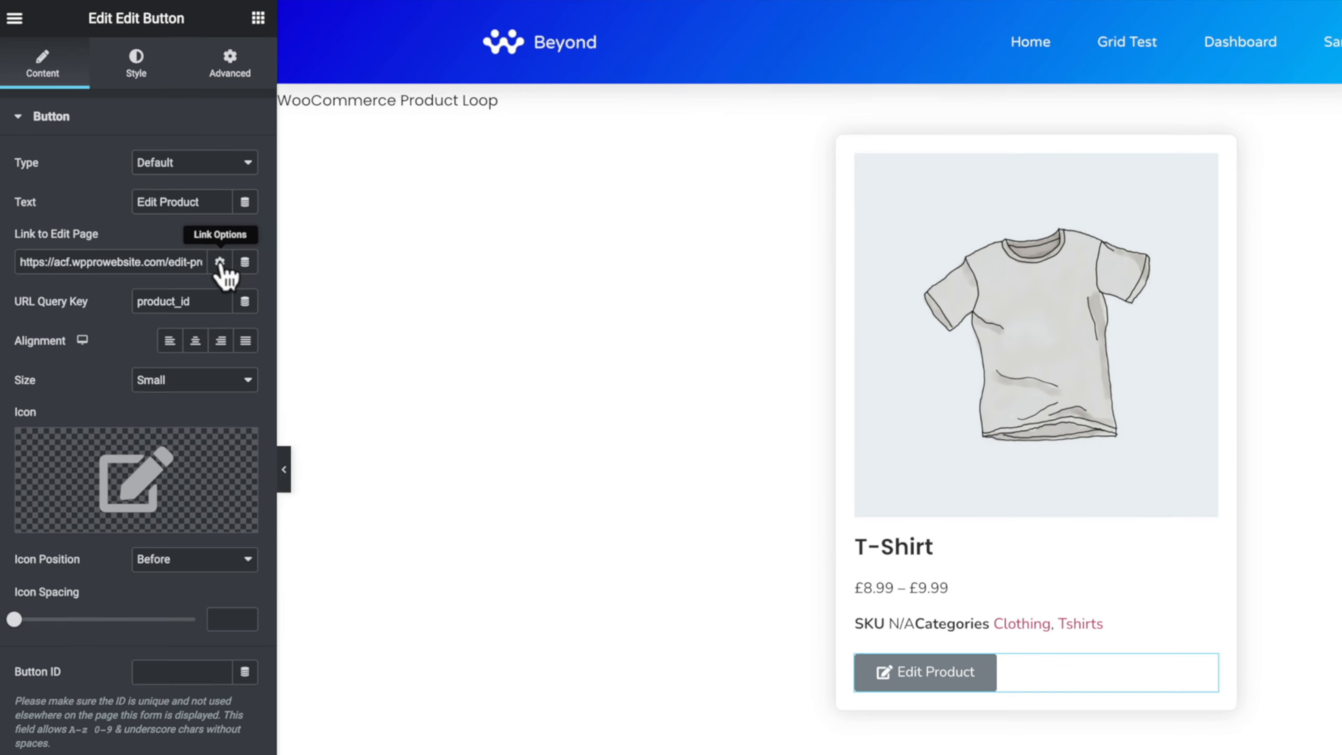
{"action": "left_click", "coordinate": [202, 258]}
{"action": "left_click", "coordinate": [69, 291]}
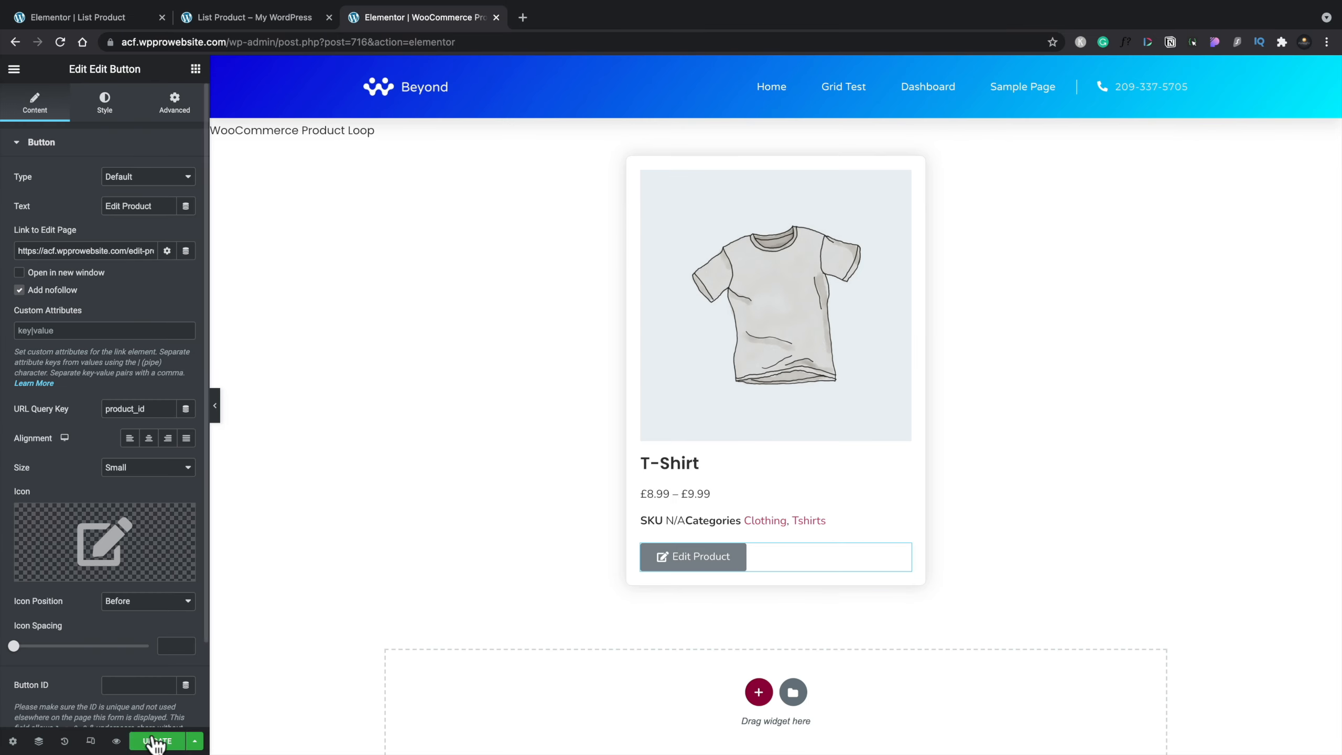
Save the WooCommerce Product Loop template without adding a display condition and close its editor
{"action": "left_click", "coordinate": [154, 740]}
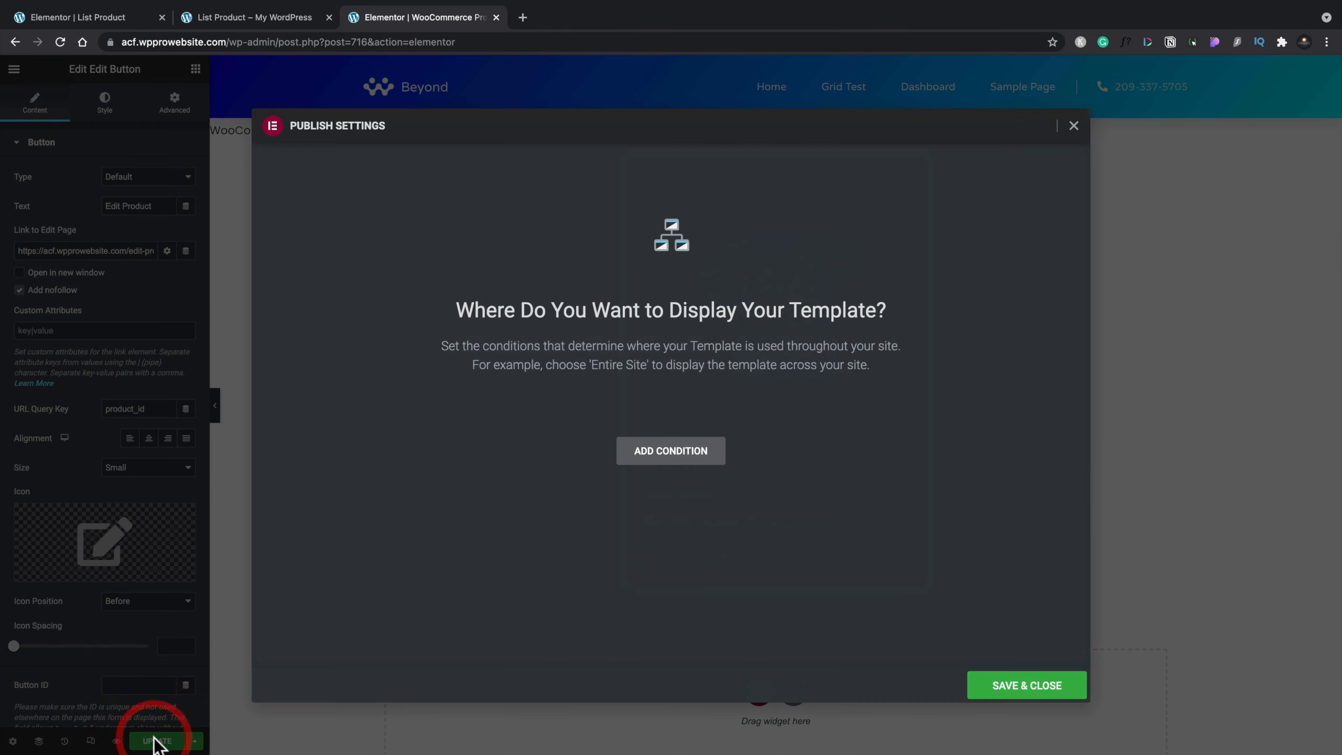
{"action": "left_click", "coordinate": [1046, 687]}
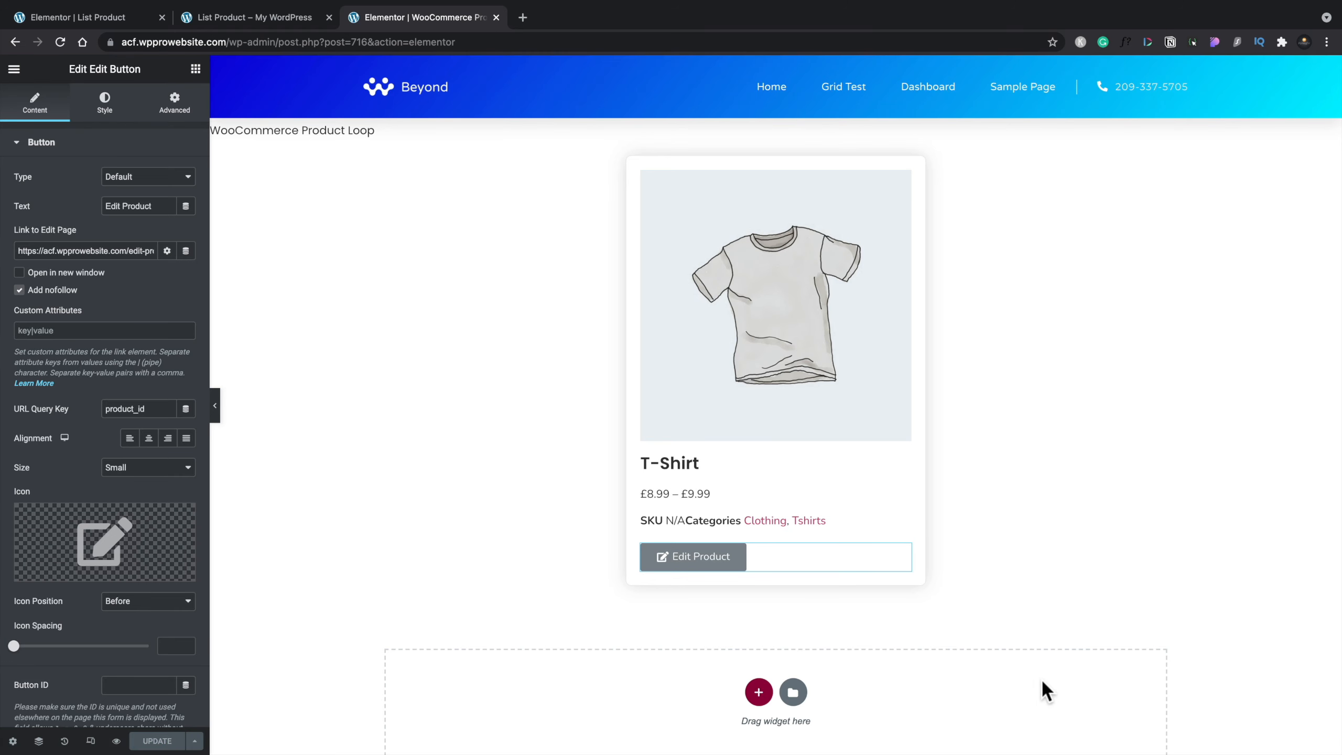
{"action": "left_click", "coordinate": [496, 17]}
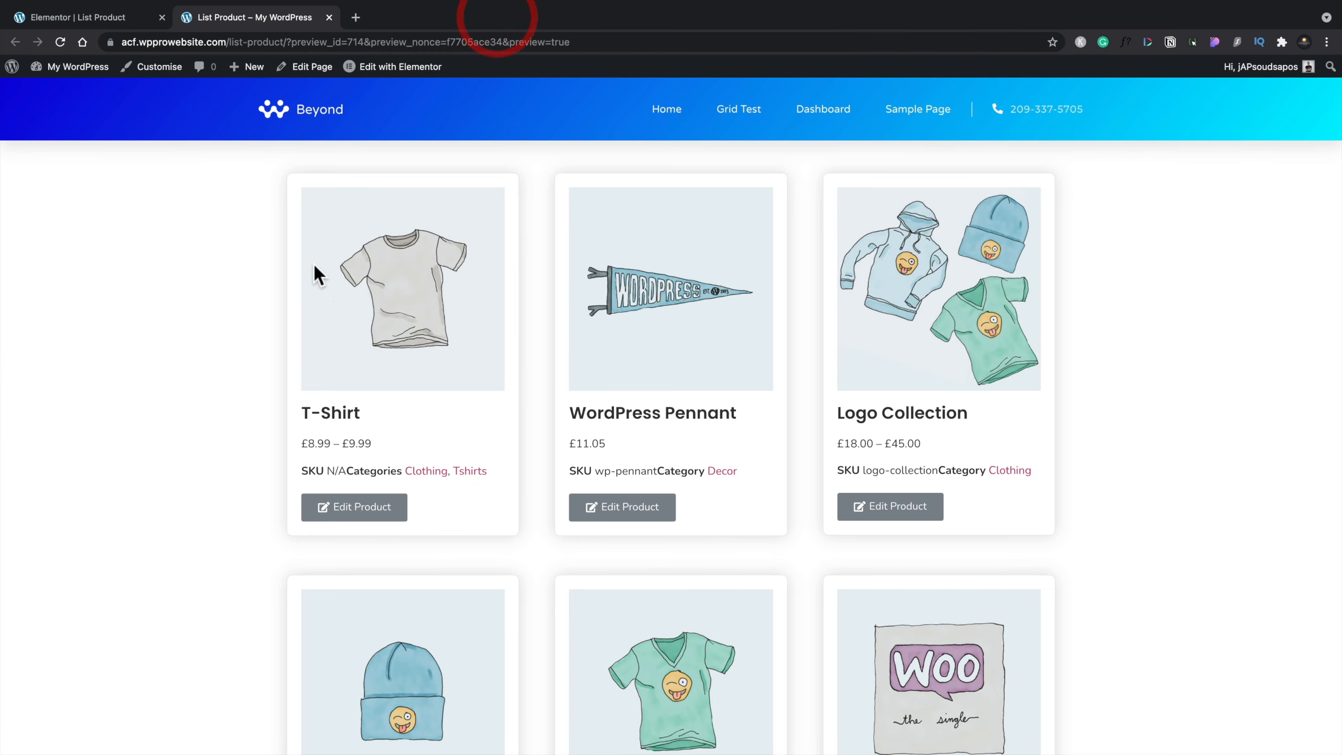
Reload the List Product preview and test the T-Shirt's Edit Product link, examining how the page opens before returning
{"action": "left_click", "coordinate": [56, 39]}
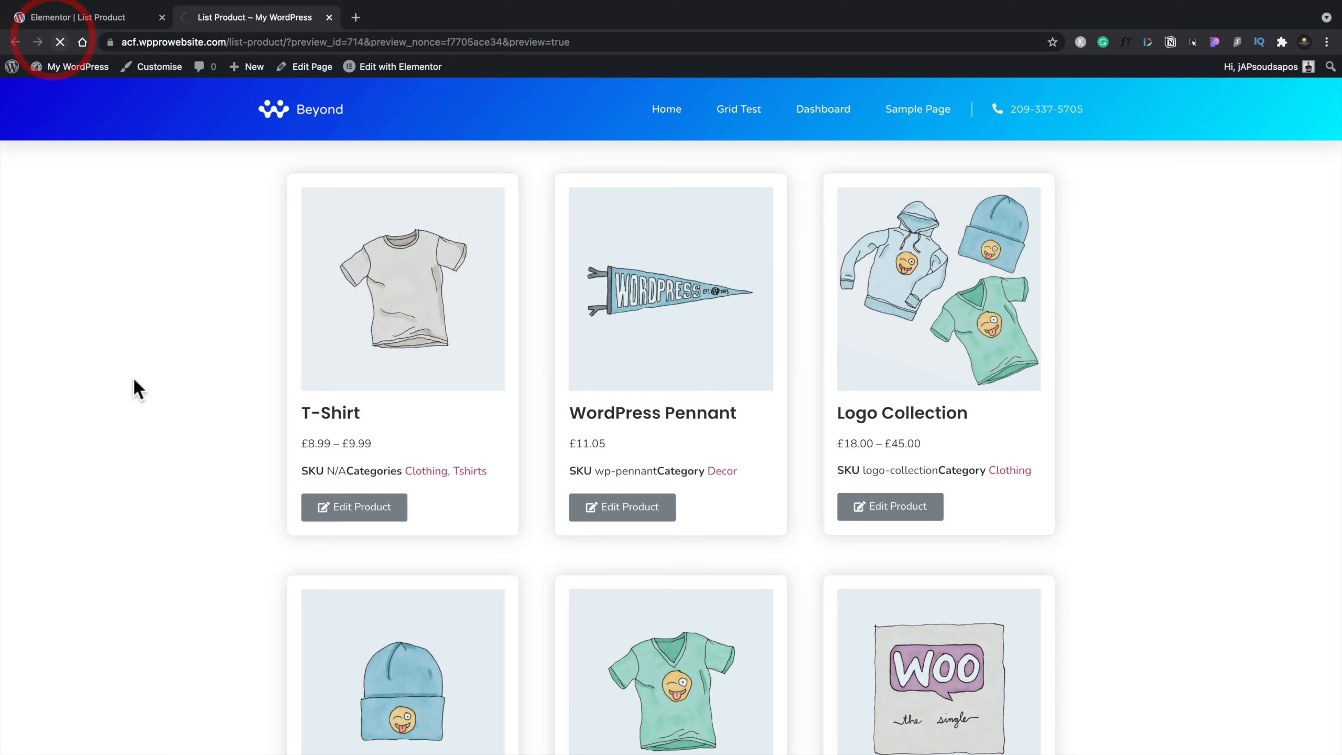
{"action": "left_click", "coordinate": [378, 511]}
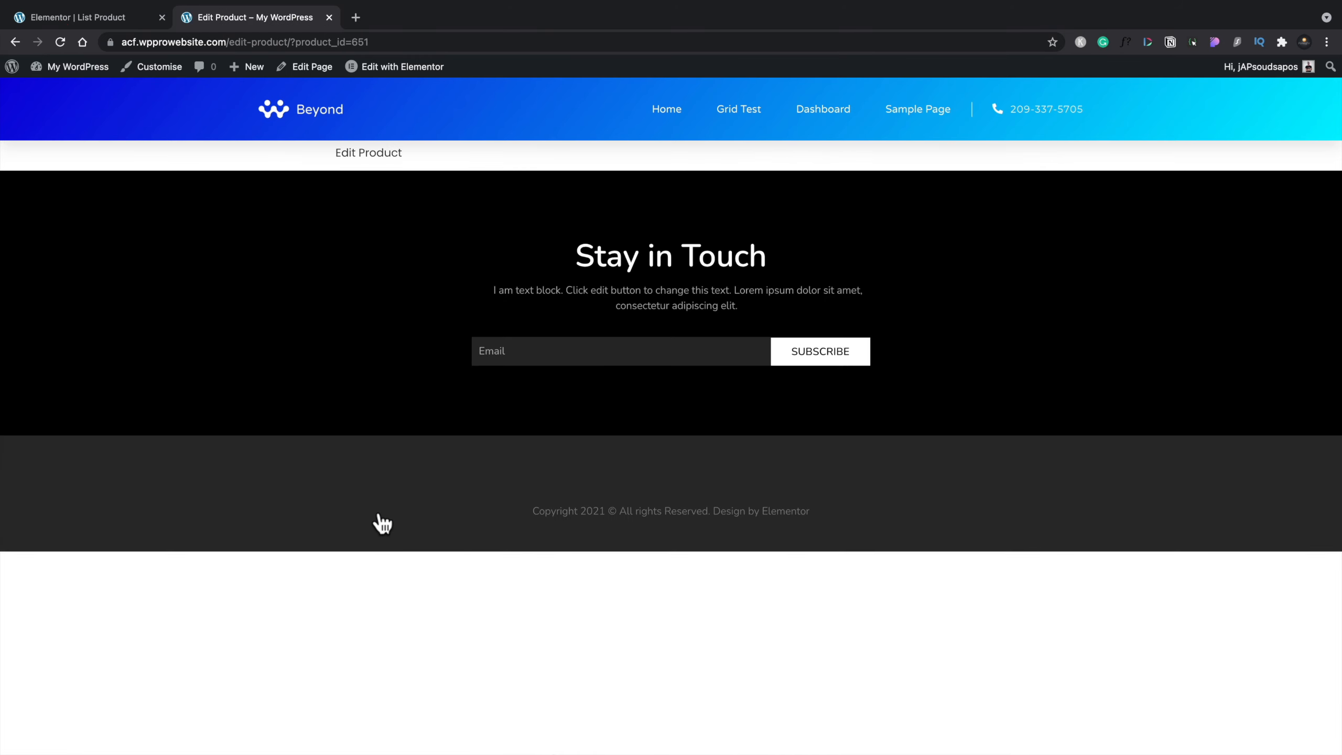
{"action": "key", "text": "alt+Left"}
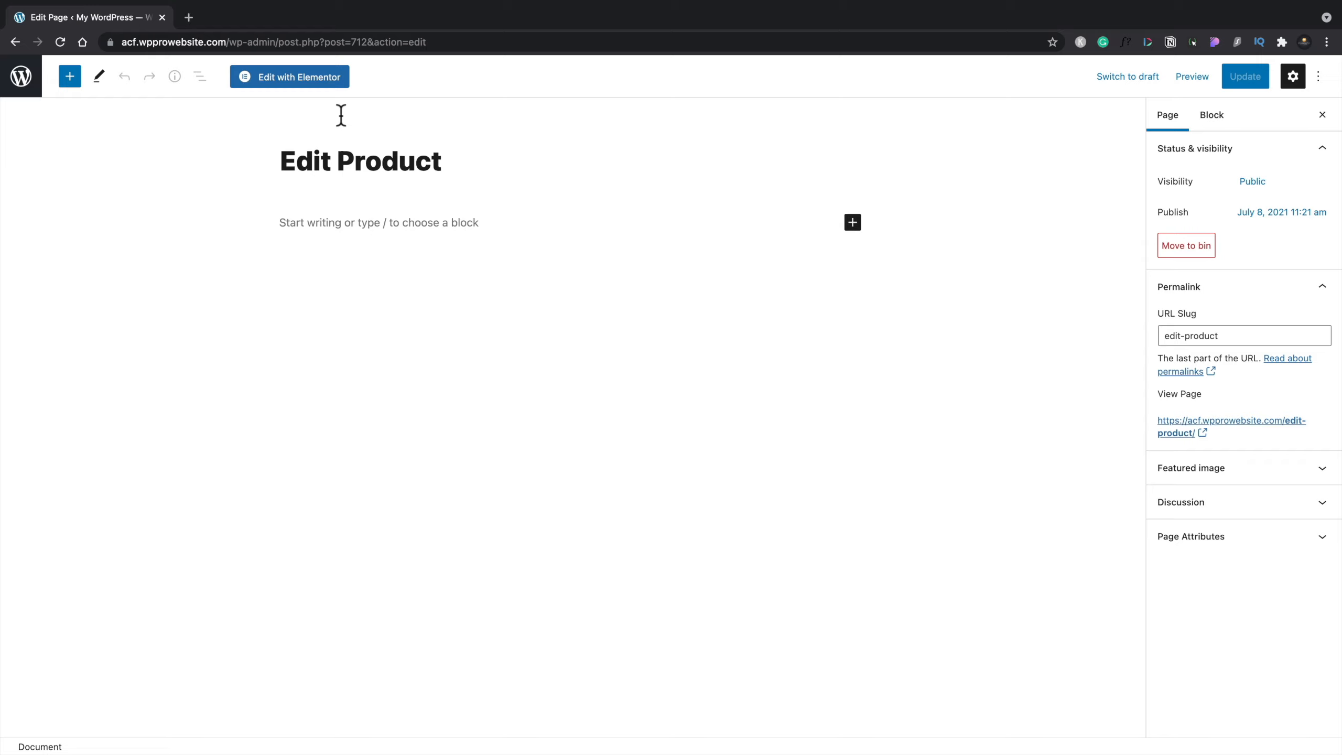
Edit the Edit Product page with Elementor and hide its page title
{"action": "left_click", "coordinate": [321, 81]}
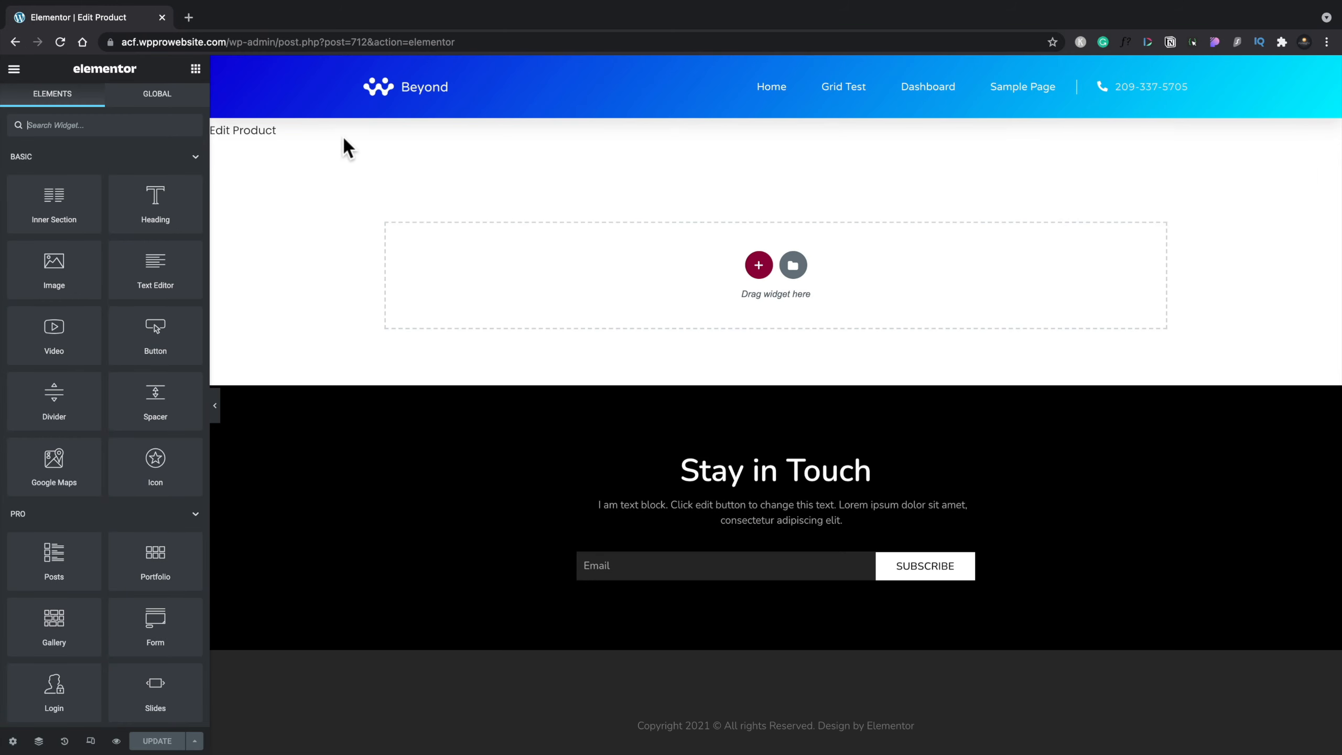
{"action": "left_click", "coordinate": [16, 741]}
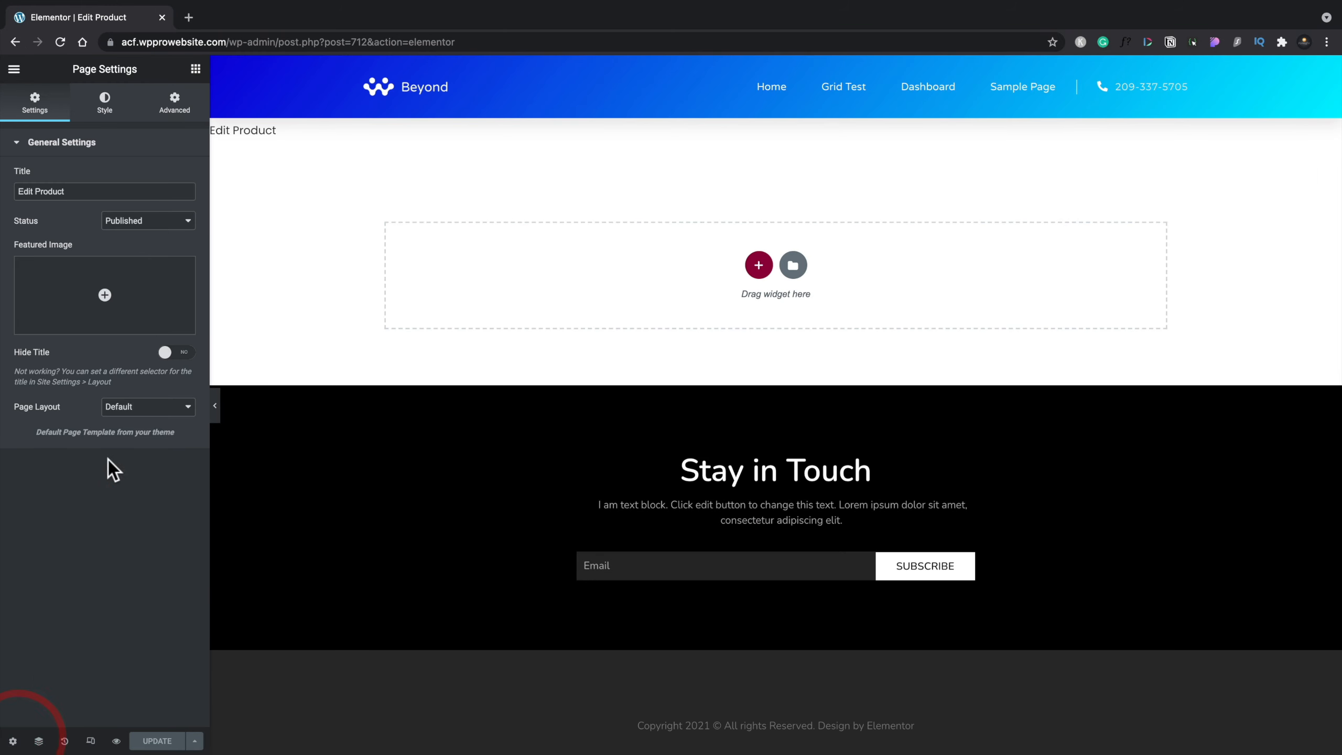
{"action": "left_click", "coordinate": [177, 352]}
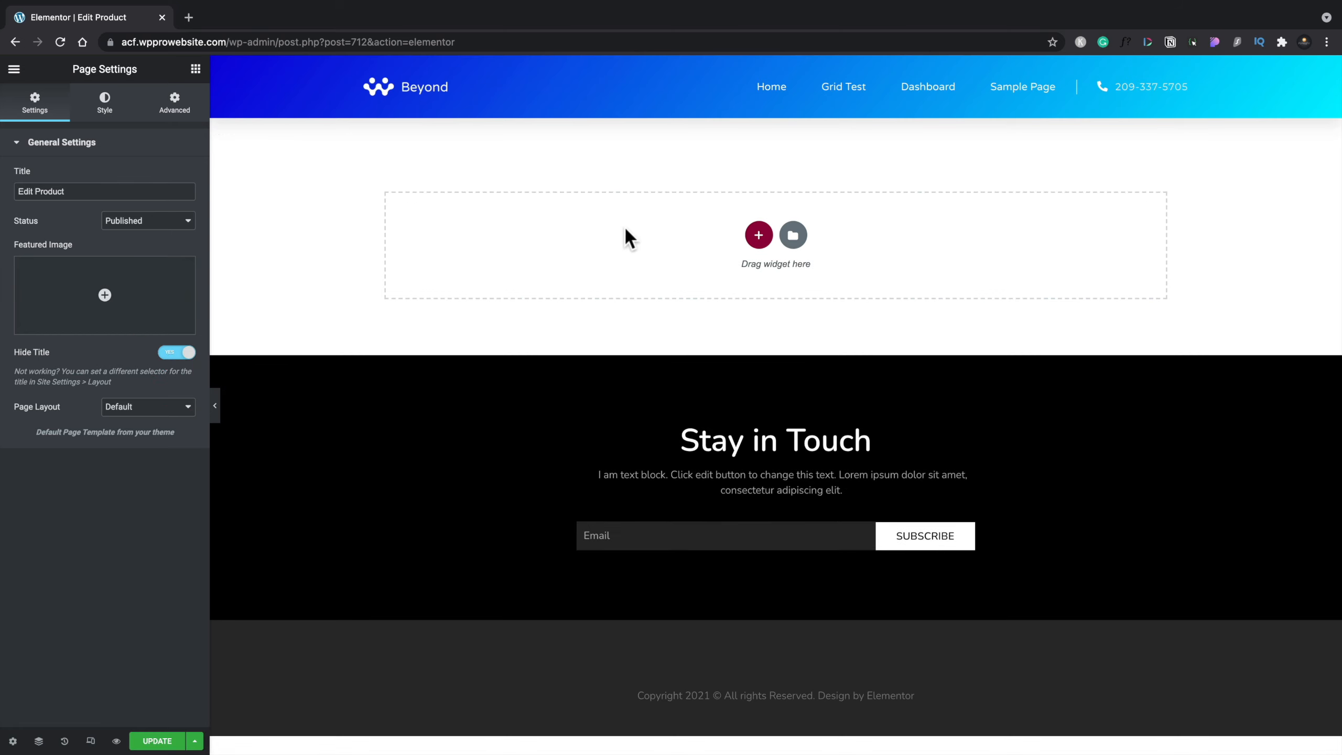
Add a single-column section to the Edit Product page with top and bottom margins of 50 px
{"action": "left_click", "coordinate": [766, 240]}
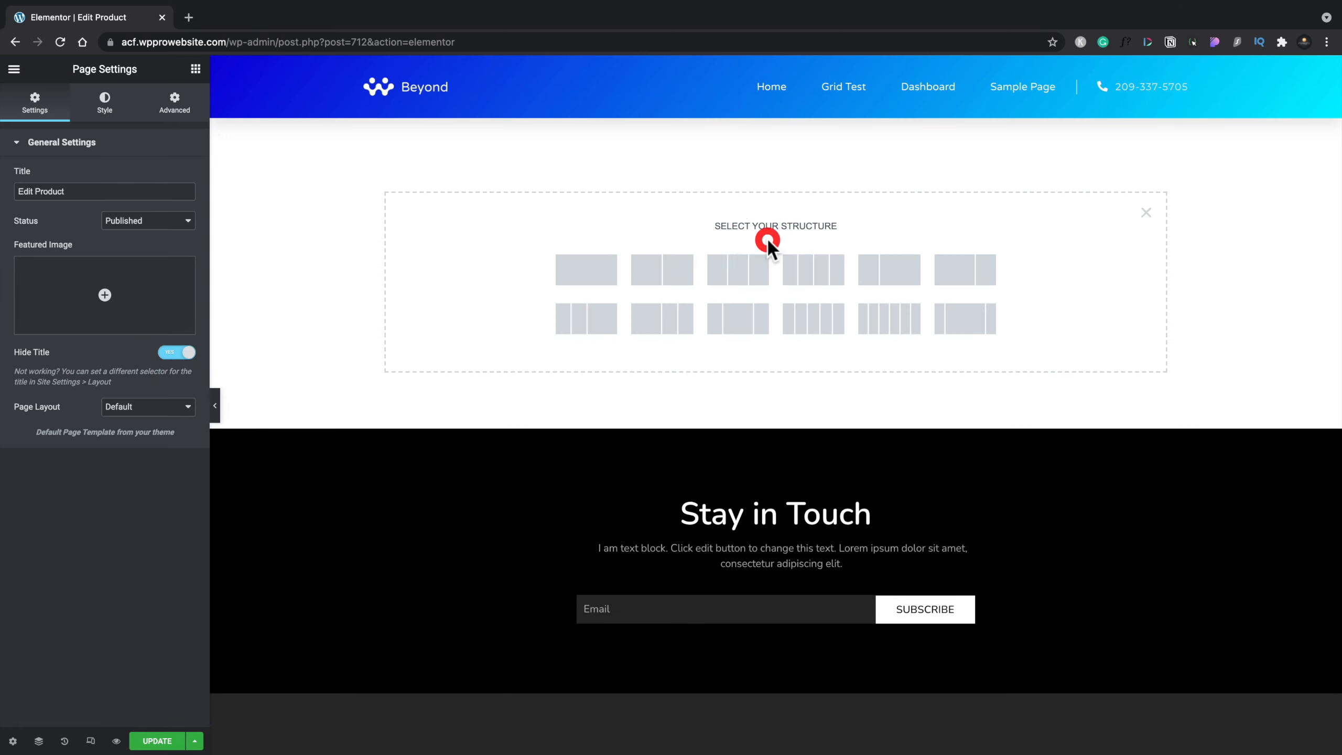
{"action": "left_click", "coordinate": [607, 270]}
{"action": "left_click", "coordinate": [177, 101]}
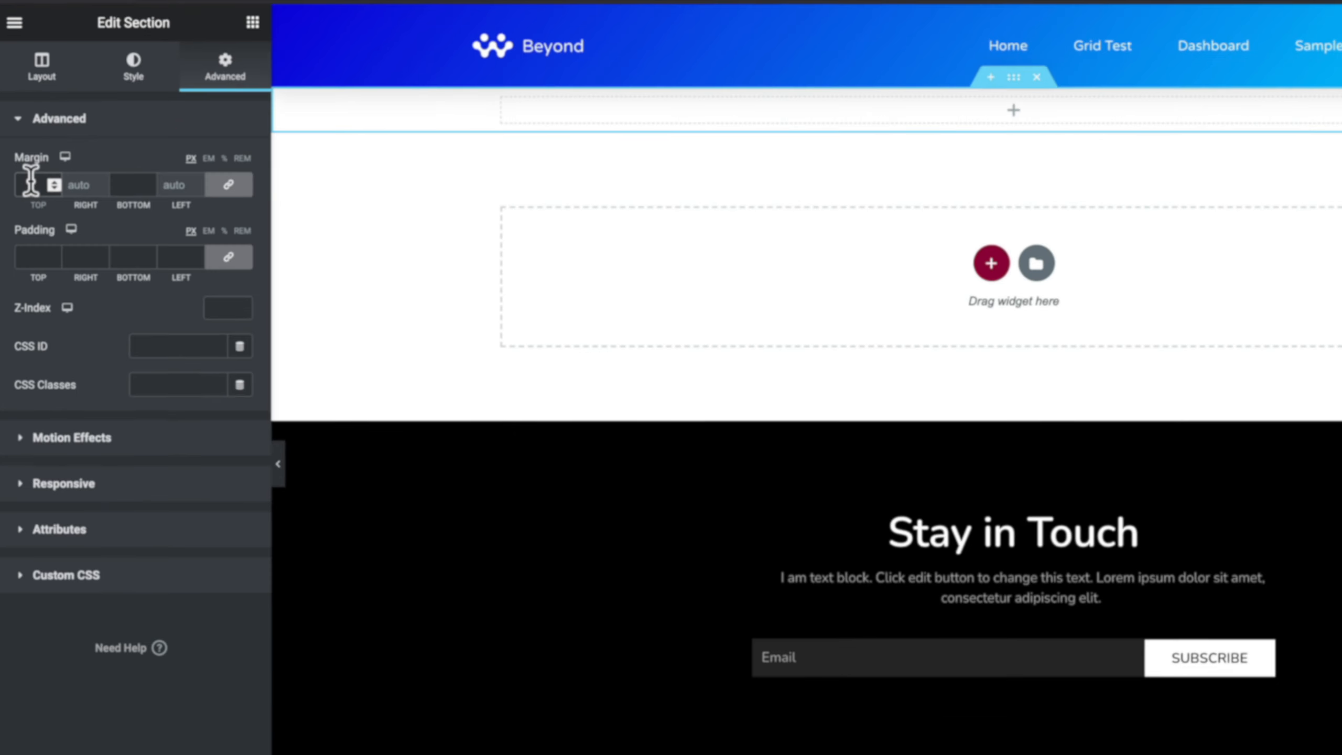
{"action": "left_click", "coordinate": [30, 184]}
{"action": "type", "text": "50"}
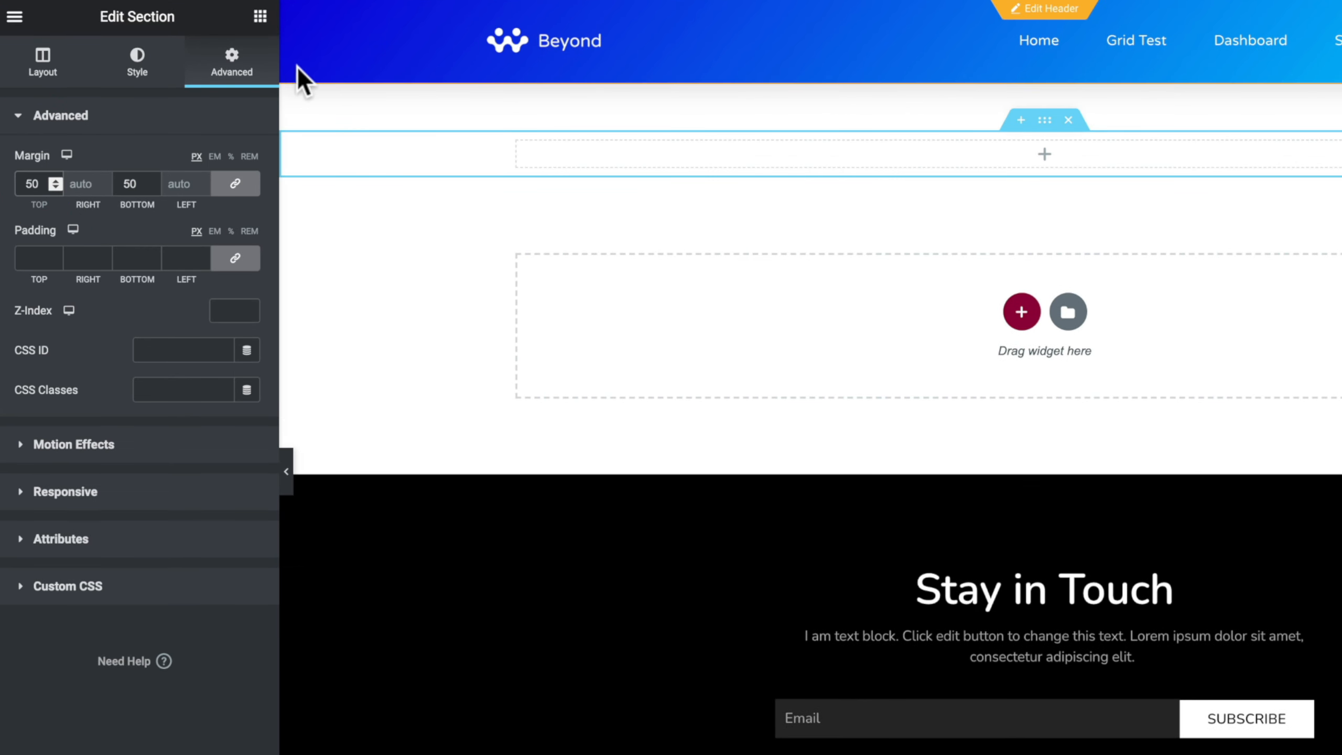
Place a Product Edit Form widget in the new section and open its Product settings
{"action": "left_click", "coordinate": [260, 16]}
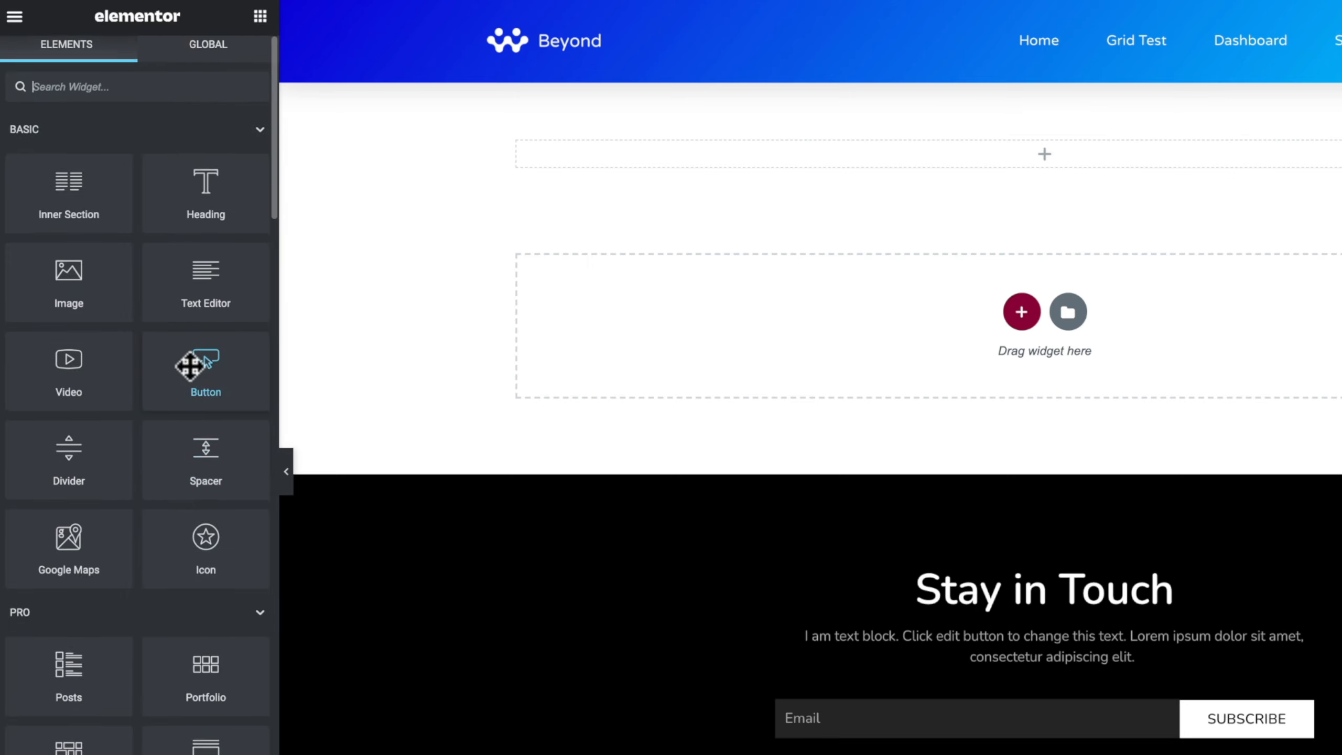
{"action": "scroll", "coordinate": [189, 366], "scroll_direction": "down", "scroll_amount": 15}
{"action": "scroll", "coordinate": [189, 366], "scroll_direction": "down", "scroll_amount": 20}
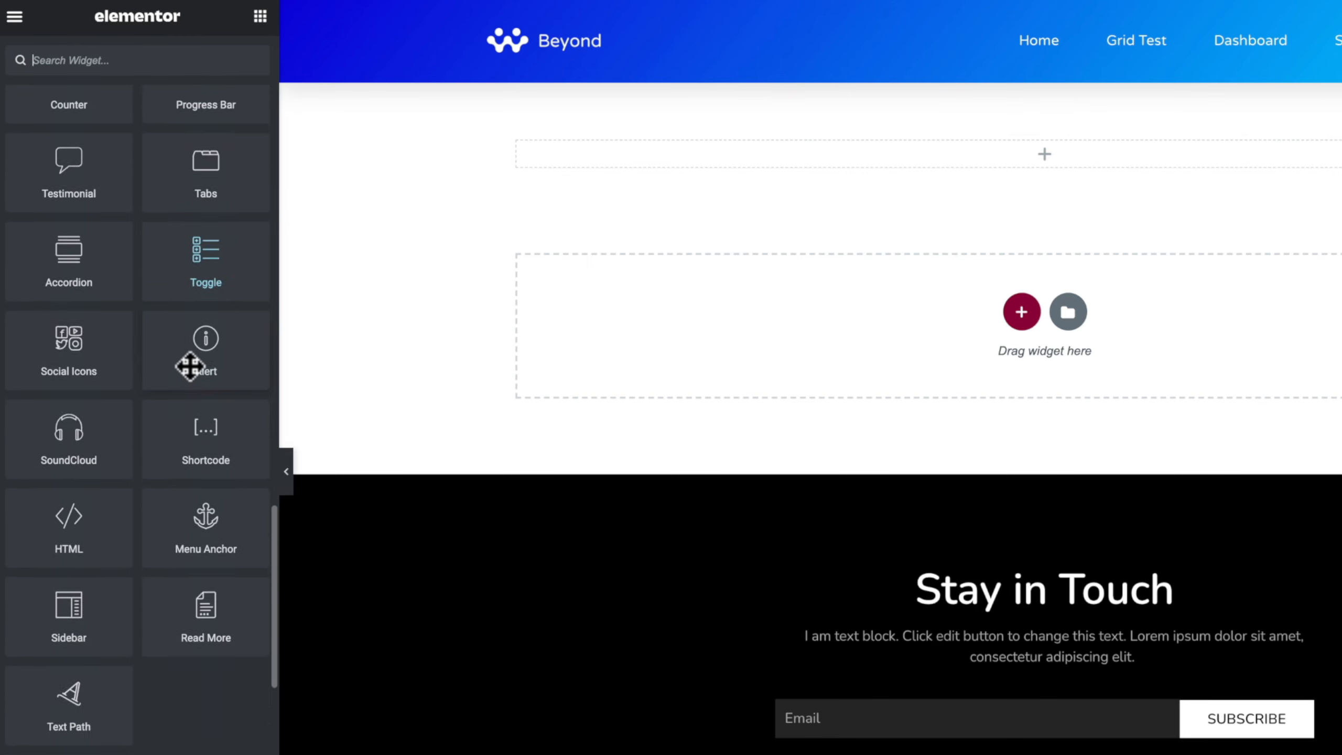
{"action": "scroll", "coordinate": [193, 378], "scroll_direction": "down", "scroll_amount": 1}
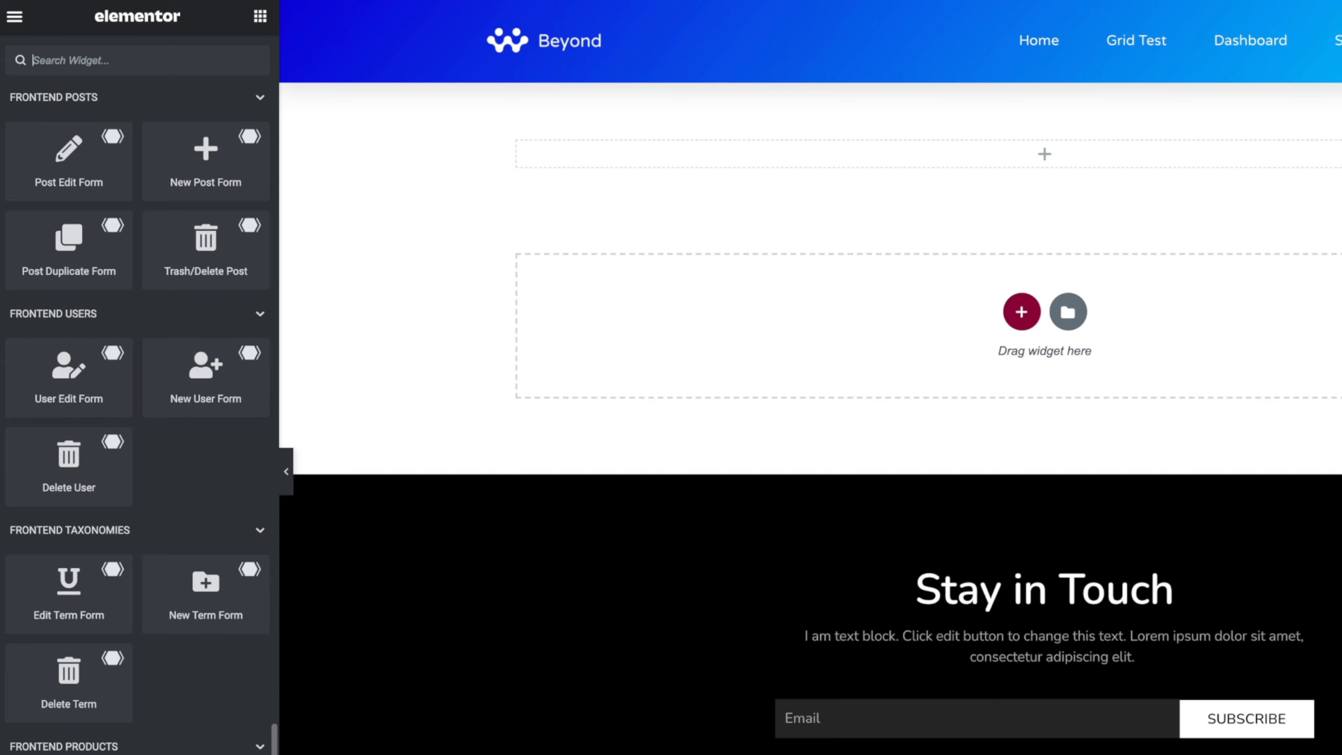
{"action": "left_click_drag", "start_coordinate": [164, 735], "coordinate": [1021, 158]}
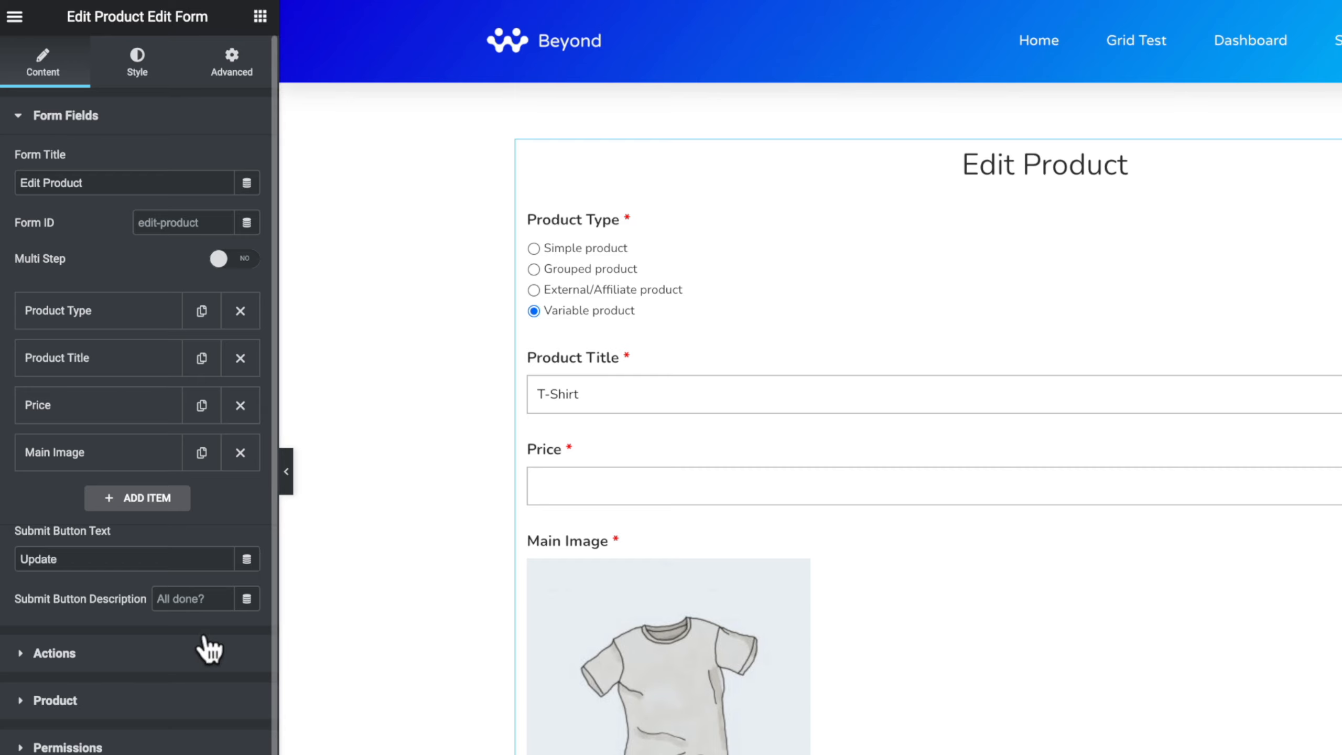
{"action": "left_click", "coordinate": [52, 700]}
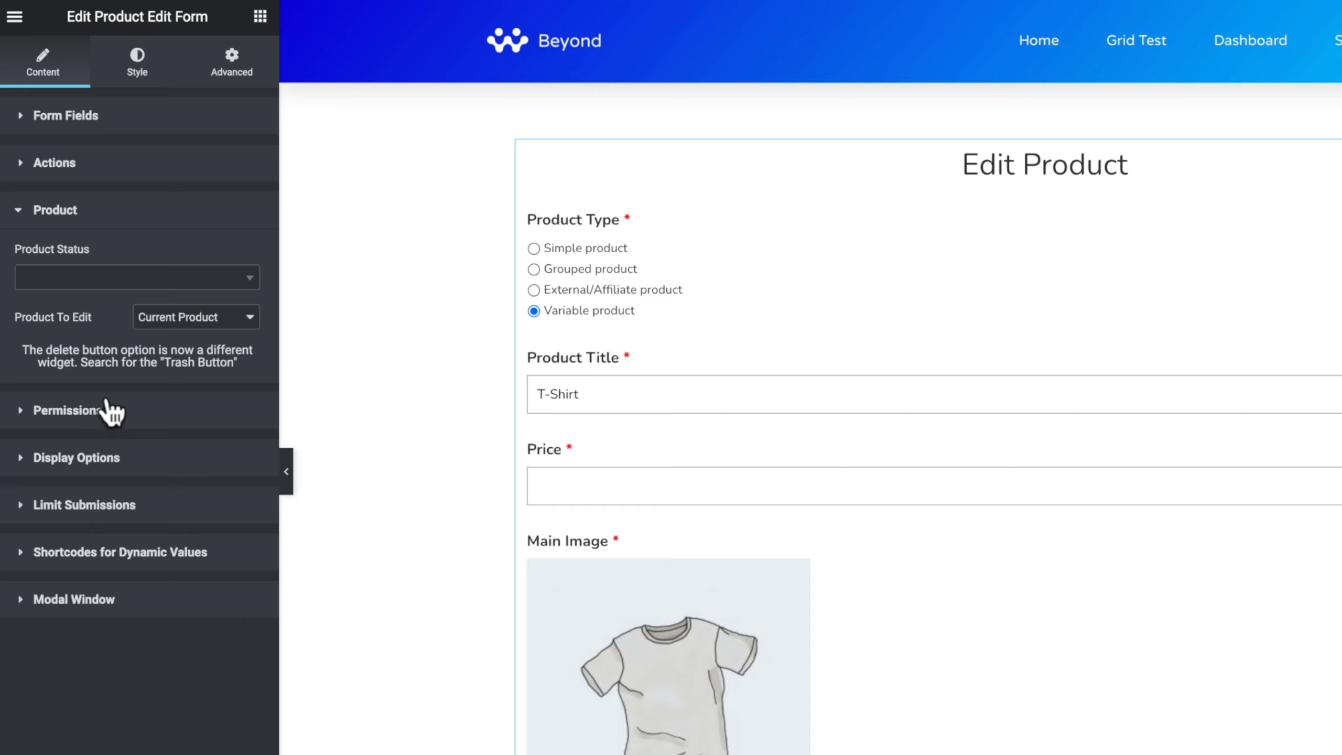
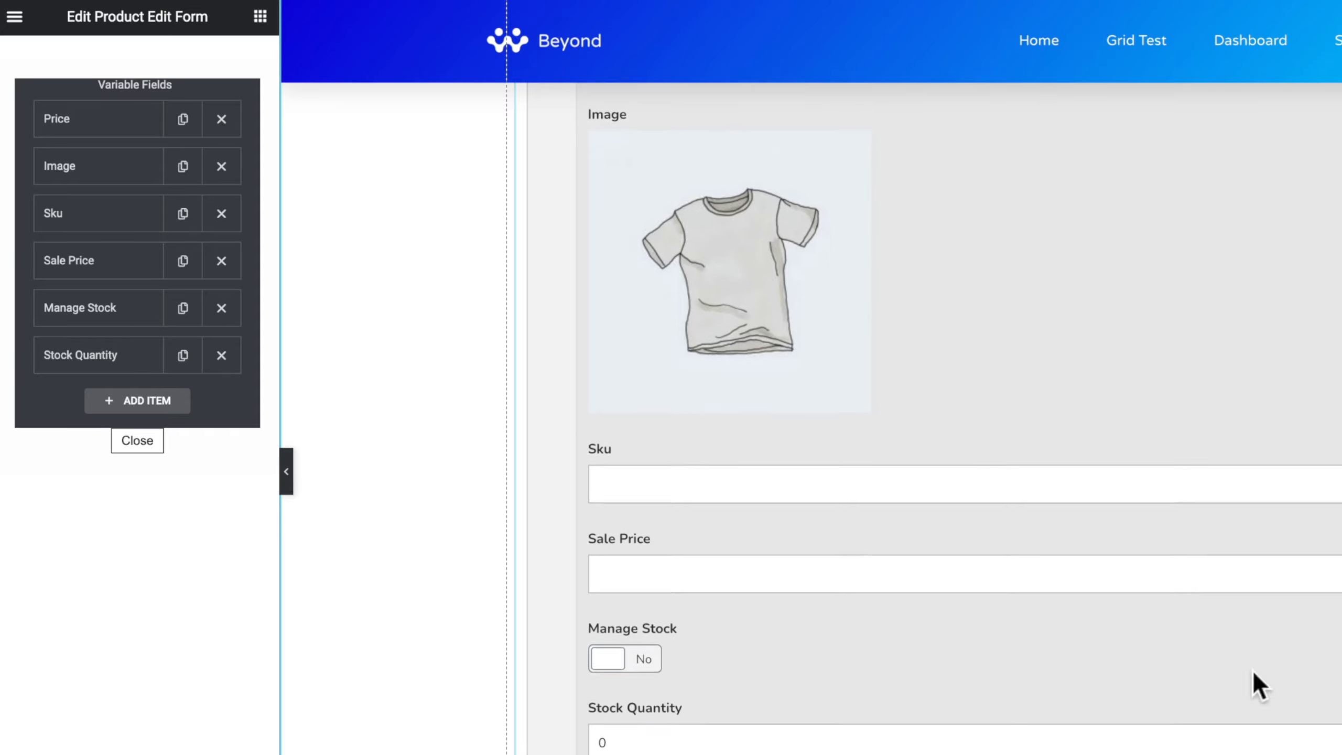
Review the variation fields in the form preview, close the variable fields manager and collapse the Variations field's settings
{"action": "scroll", "coordinate": [1255, 682], "scroll_direction": "up", "scroll_amount": 3}
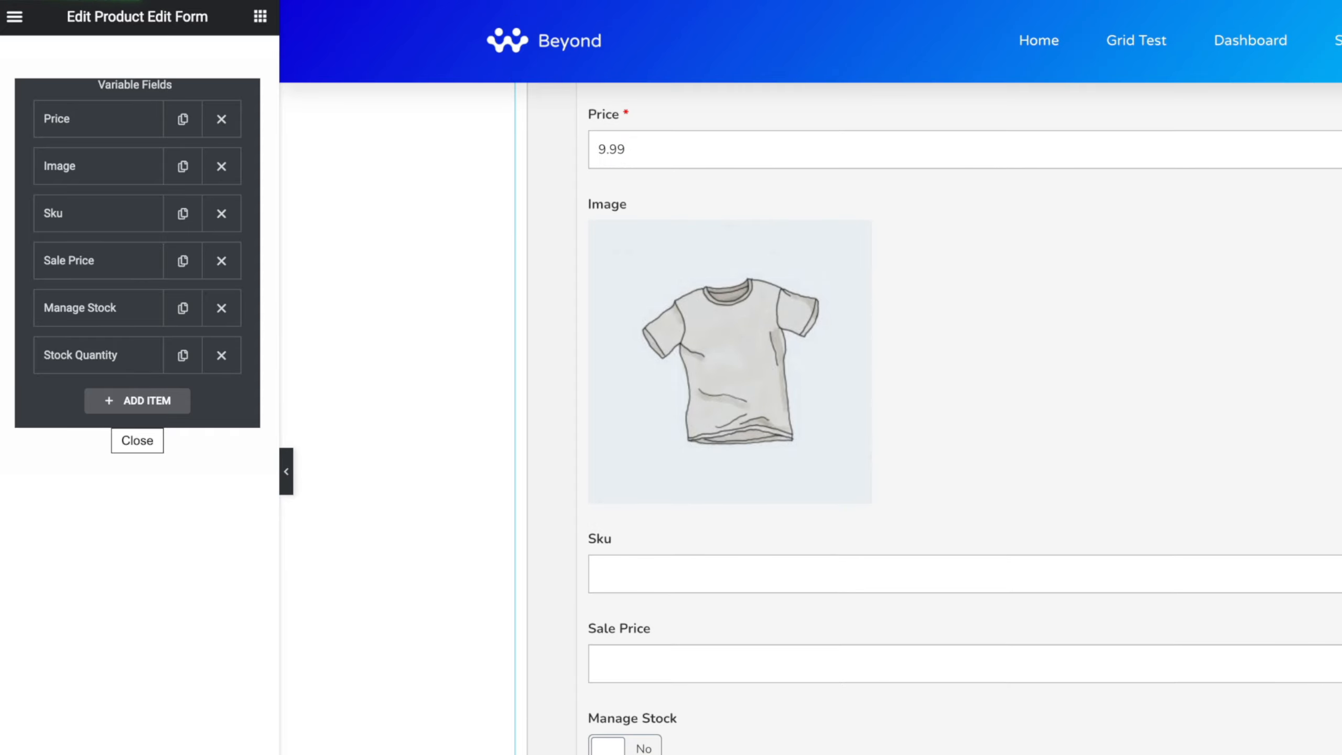
{"action": "scroll", "coordinate": [934, 423], "scroll_direction": "up", "scroll_amount": 10}
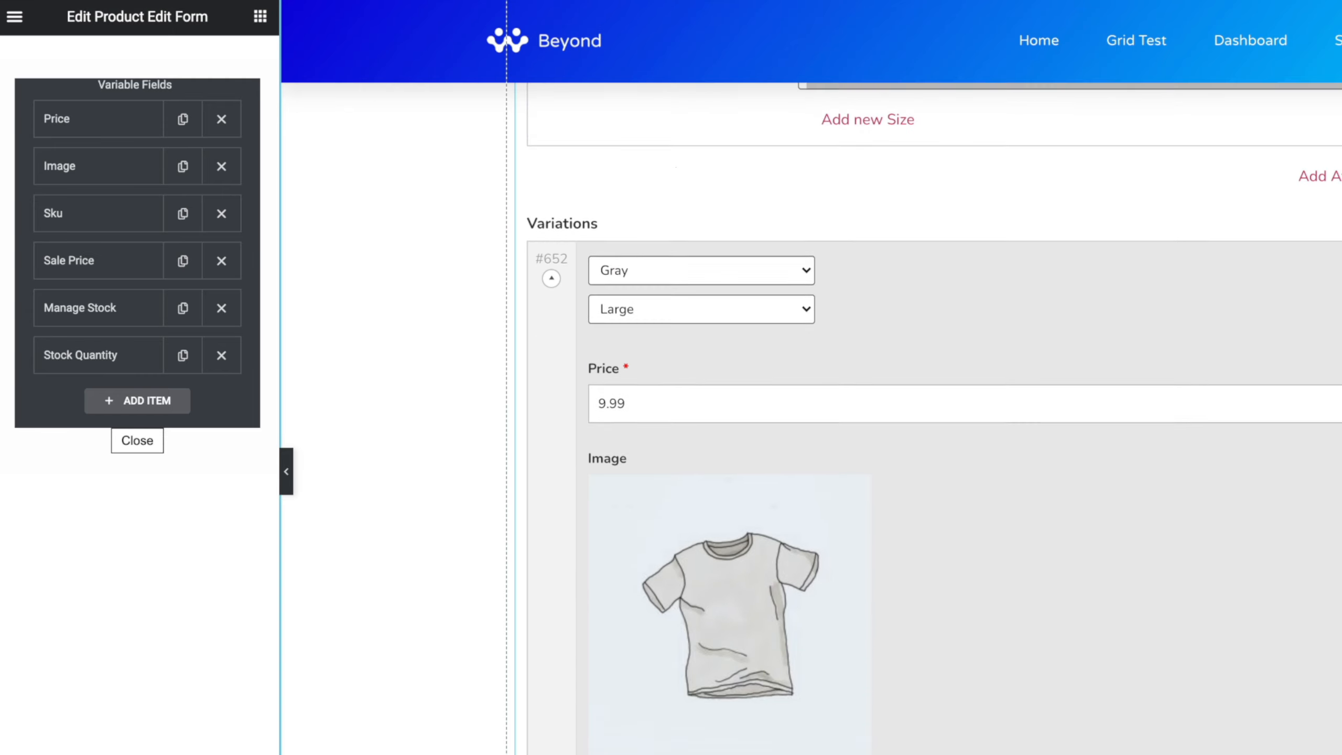
{"action": "scroll", "coordinate": [934, 423], "scroll_direction": "up", "scroll_amount": 8}
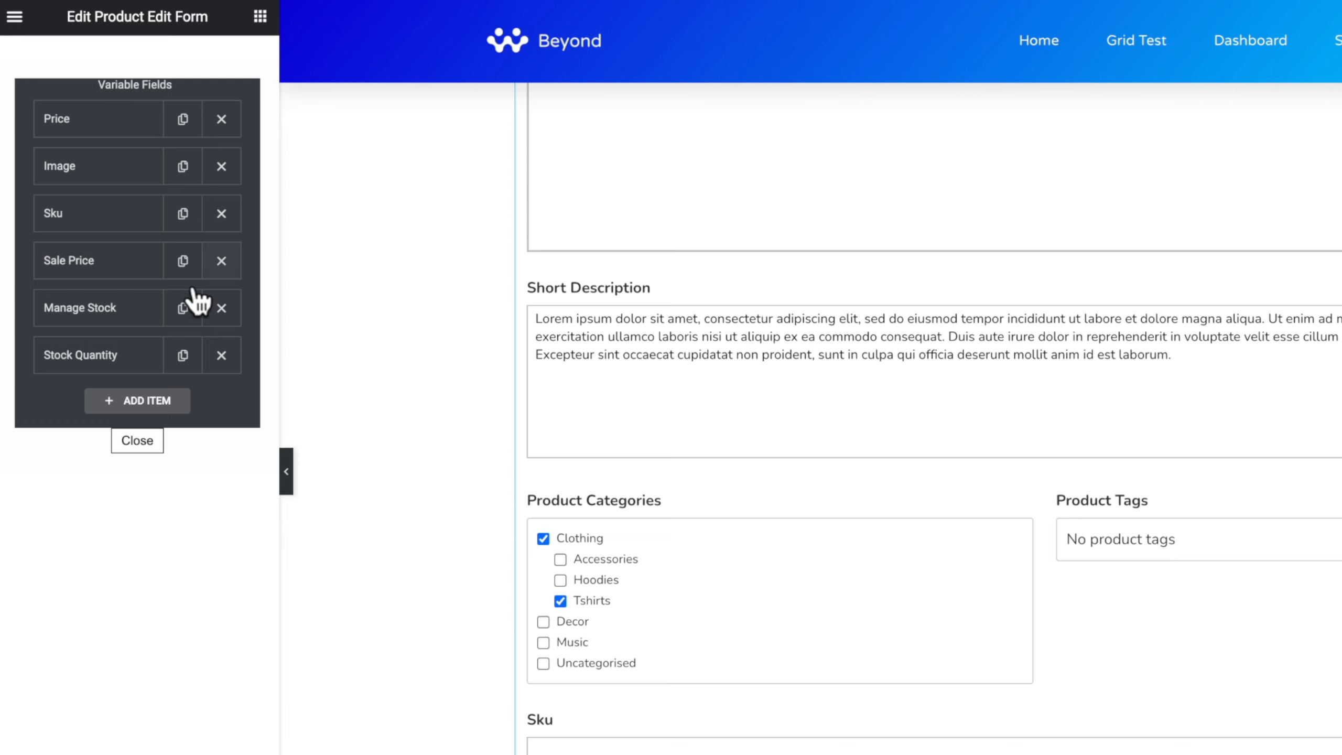
{"action": "left_click", "coordinate": [137, 440]}
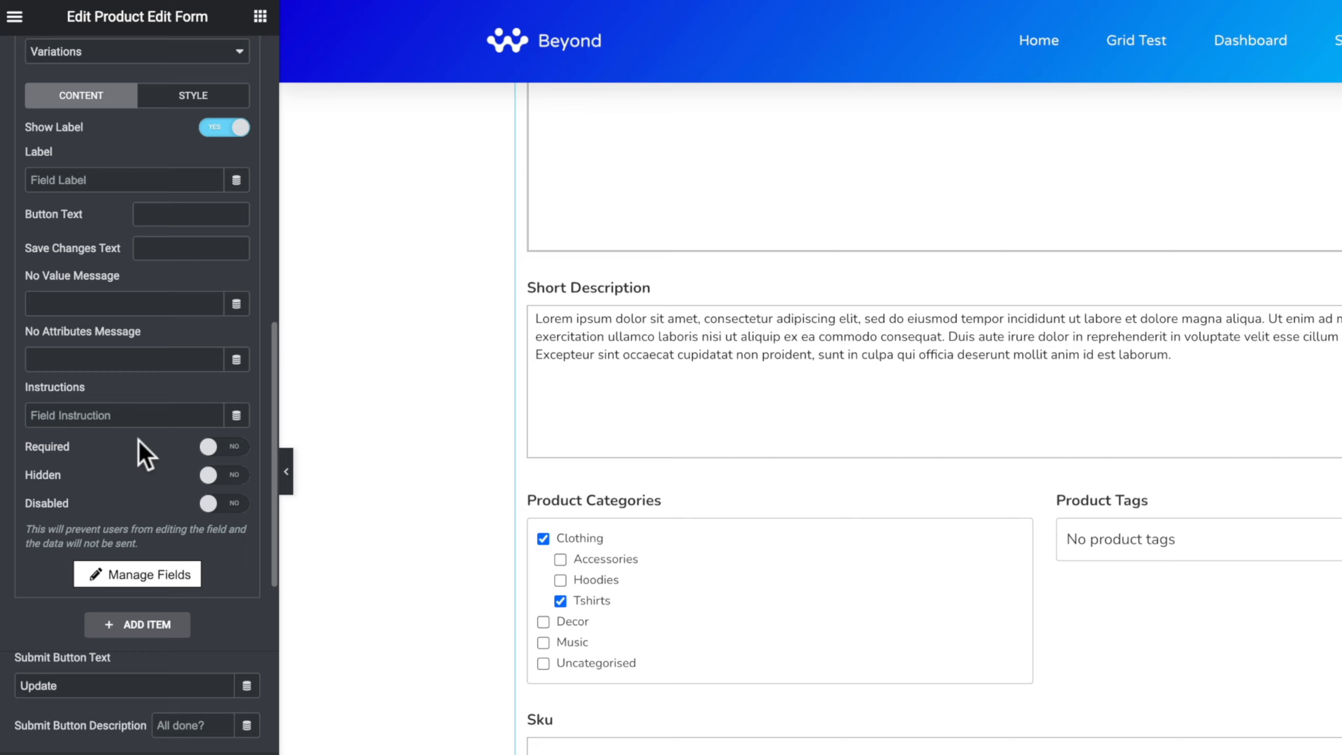
{"action": "left_click", "coordinate": [1183, 557]}
{"action": "scroll", "coordinate": [99, 271], "scroll_direction": "up", "scroll_amount": 1}
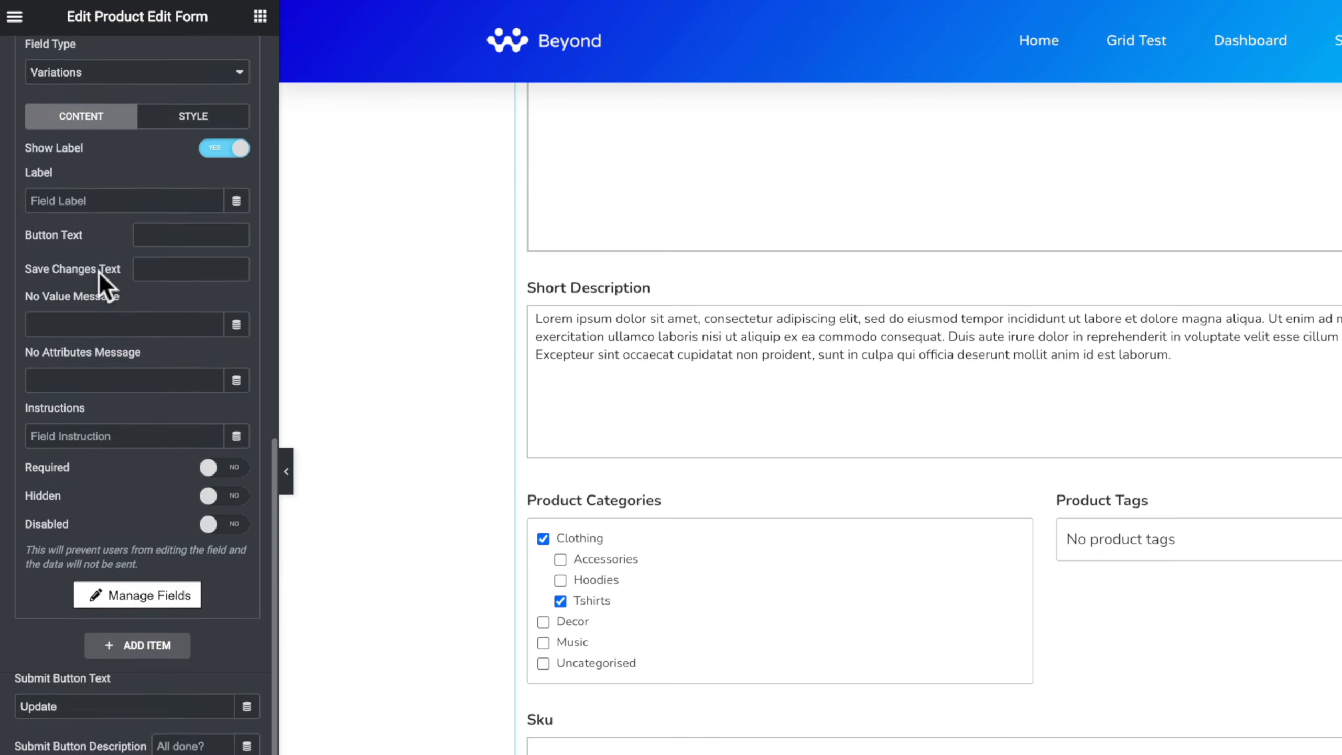
{"action": "scroll", "coordinate": [98, 271], "scroll_direction": "up", "scroll_amount": 5}
{"action": "left_click", "coordinate": [90, 310]}
{"action": "scroll", "coordinate": [89, 307], "scroll_direction": "up", "scroll_amount": 3}
{"action": "scroll", "coordinate": [88, 305], "scroll_direction": "up", "scroll_amount": 4}
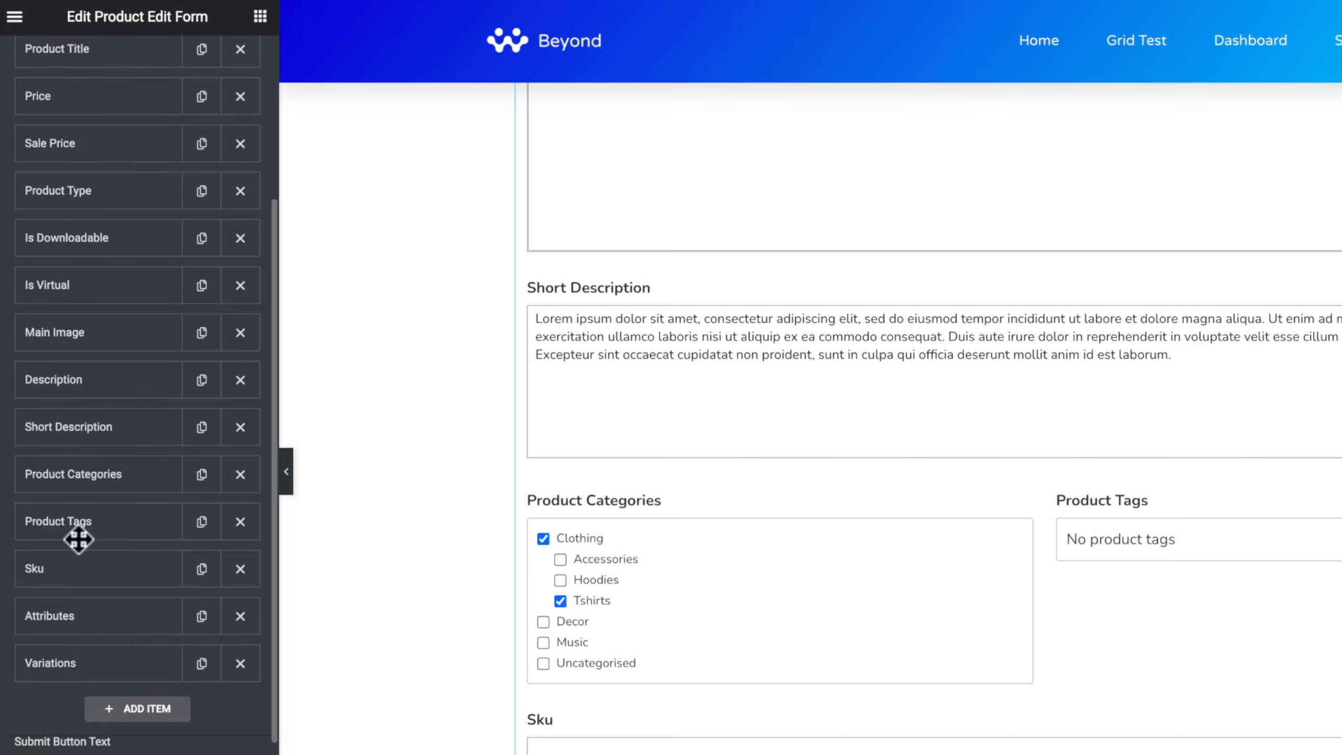
Open the content settings of the form's Product Tags field
{"action": "left_click", "coordinate": [77, 523]}
{"action": "scroll", "coordinate": [77, 523], "scroll_direction": "down", "scroll_amount": 7}
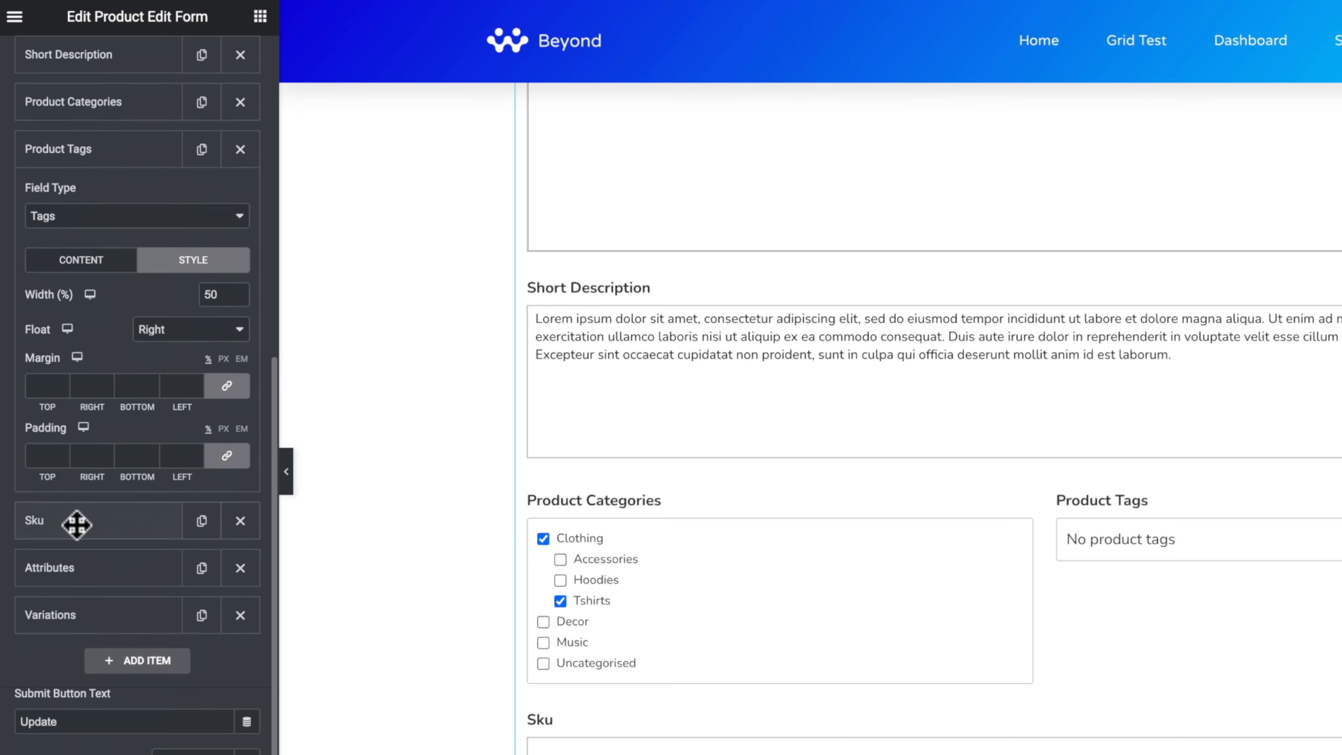
{"action": "scroll", "coordinate": [77, 523], "scroll_direction": "down", "scroll_amount": 1}
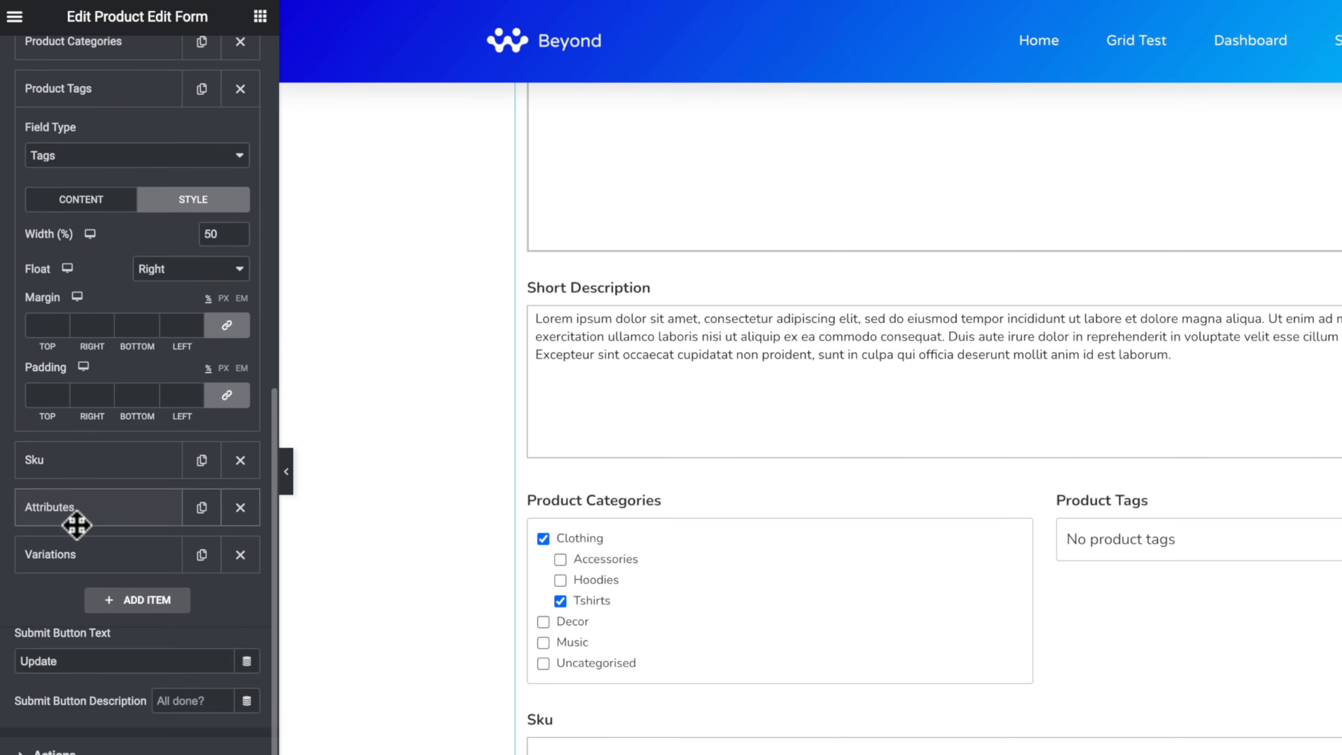
{"action": "left_click", "coordinate": [103, 207]}
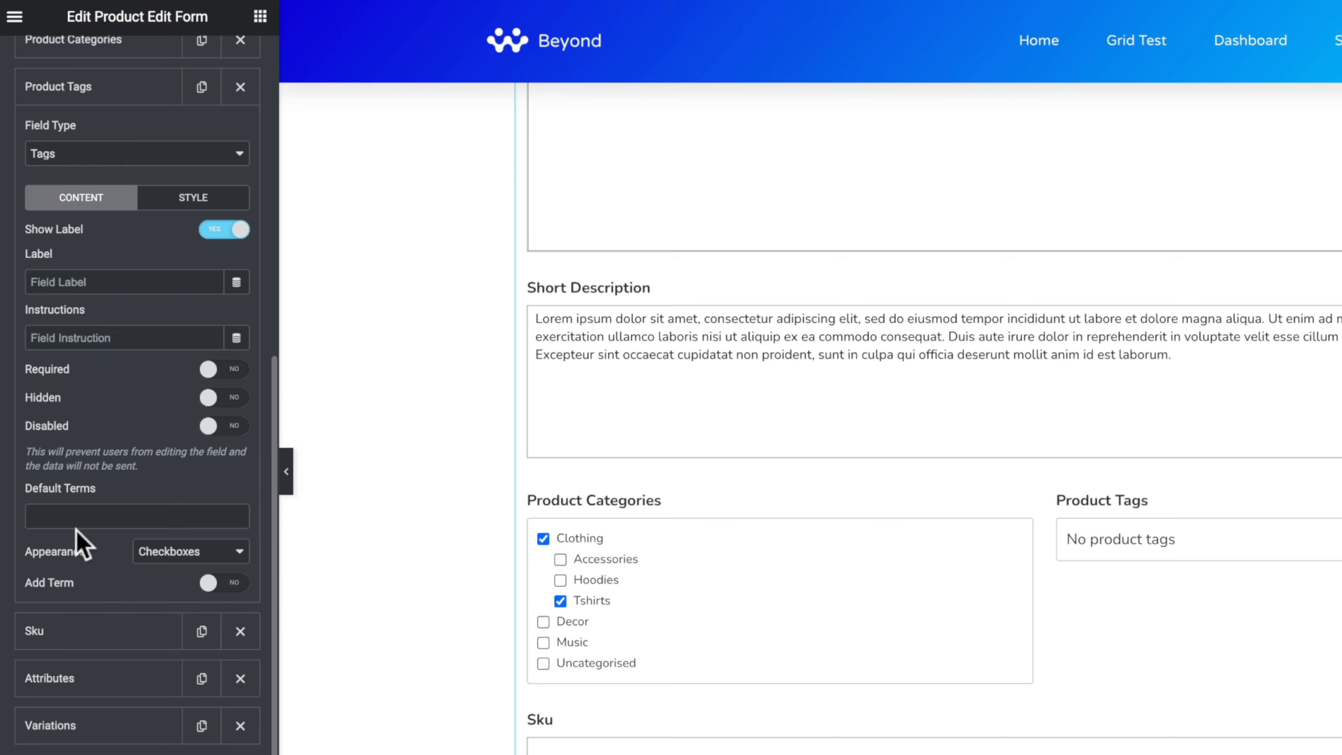
Try the Multi Select and Select appearances for the Product Tags field
{"action": "left_click", "coordinate": [174, 553]}
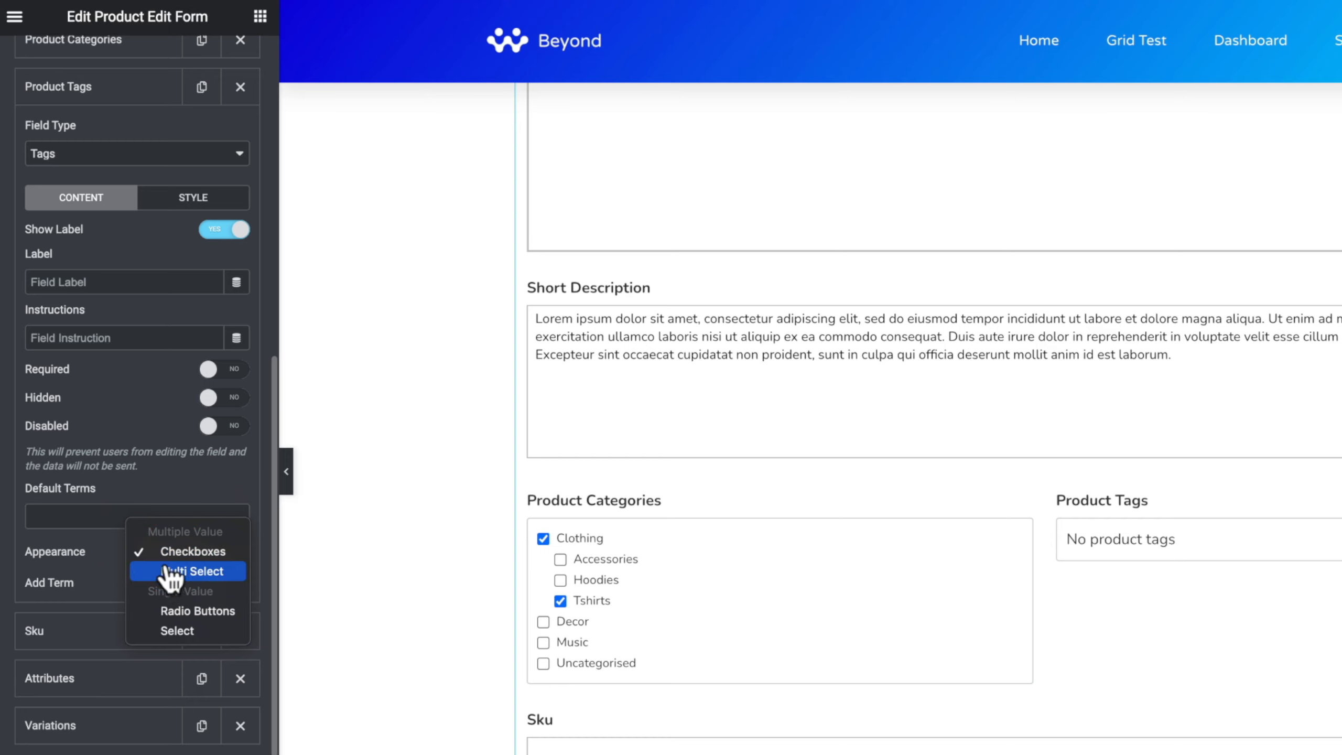
{"action": "left_click", "coordinate": [178, 572]}
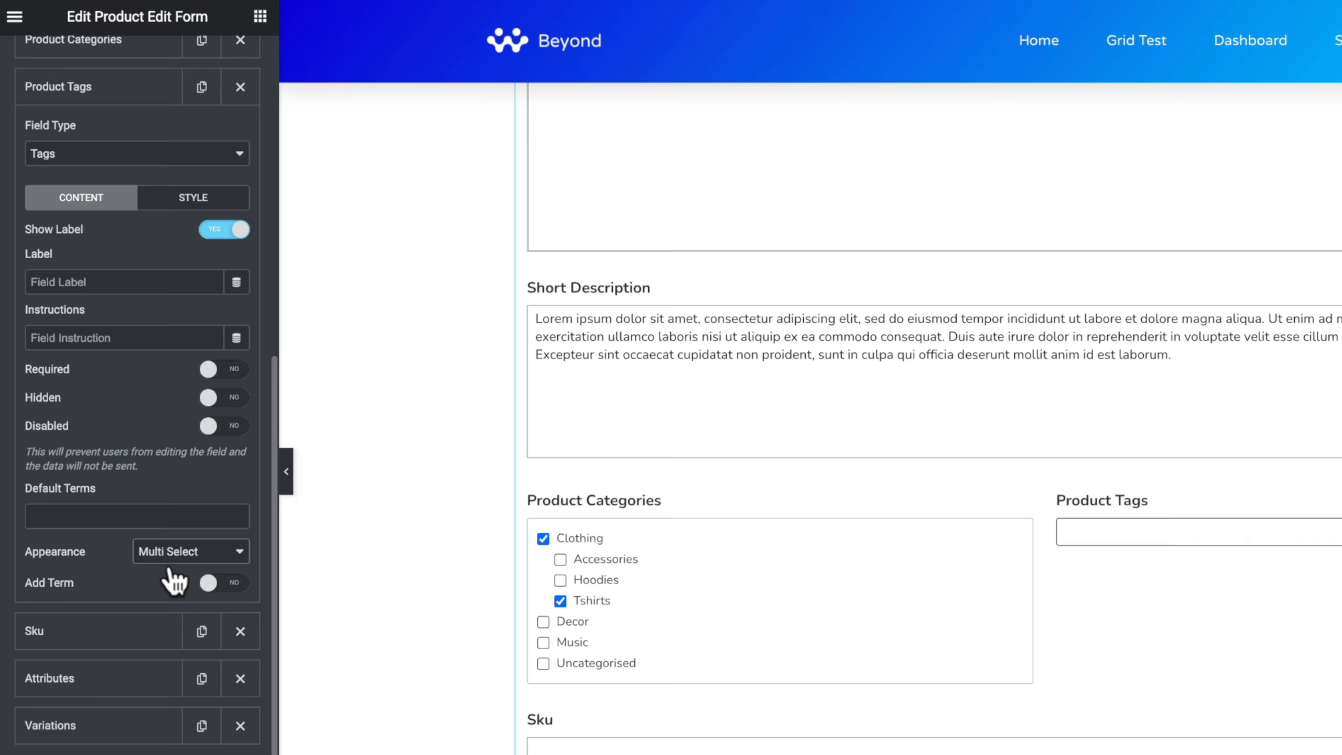
{"action": "left_click", "coordinate": [177, 552]}
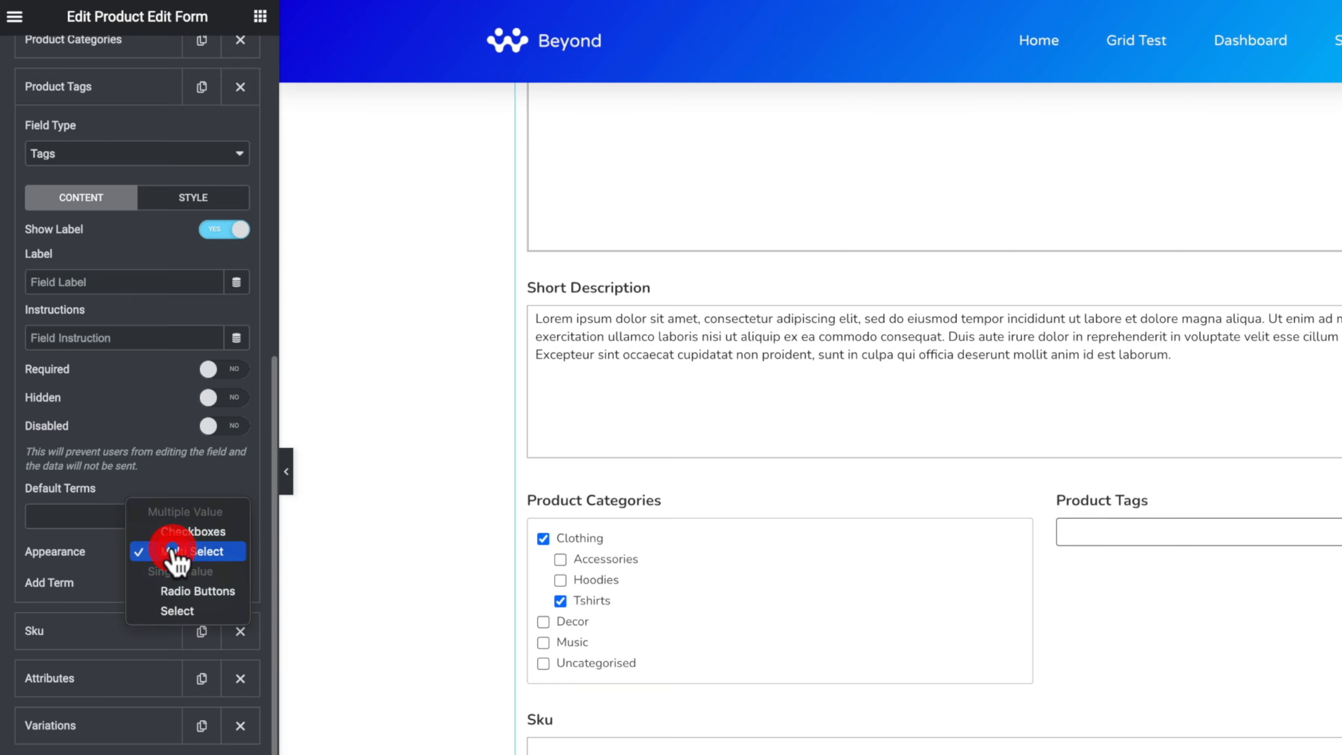
{"action": "left_click", "coordinate": [167, 611]}
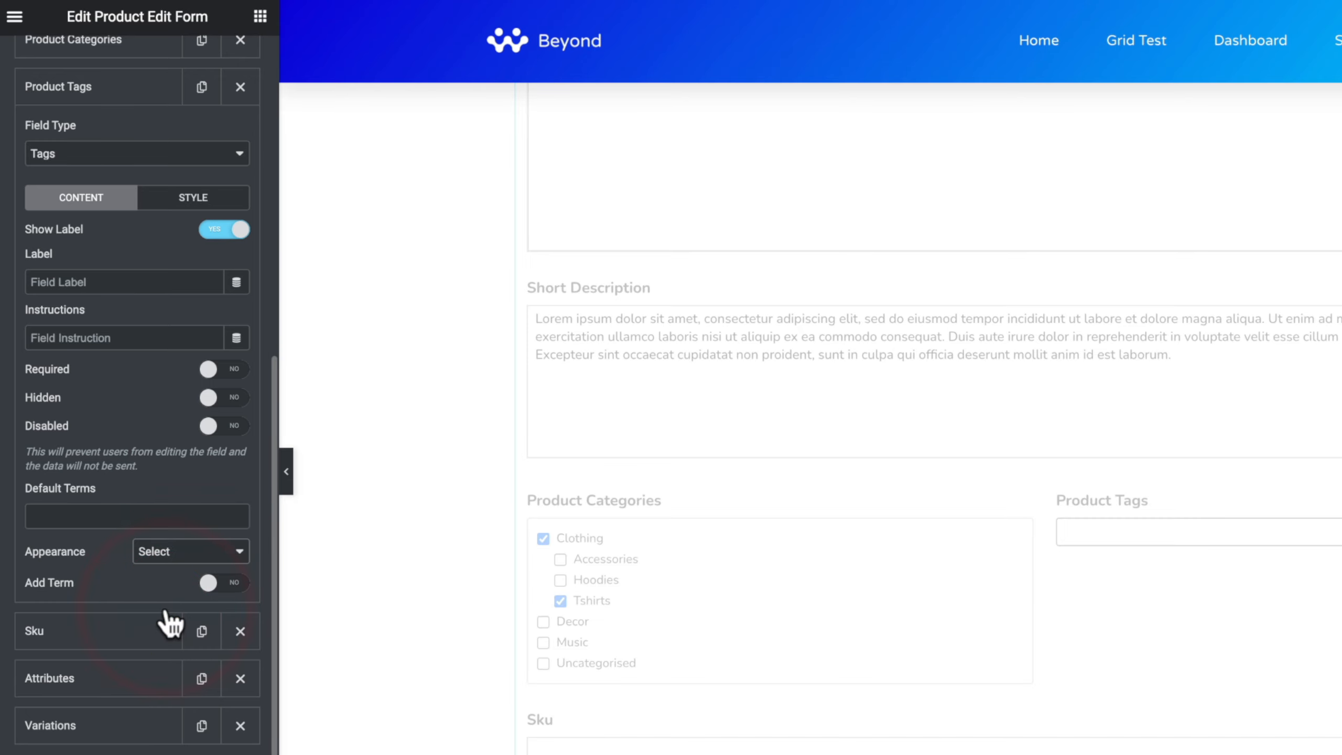
Set the Product Tags field's appearance to Radio Buttons and enable Add Term
{"action": "left_click", "coordinate": [214, 552]}
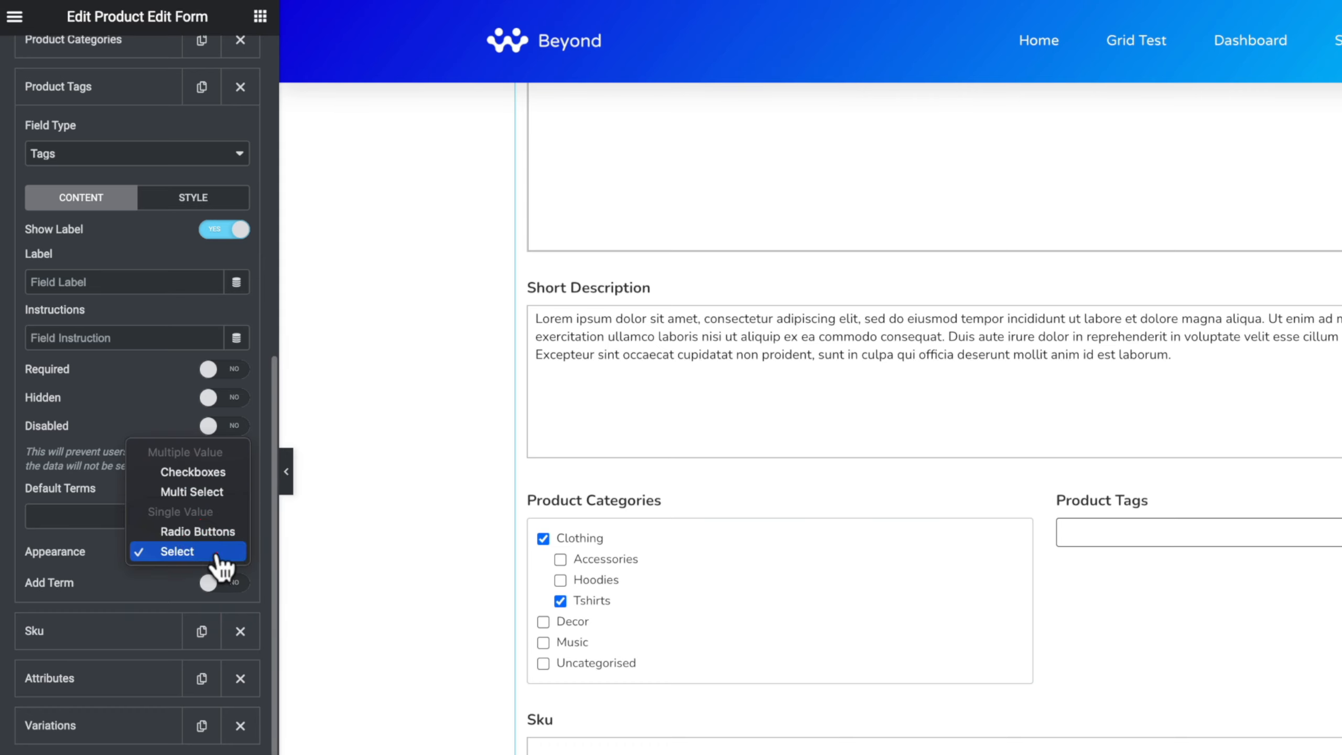
{"action": "left_click", "coordinate": [192, 532]}
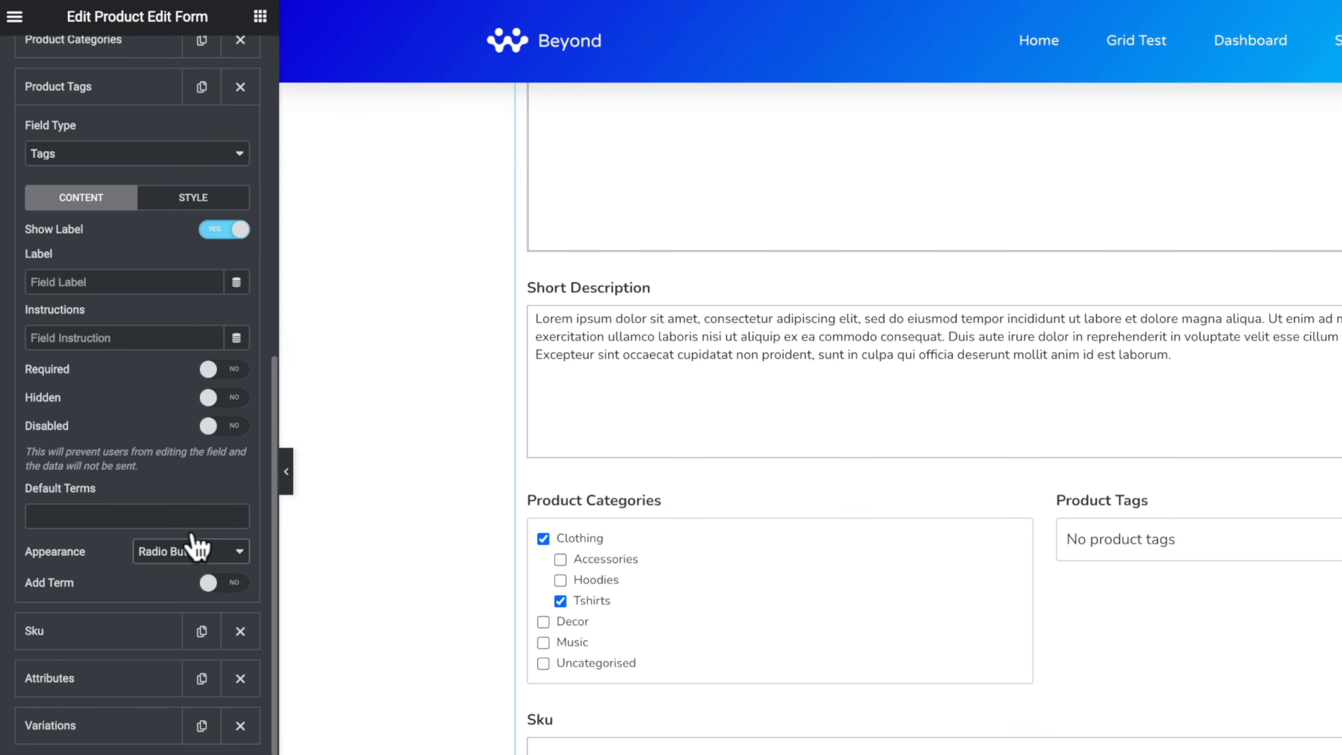
{"action": "left_click", "coordinate": [233, 585]}
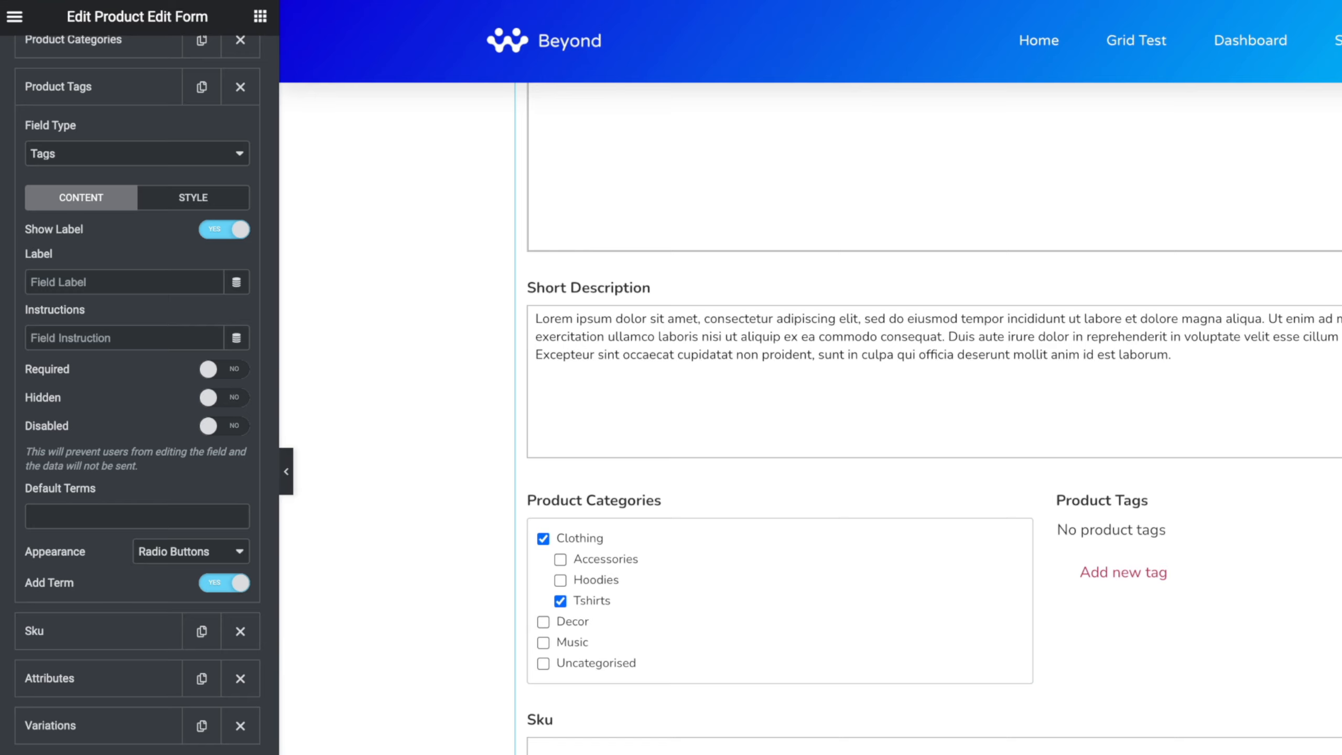
{"action": "scroll", "coordinate": [137, 371], "scroll_direction": "down", "scroll_amount": 5}
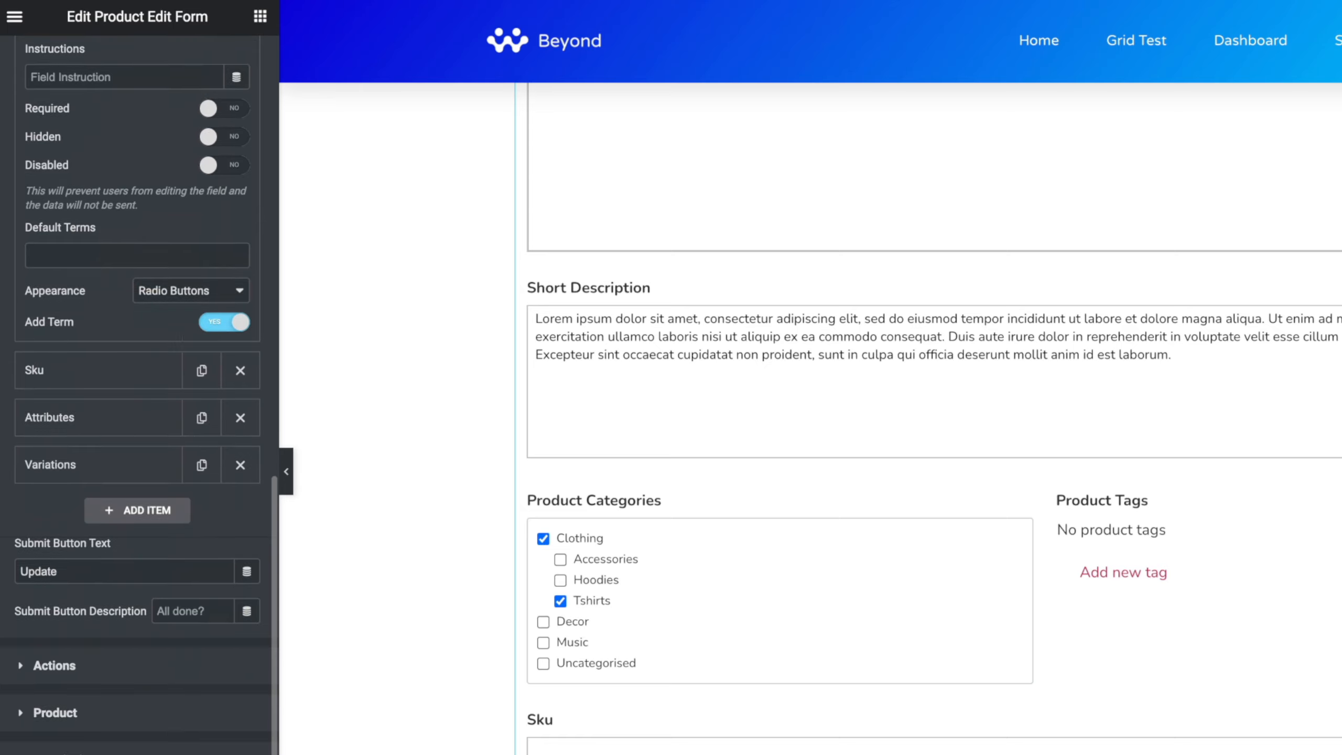
Review the variation fields, the update button and the Submit Button Text setting of the product edit form
{"action": "scroll", "coordinate": [811, 418], "scroll_direction": "down", "scroll_amount": 15}
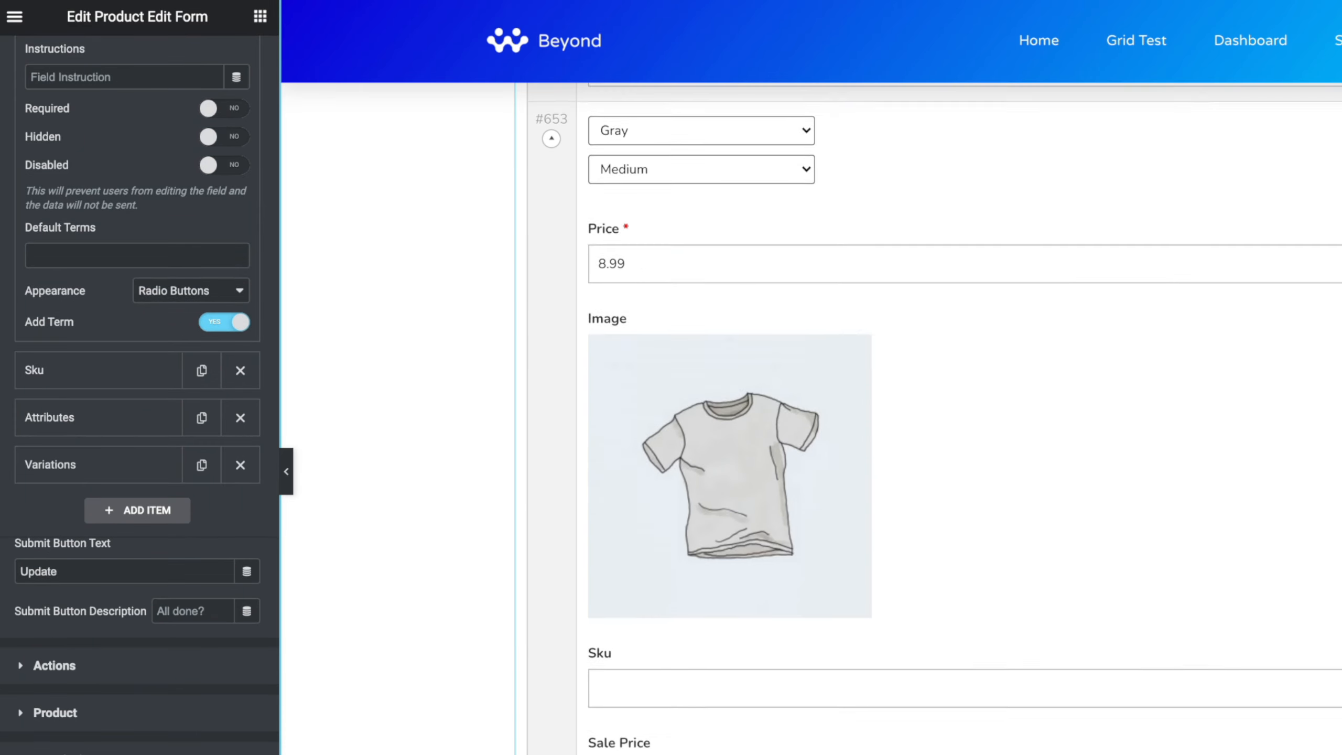
{"action": "scroll", "coordinate": [771, 697], "scroll_direction": "down", "scroll_amount": 8}
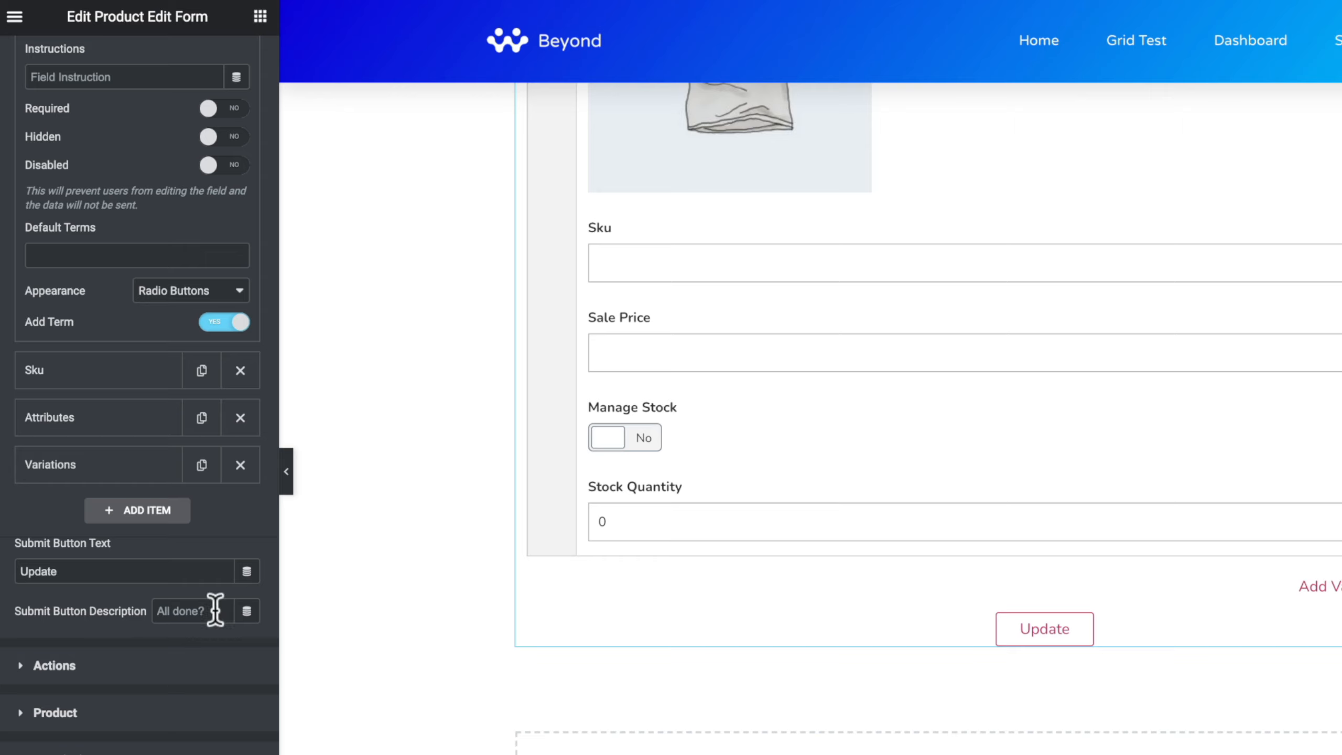
{"action": "left_click_drag", "start_coordinate": [106, 569], "coordinate": [25, 570]}
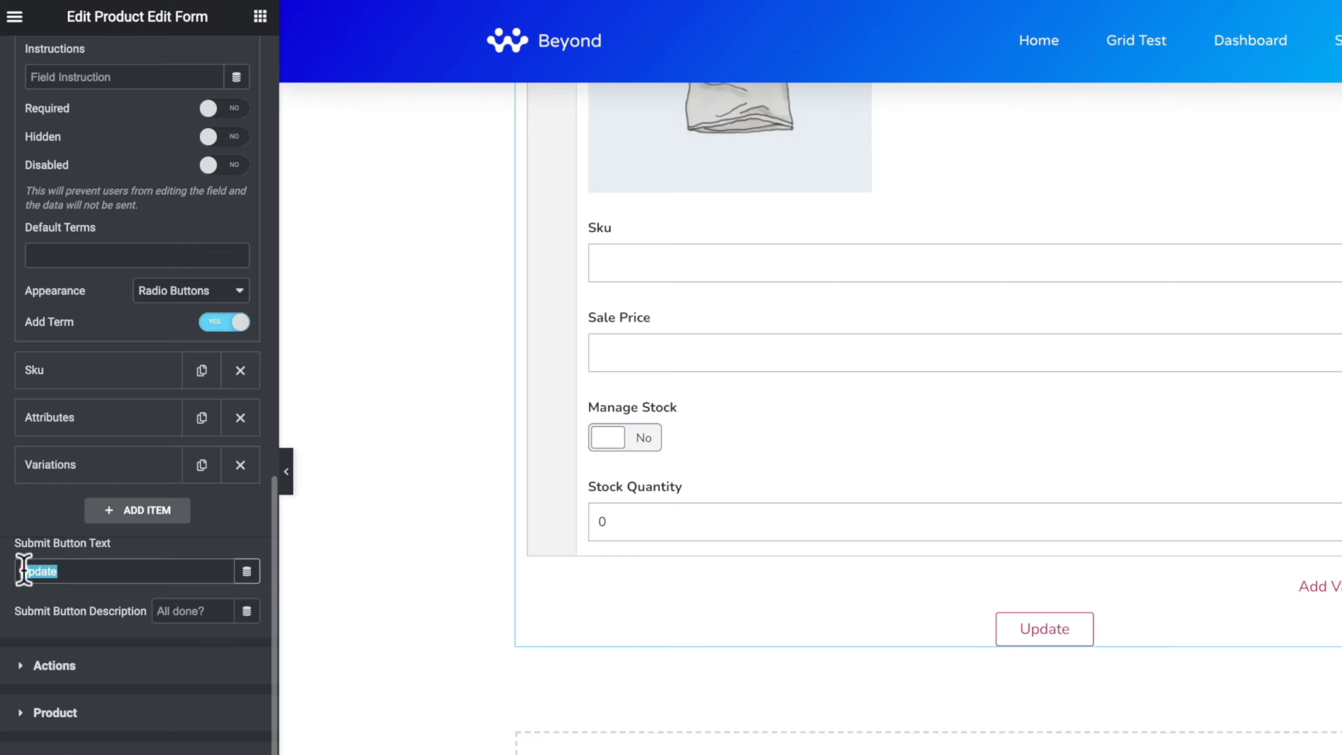
{"action": "left_click", "coordinate": [119, 569]}
Clear the Form Title of the product edit form
{"action": "scroll", "coordinate": [119, 569], "scroll_direction": "up", "scroll_amount": 10}
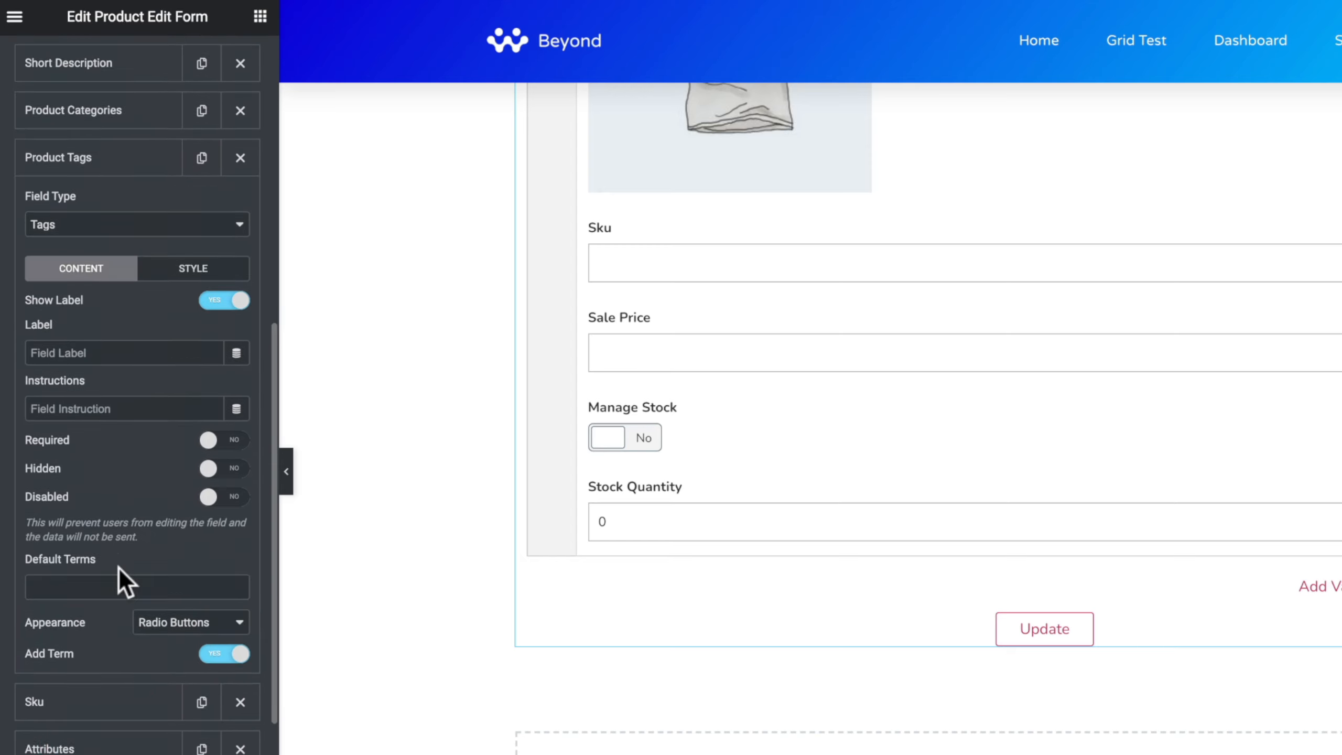
{"action": "scroll", "coordinate": [828, 290], "scroll_direction": "up", "scroll_amount": 20}
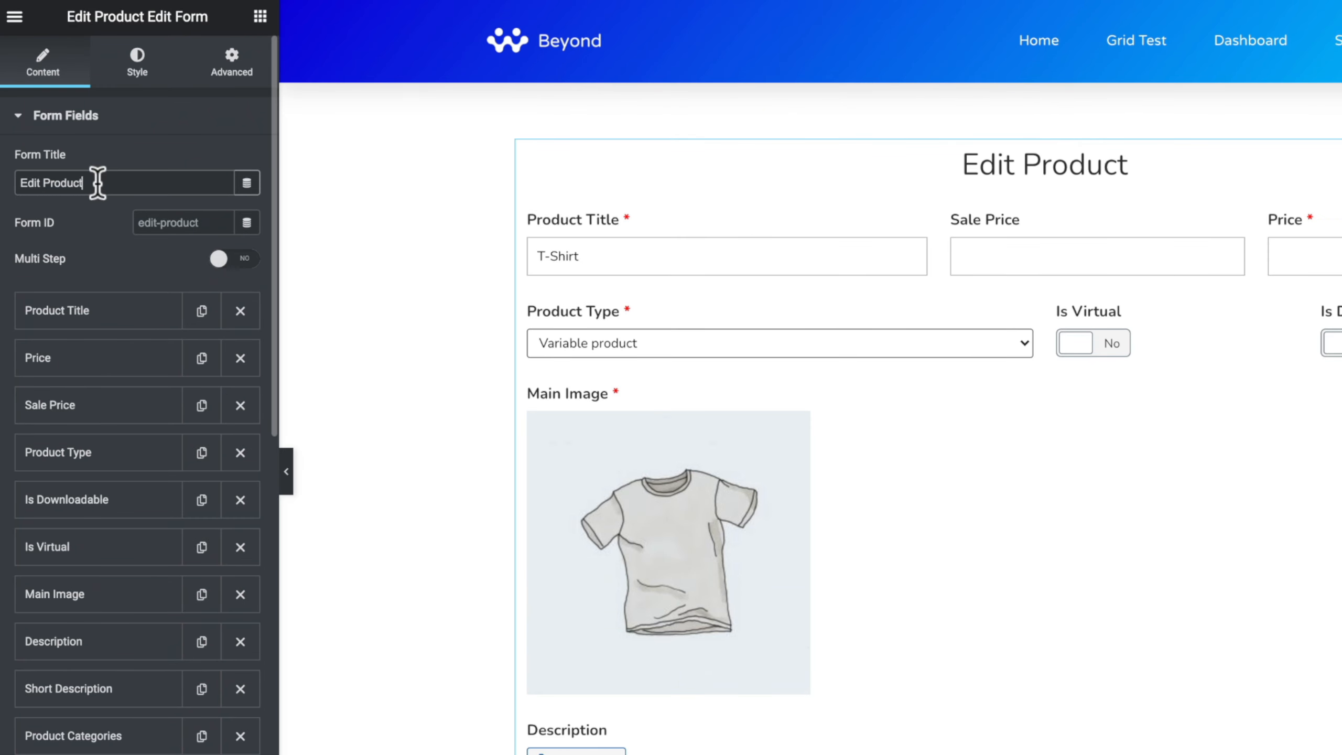
{"action": "left_click_drag", "start_coordinate": [98, 182], "coordinate": [24, 182]}
{"action": "key", "text": "BackSpace"}
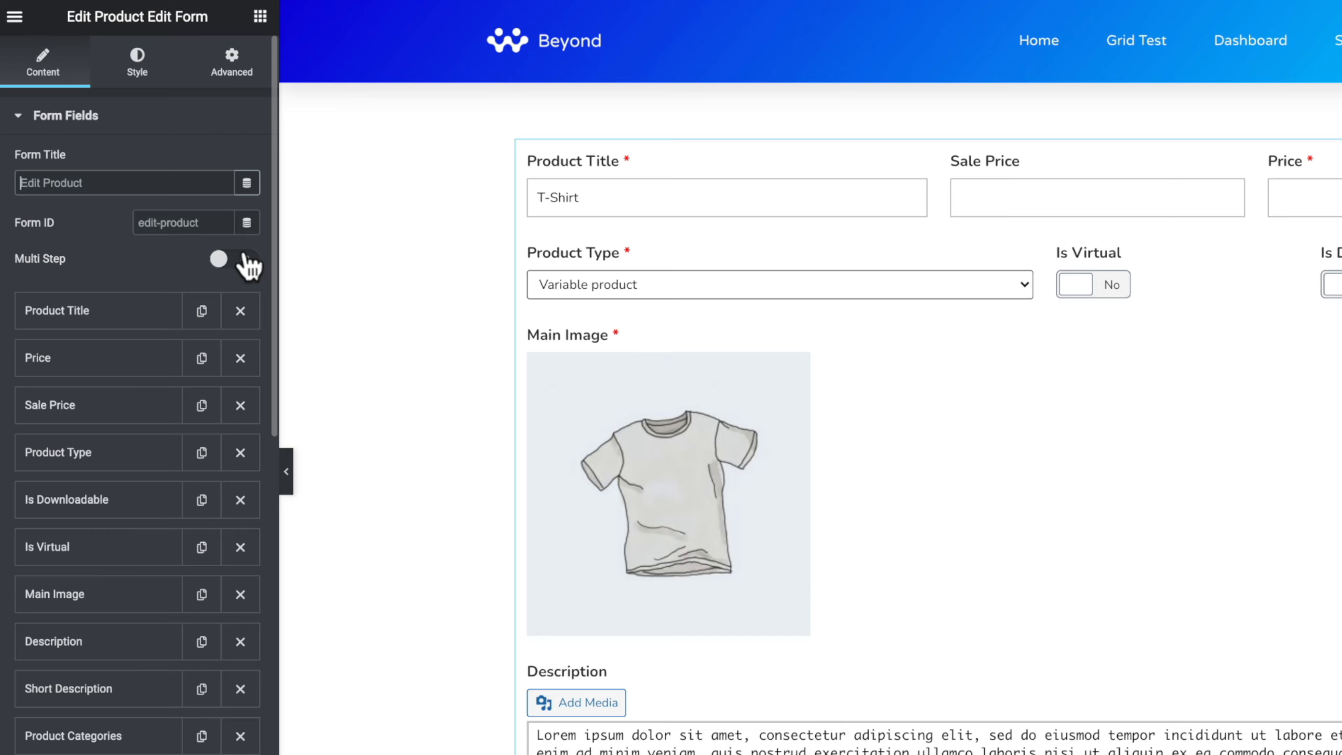
Try adding Emails as a submit action in the form's Actions settings, and remove it
{"action": "scroll", "coordinate": [243, 256], "scroll_direction": "down", "scroll_amount": 6}
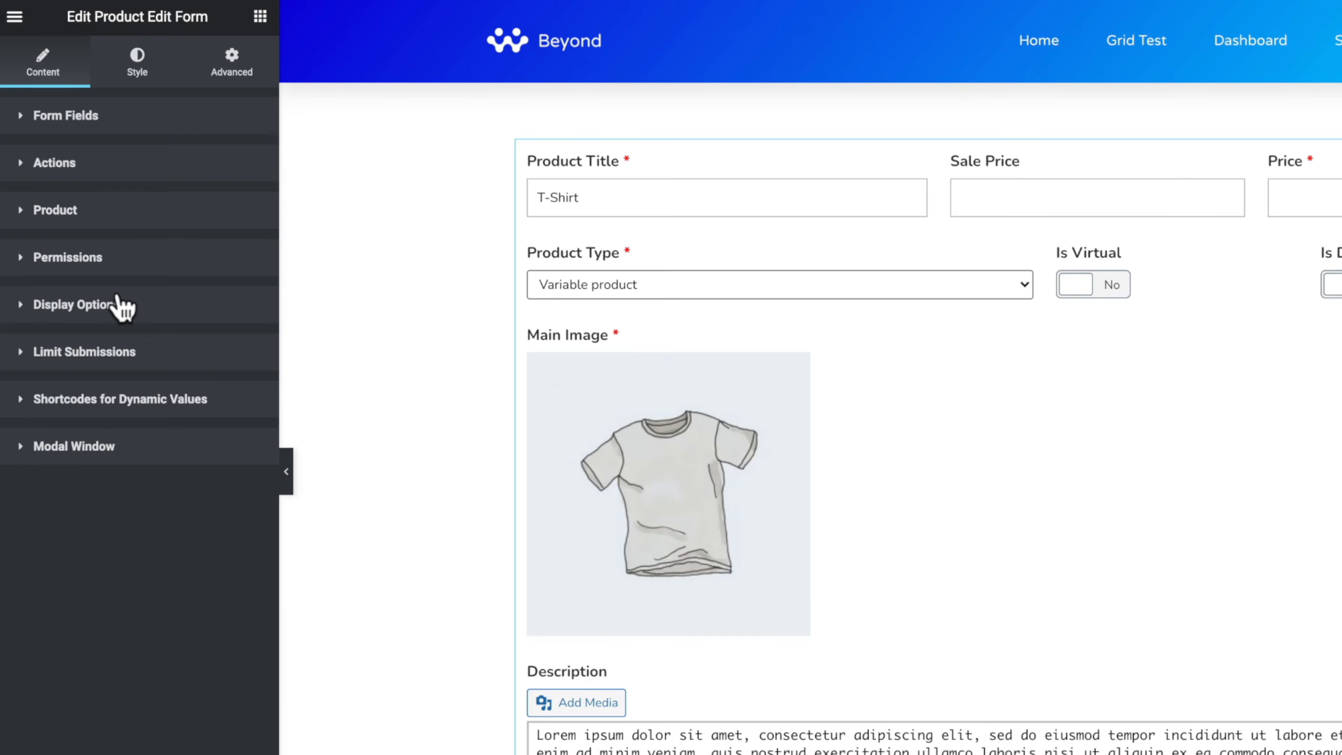
{"action": "left_click", "coordinate": [58, 163]}
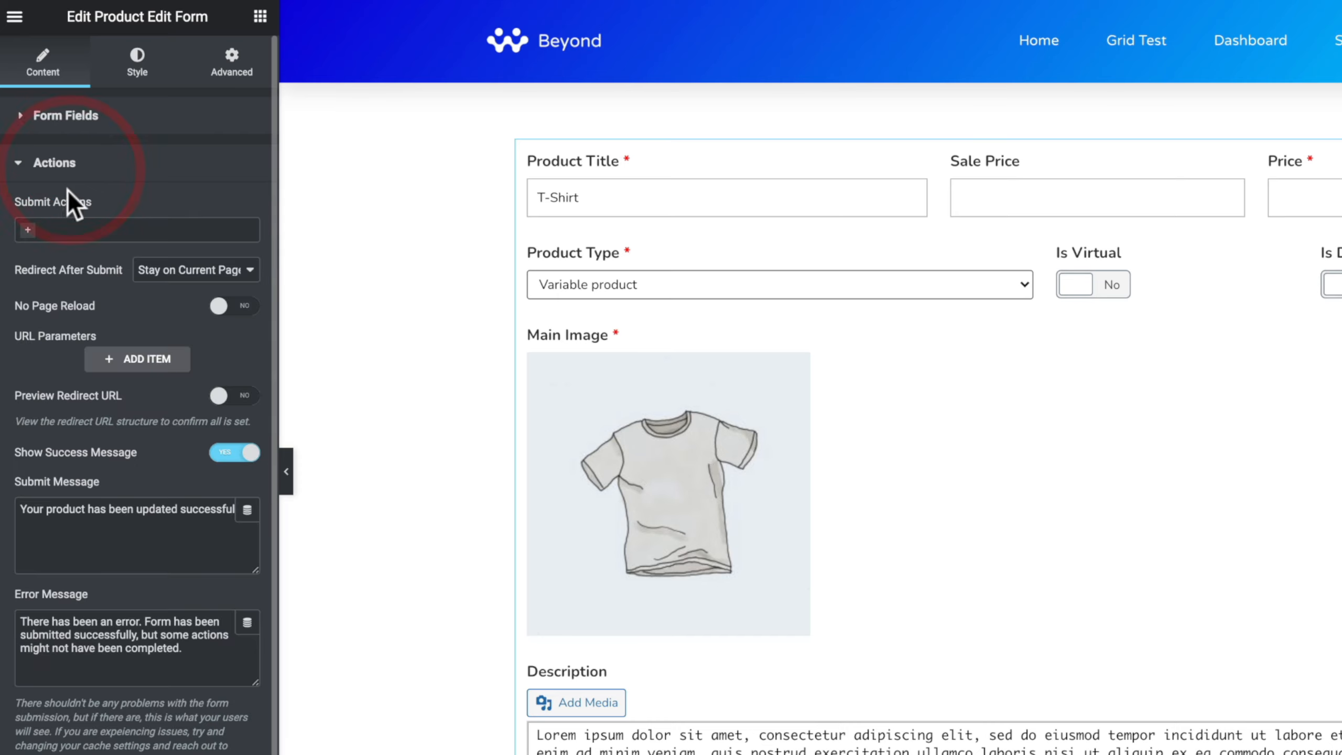
{"action": "left_click", "coordinate": [29, 231]}
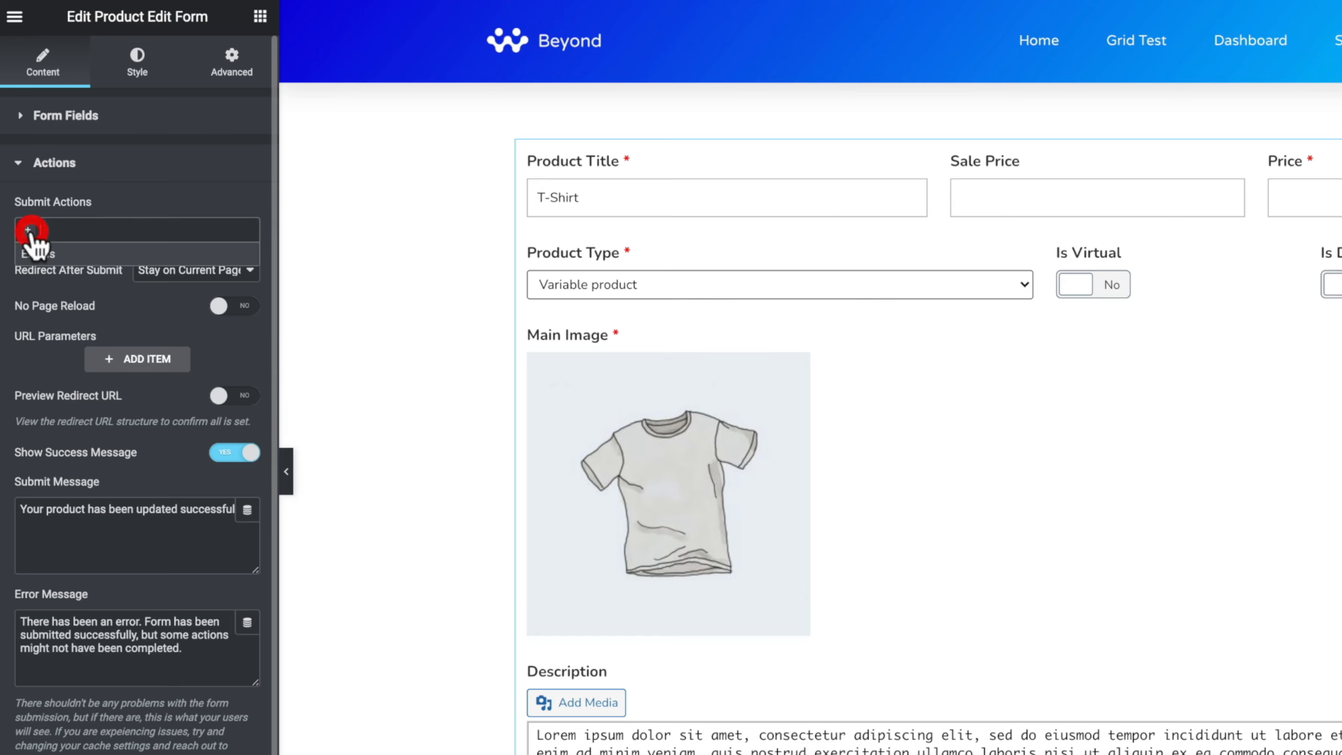
{"action": "left_click", "coordinate": [37, 253]}
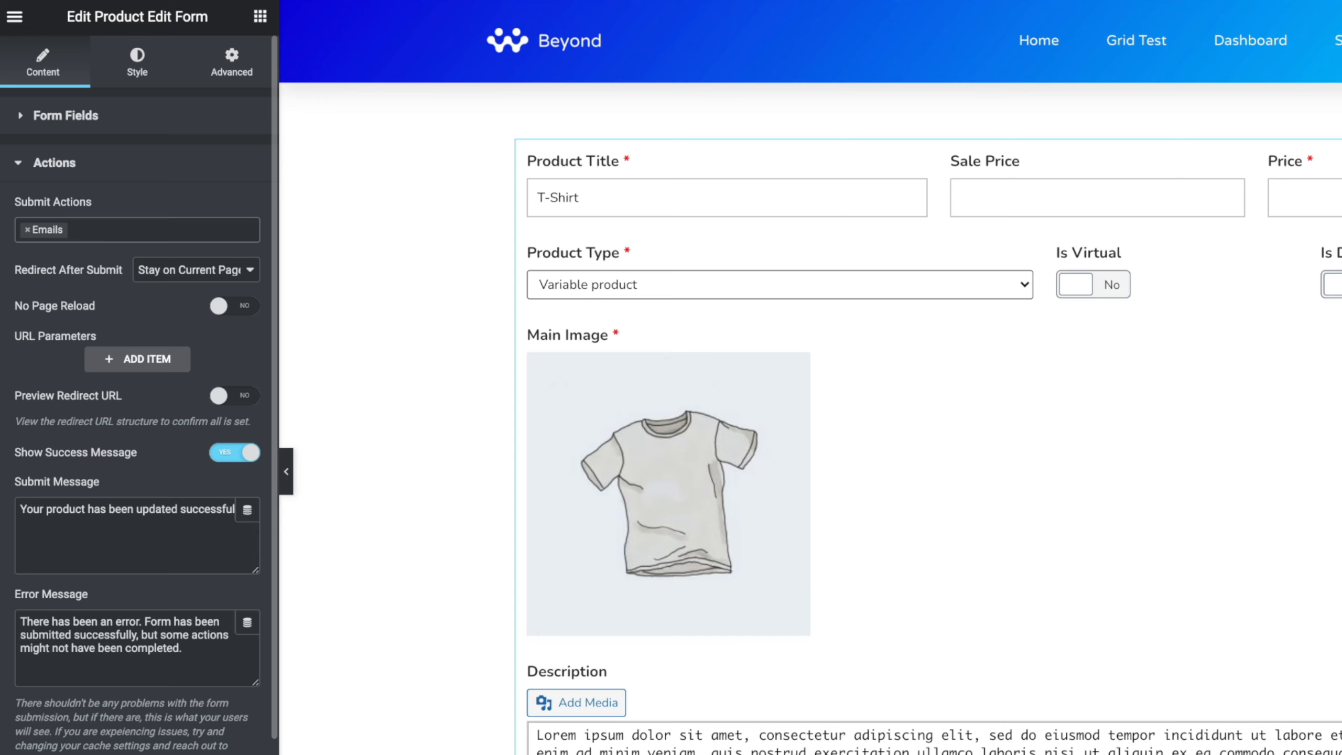
{"action": "left_click", "coordinate": [26, 231]}
{"action": "left_click", "coordinate": [176, 202]}
Review the Redirect After Submit options and the message settings, and collapse the Actions settings
{"action": "left_click", "coordinate": [181, 272]}
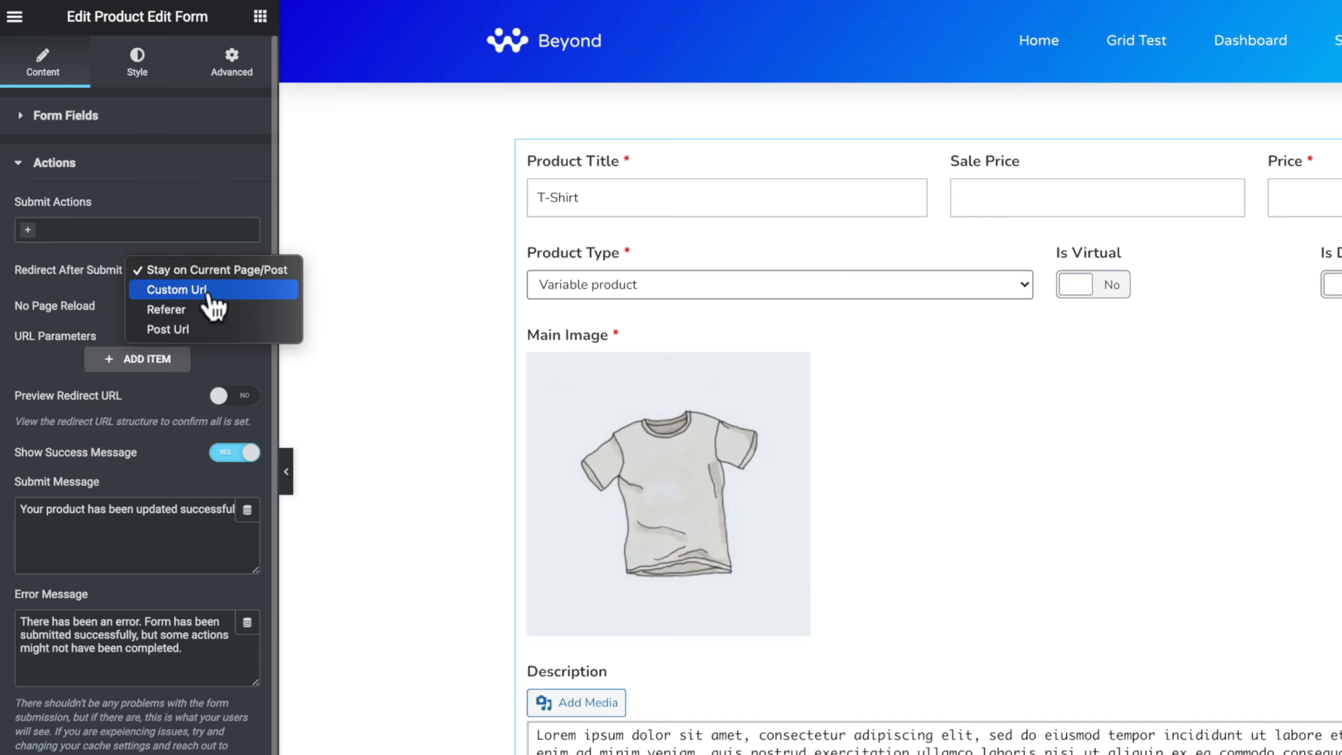
{"action": "left_click", "coordinate": [72, 275]}
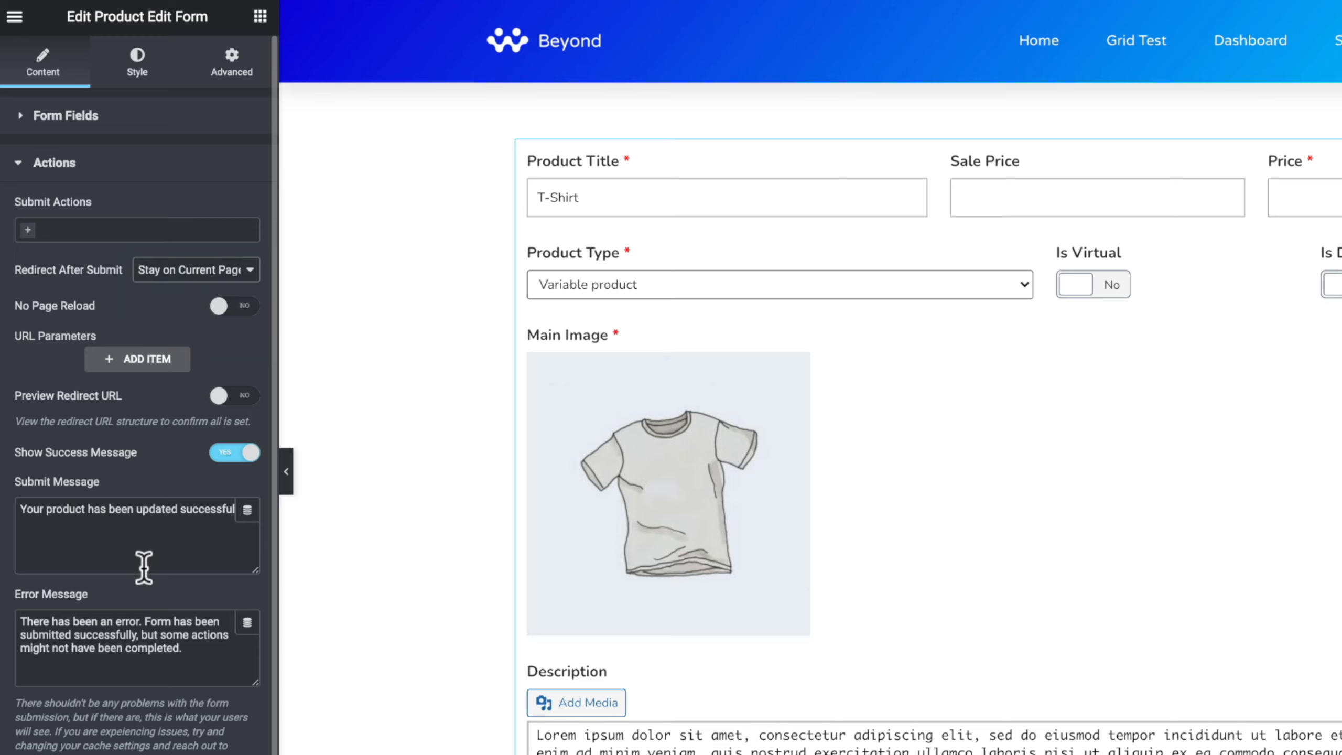
{"action": "left_click", "coordinate": [62, 165]}
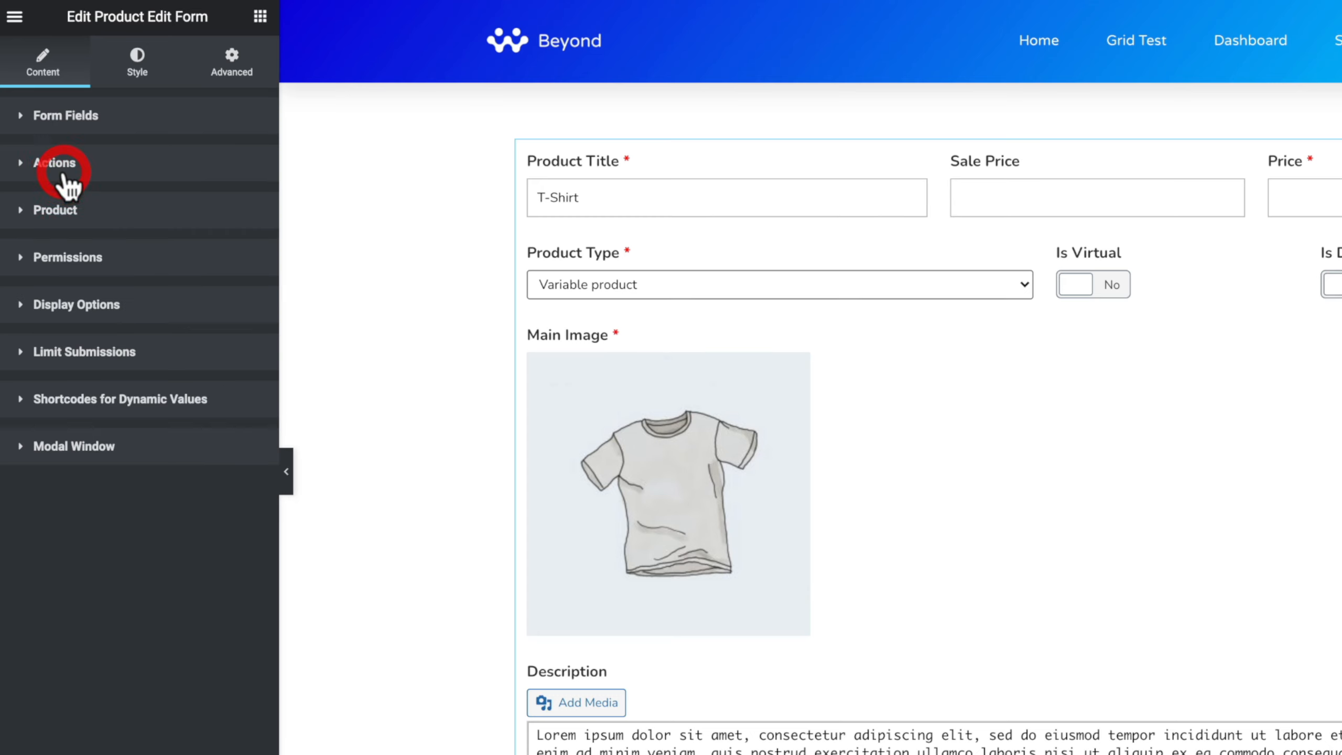
Check the Product Status options in the form's Product settings without choosing one, and save the Edit Product page
{"action": "left_click", "coordinate": [77, 214]}
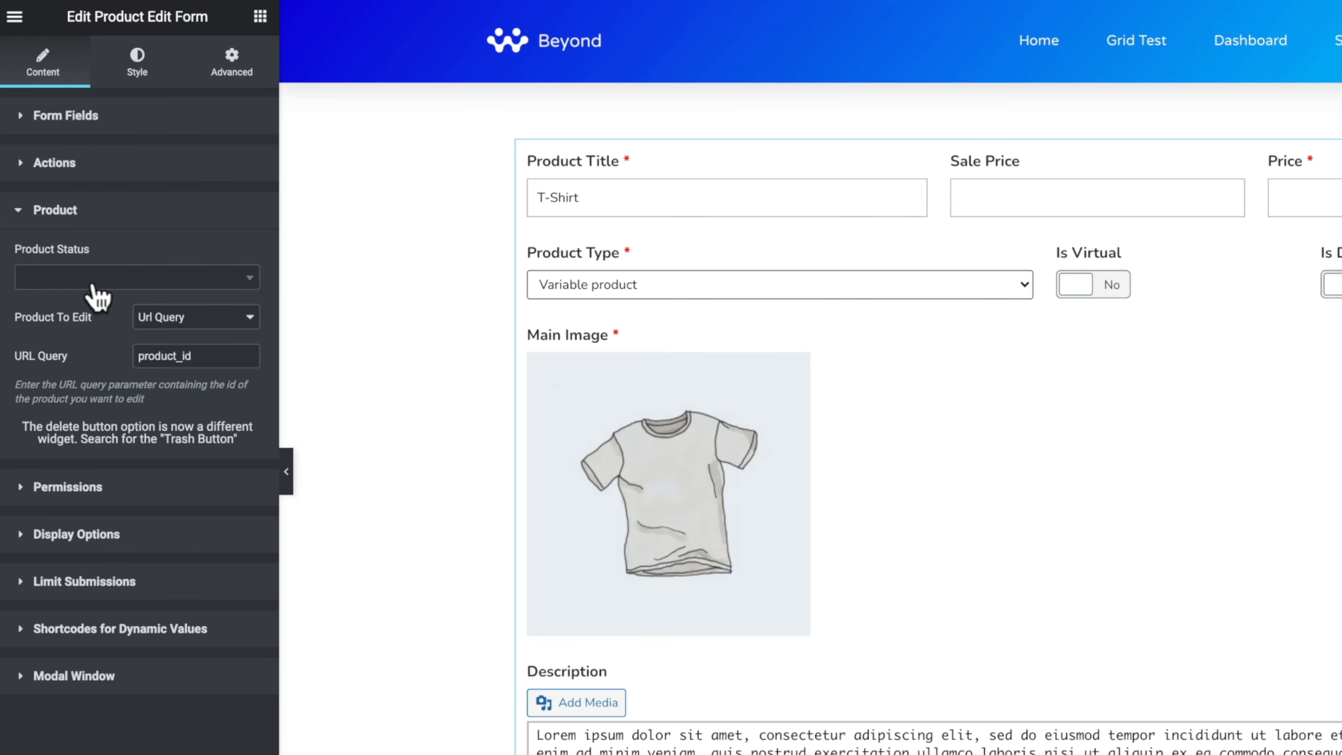
{"action": "left_click", "coordinate": [60, 279]}
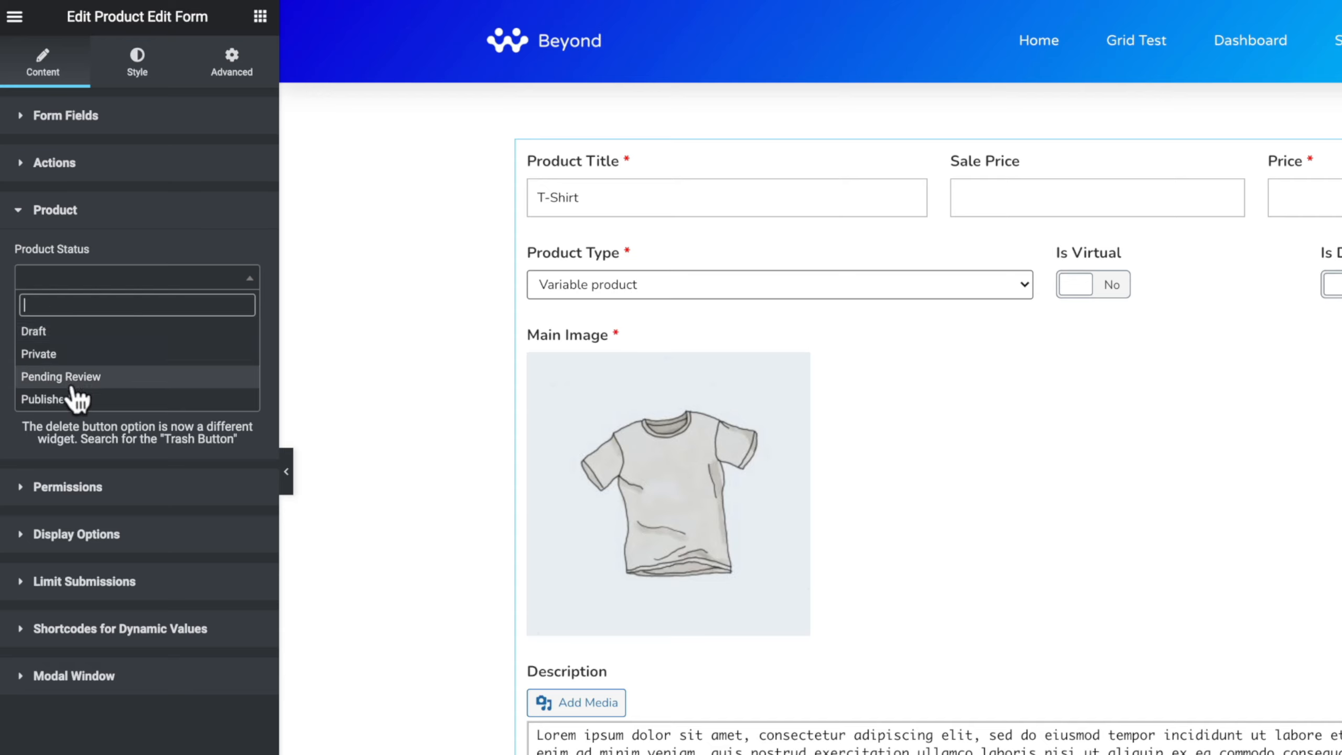
{"action": "left_click", "coordinate": [81, 304]}
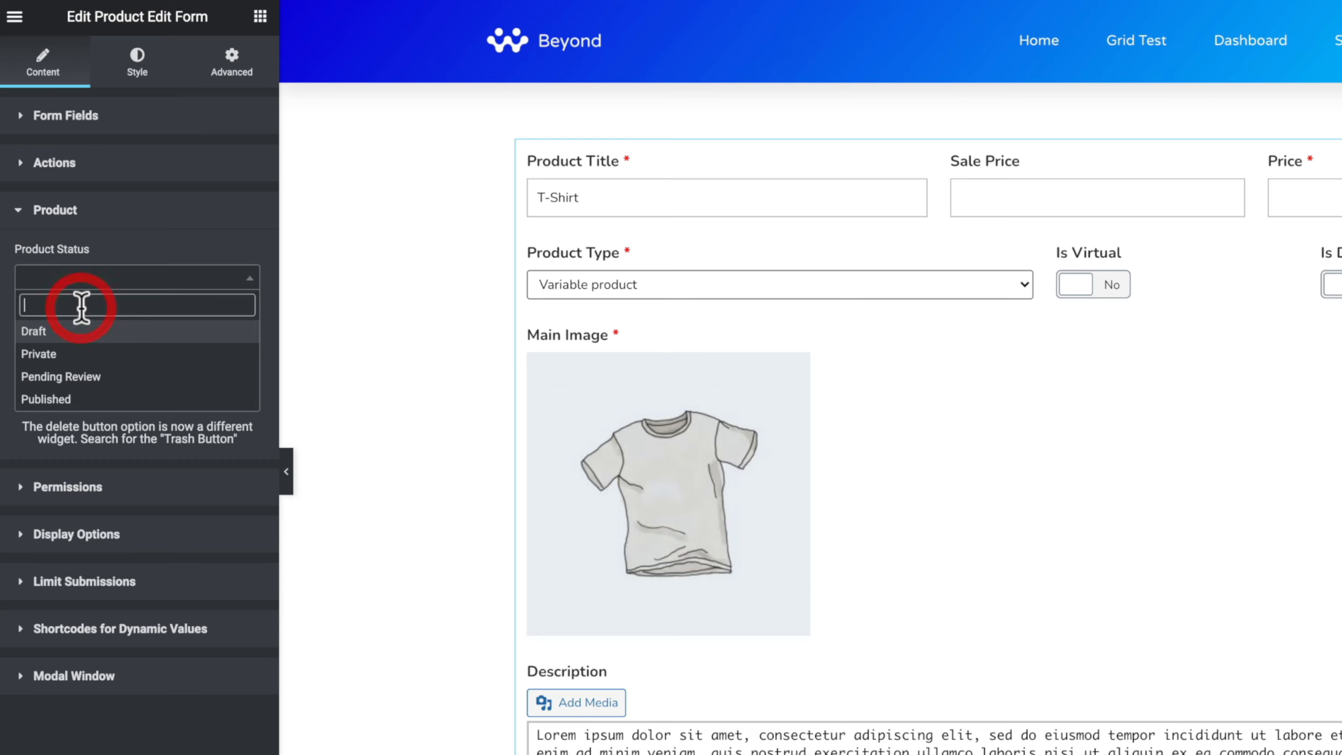
{"action": "key", "text": "Escape"}
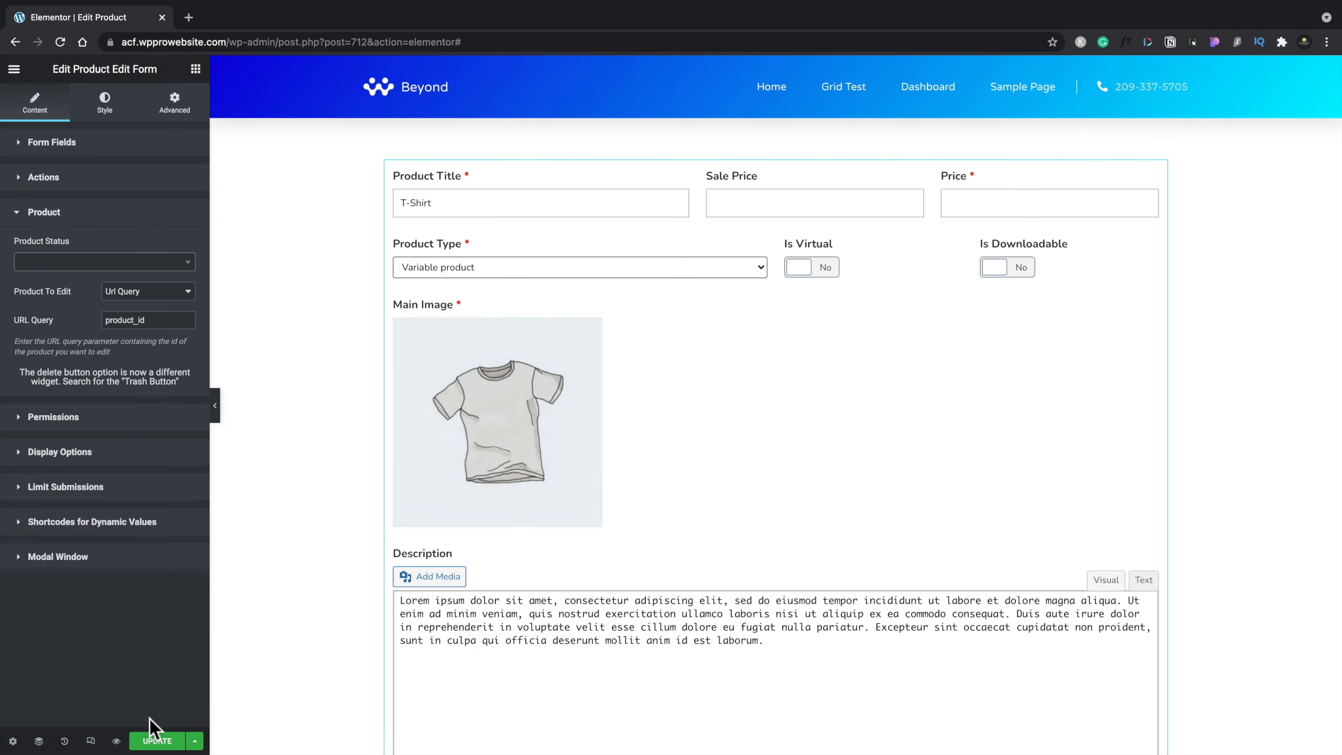
{"action": "left_click", "coordinate": [156, 741]}
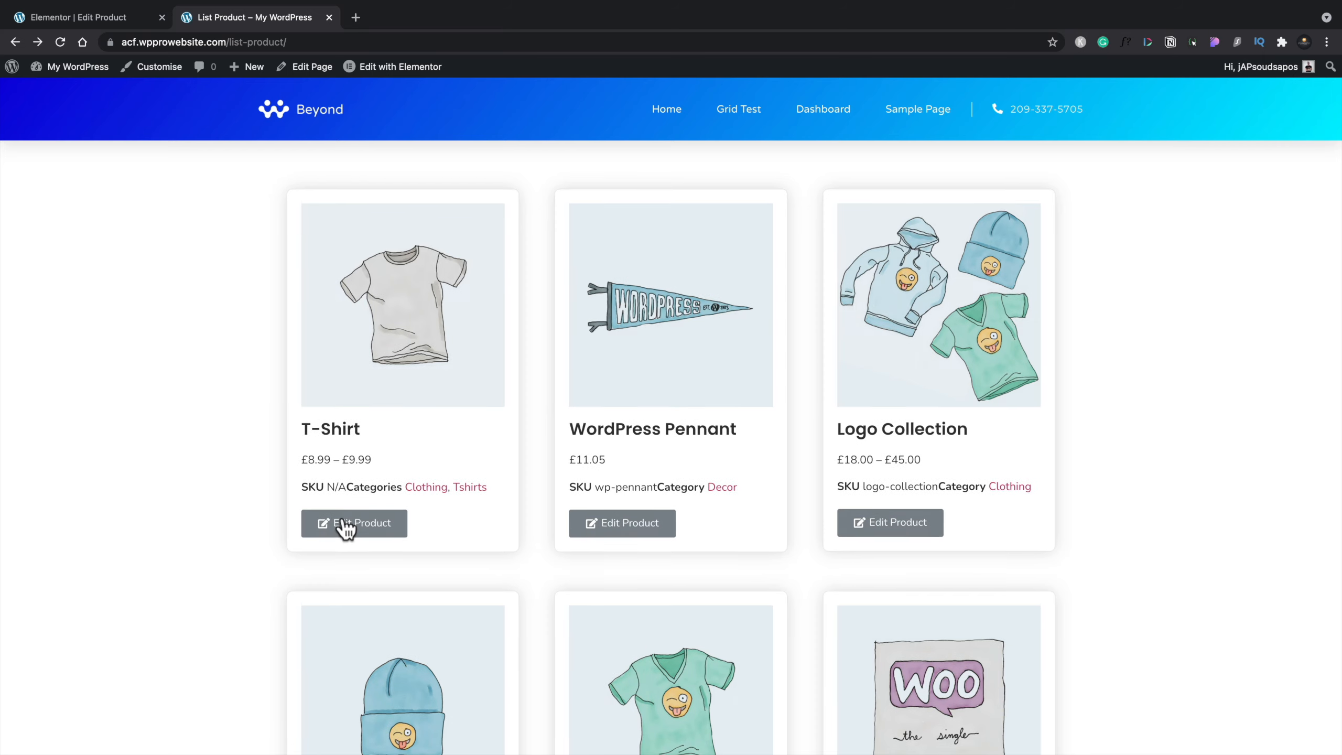
Open the Beanie with Logo product for editing from the product list page and review its form fields through the attributes
{"action": "scroll", "coordinate": [346, 527], "scroll_direction": "down", "scroll_amount": 6}
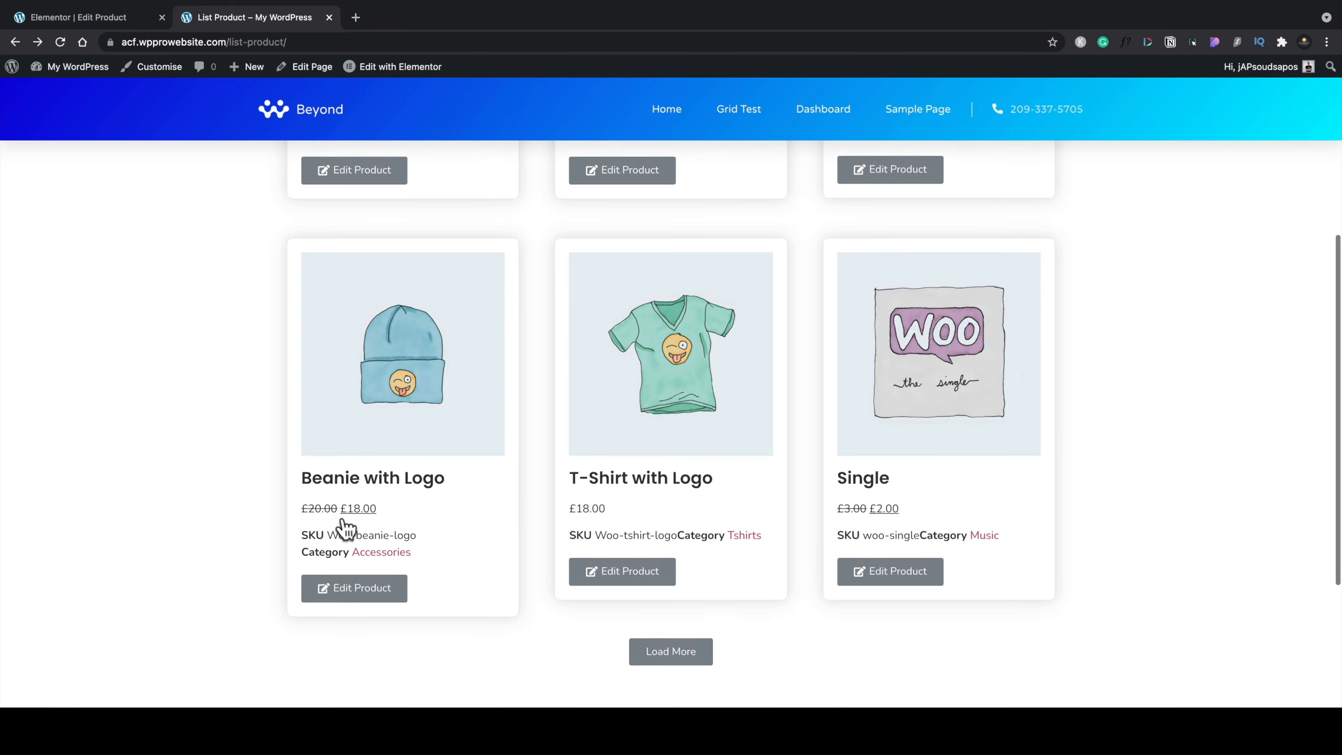
{"action": "left_click", "coordinate": [373, 600]}
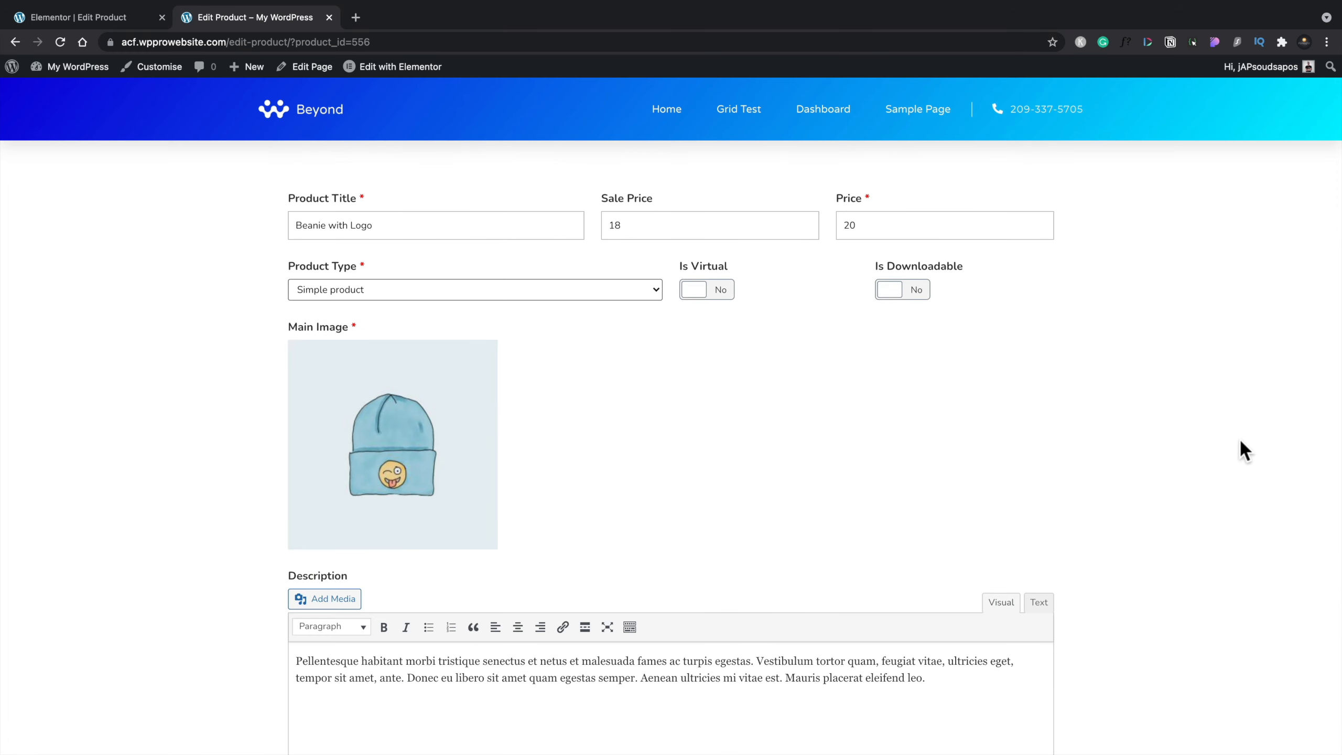
{"action": "scroll", "coordinate": [1026, 457], "scroll_direction": "down", "scroll_amount": 5}
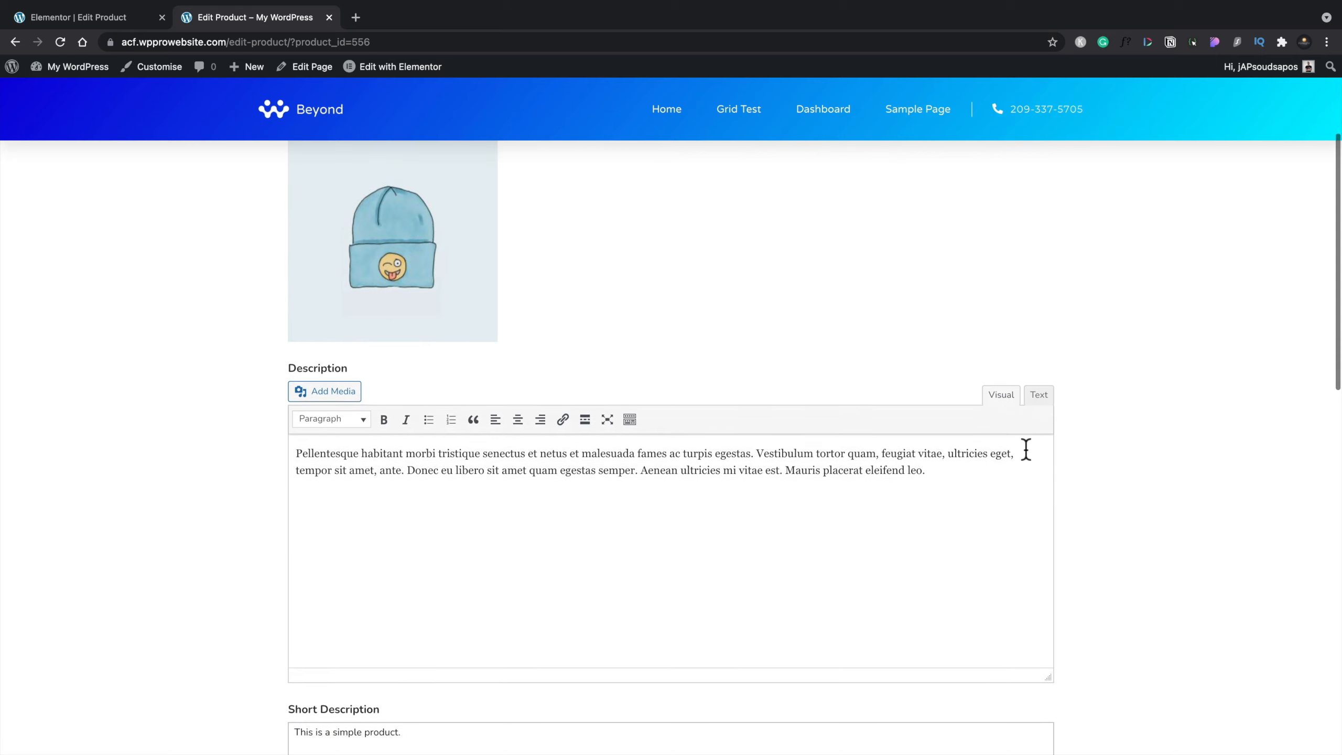
{"action": "scroll", "coordinate": [1026, 449], "scroll_direction": "down", "scroll_amount": 10}
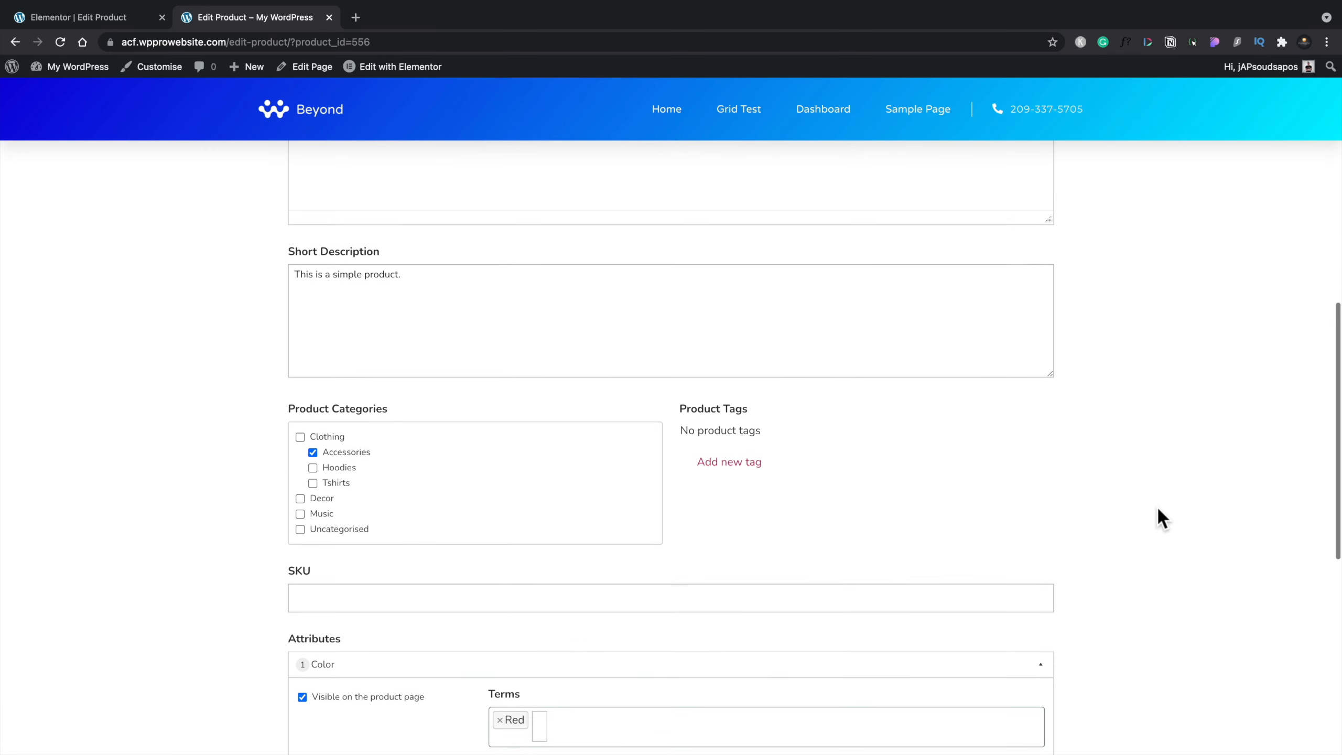
{"action": "scroll", "coordinate": [1156, 505], "scroll_direction": "down", "scroll_amount": 2}
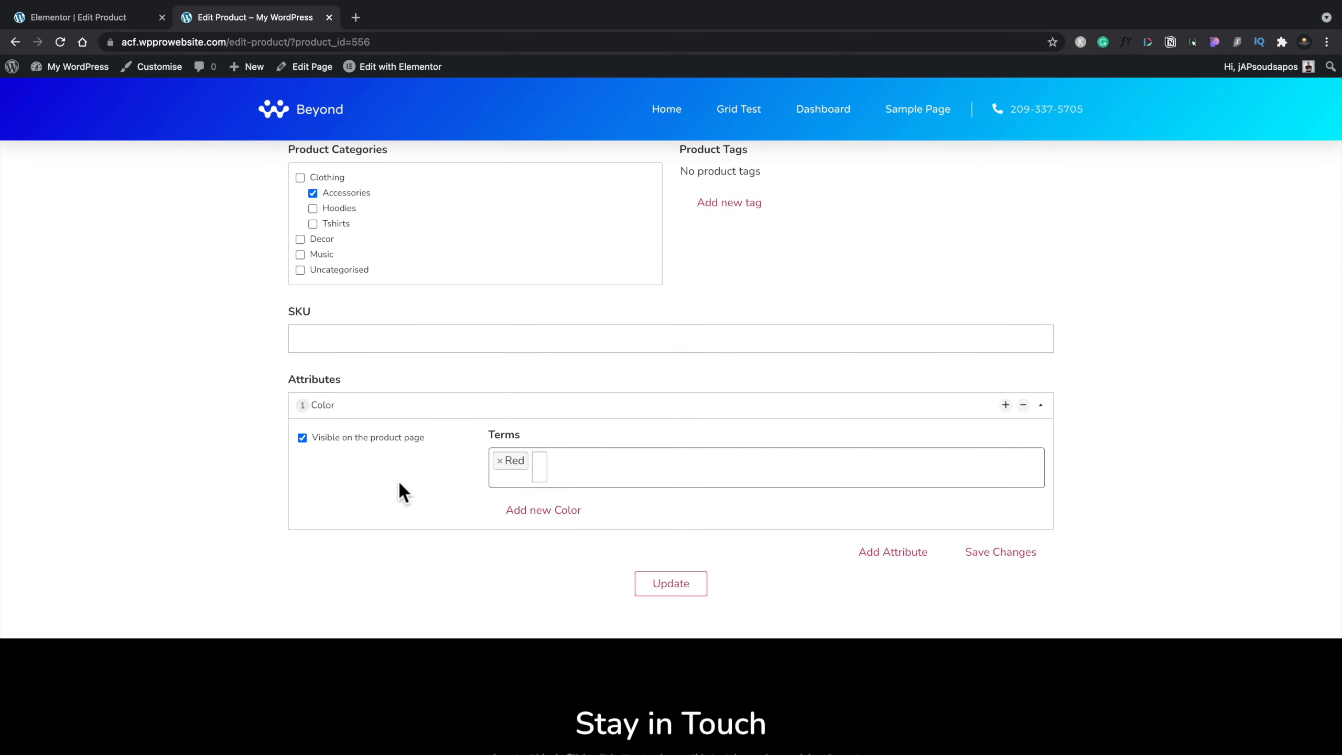
Return to the product list, open the T-Shirt product for editing and review its attributes and variations
{"action": "key", "text": "alt+Left"}
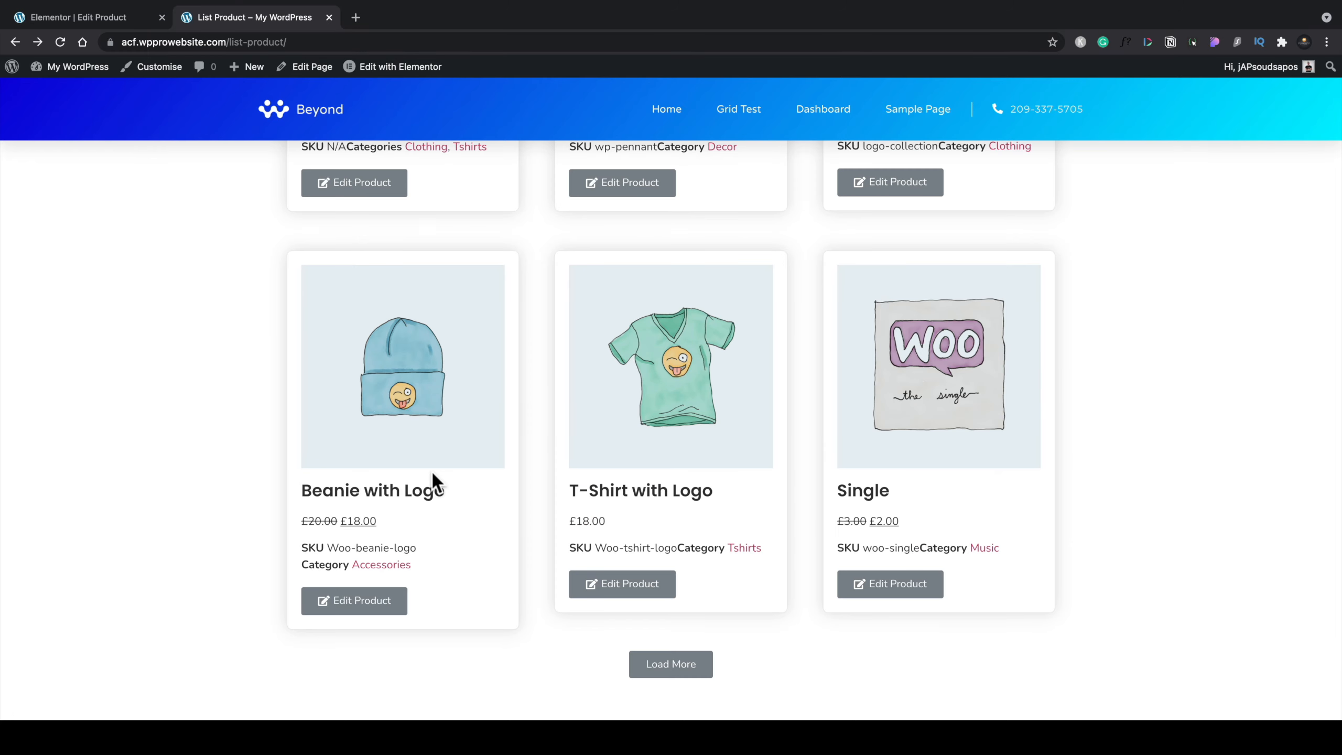
{"action": "scroll", "coordinate": [431, 469], "scroll_direction": "up", "scroll_amount": 6}
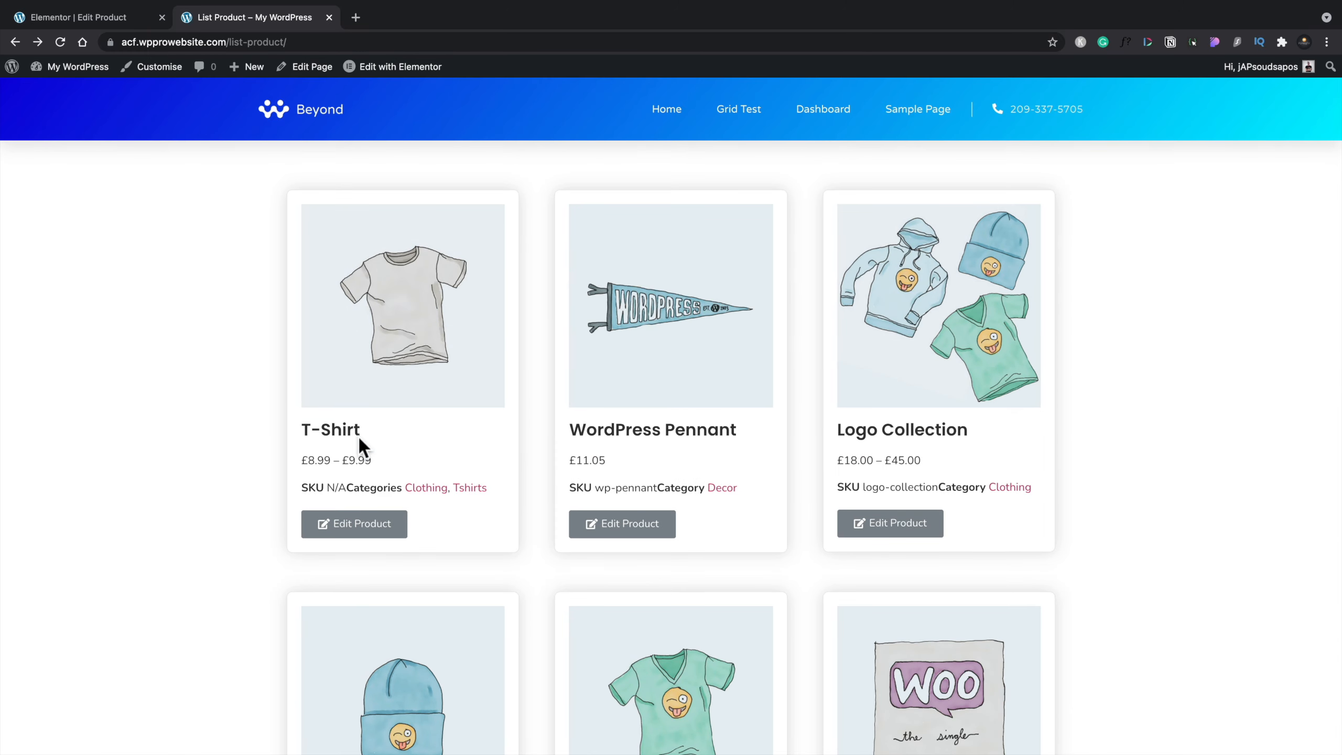
{"action": "left_click", "coordinate": [363, 526]}
{"action": "scroll", "coordinate": [363, 530], "scroll_direction": "down", "scroll_amount": 3}
{"action": "scroll", "coordinate": [363, 530], "scroll_direction": "down", "scroll_amount": 10}
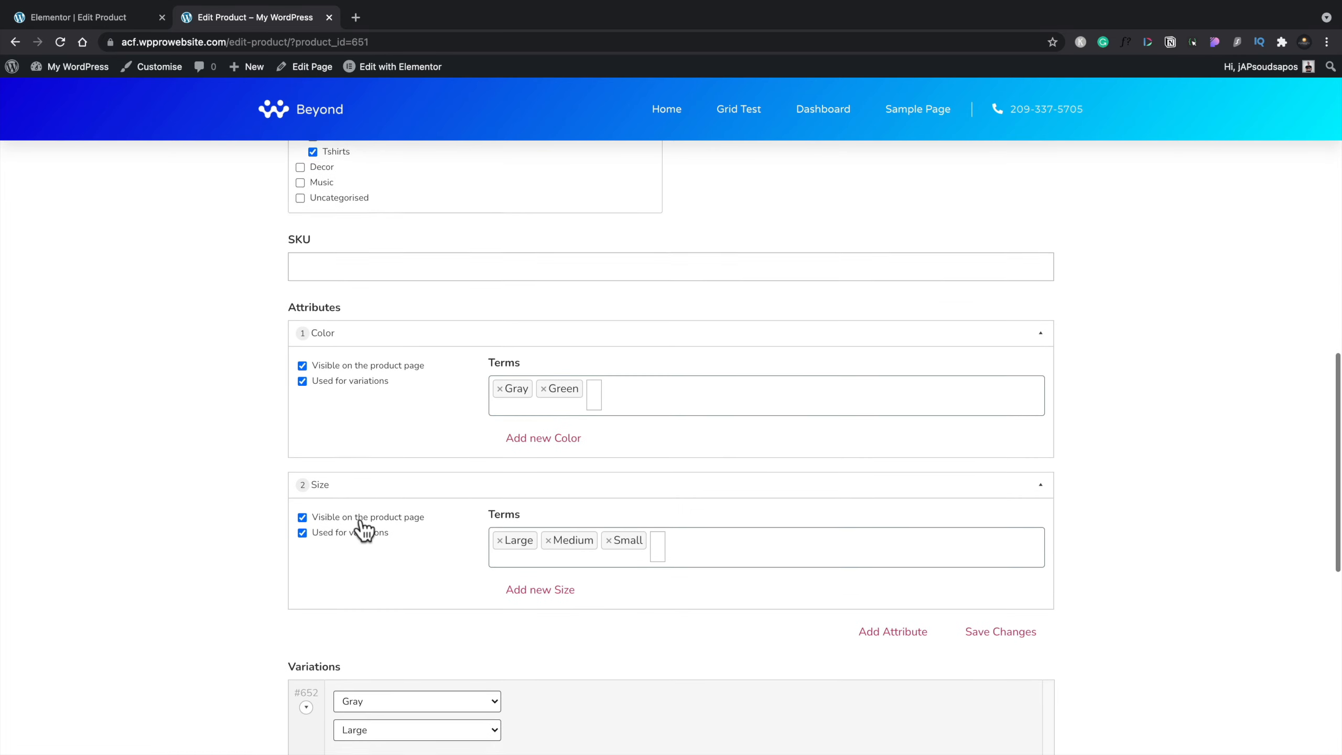
{"action": "scroll", "coordinate": [363, 530], "scroll_direction": "down", "scroll_amount": 5}
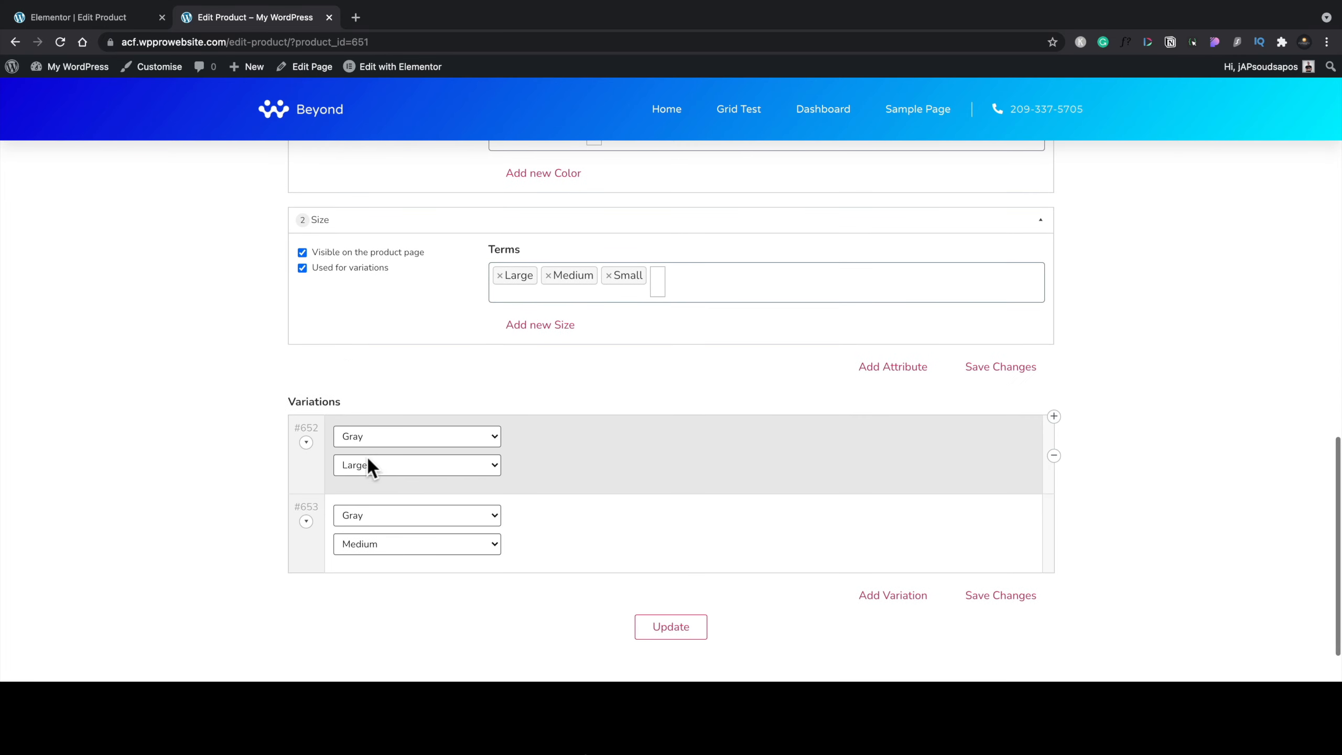
Expand the T-Shirt's Gray, Large variation and examine its price, image, SKU, sale price and stock fields
{"action": "left_click", "coordinate": [306, 446]}
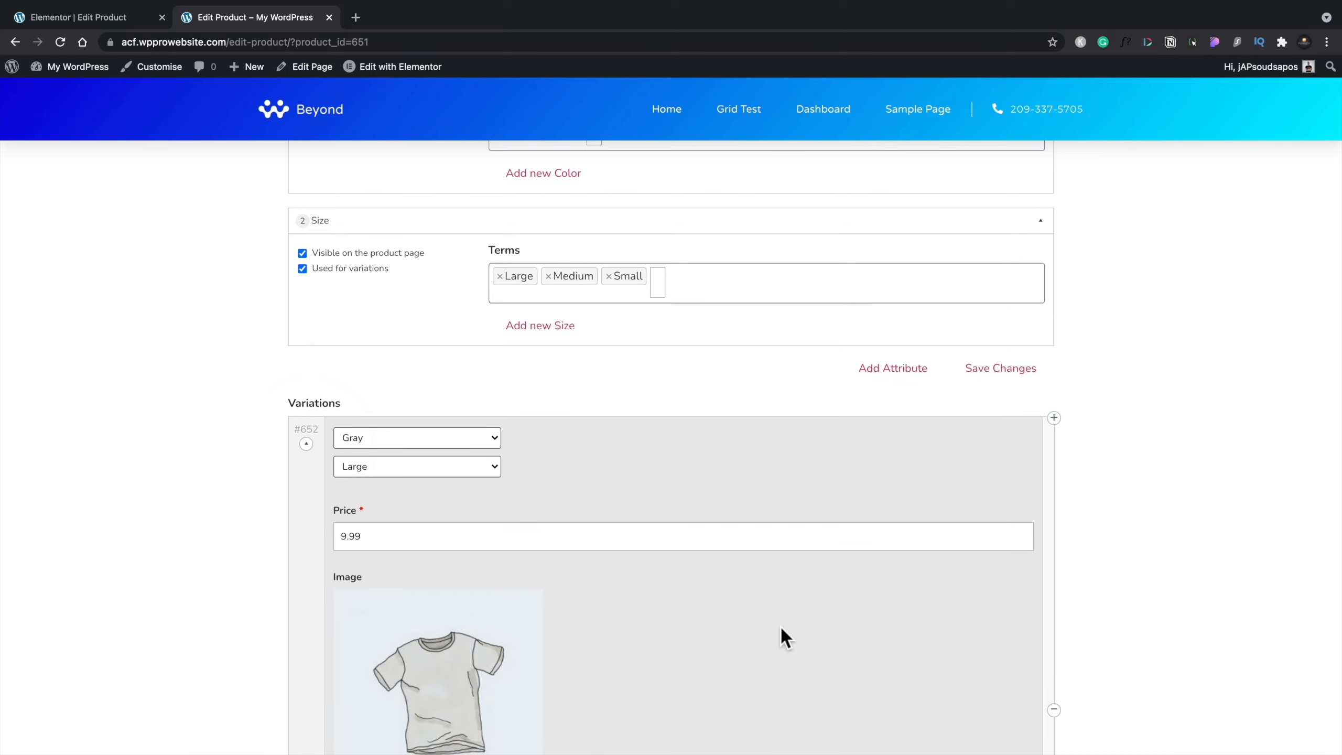
{"action": "scroll", "coordinate": [781, 635], "scroll_direction": "down", "scroll_amount": 3}
{"action": "scroll", "coordinate": [782, 635], "scroll_direction": "down", "scroll_amount": 4}
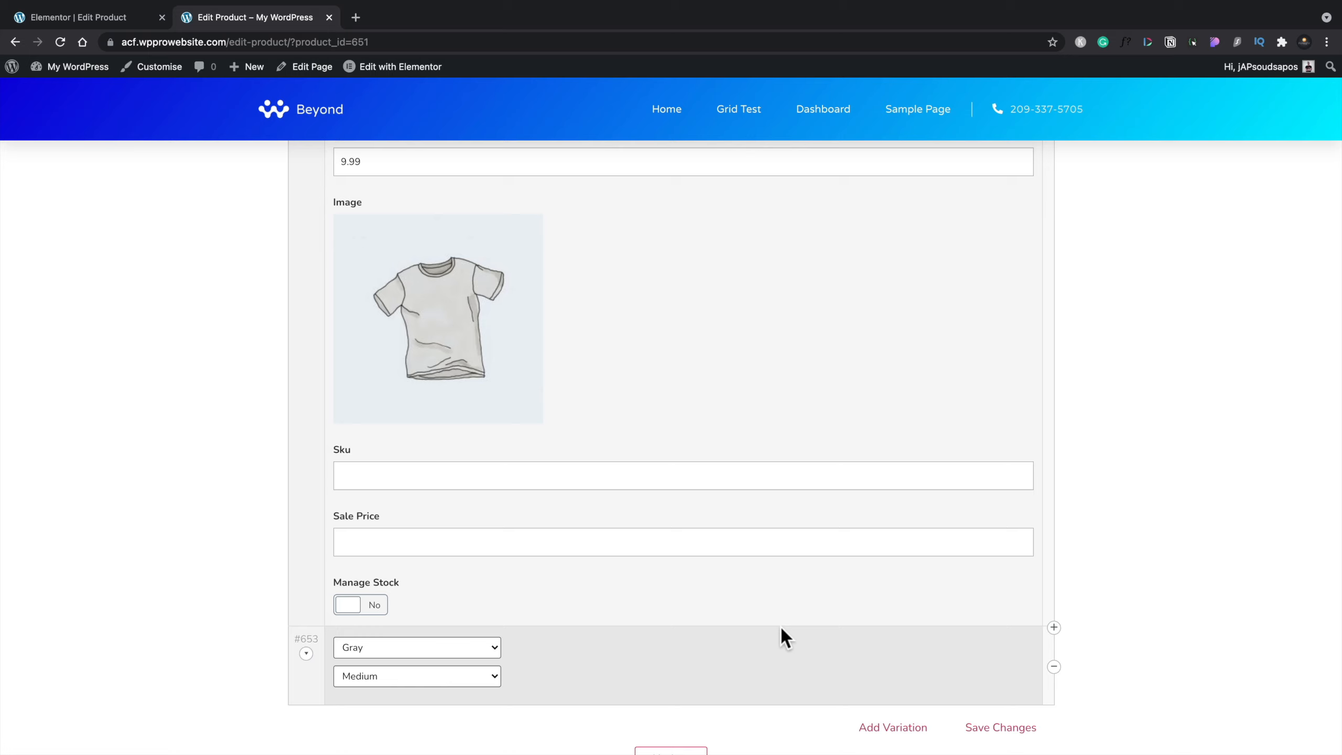
{"action": "scroll", "coordinate": [781, 629], "scroll_direction": "up", "scroll_amount": 6}
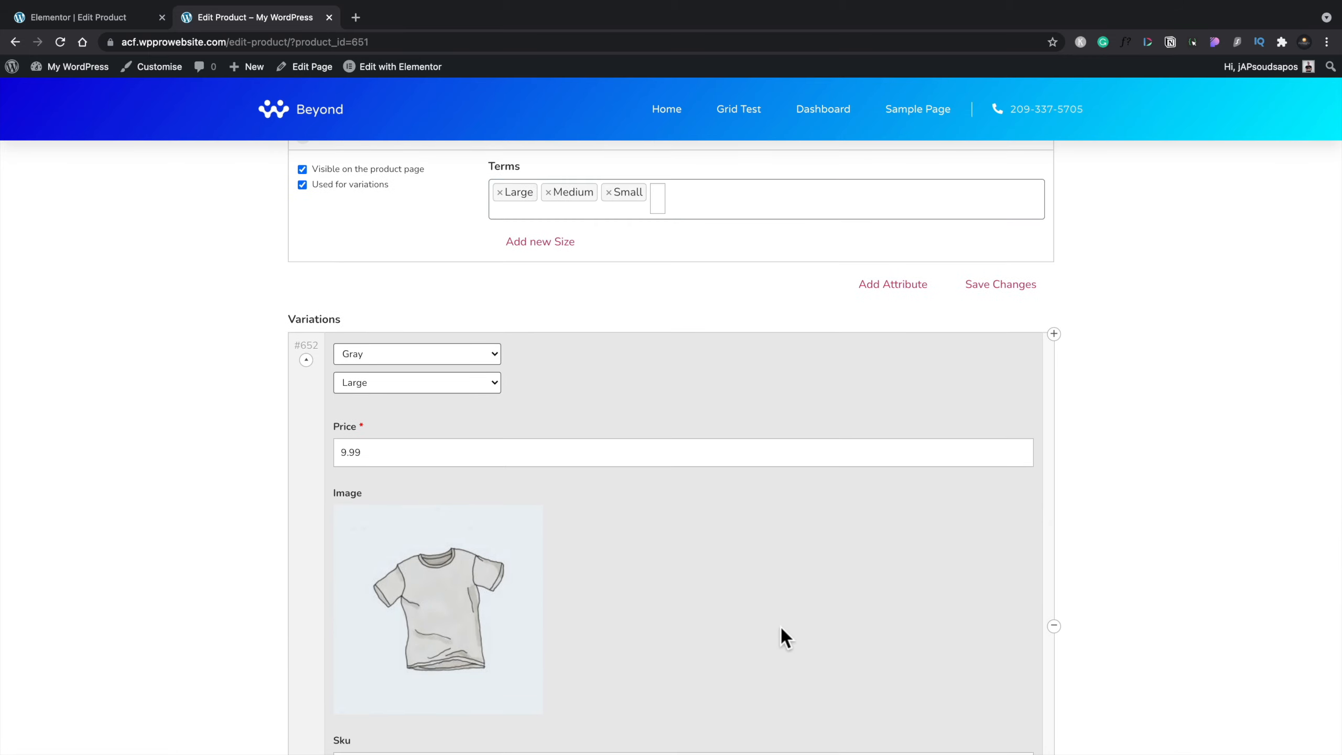
{"action": "scroll", "coordinate": [784, 637], "scroll_direction": "up", "scroll_amount": 2}
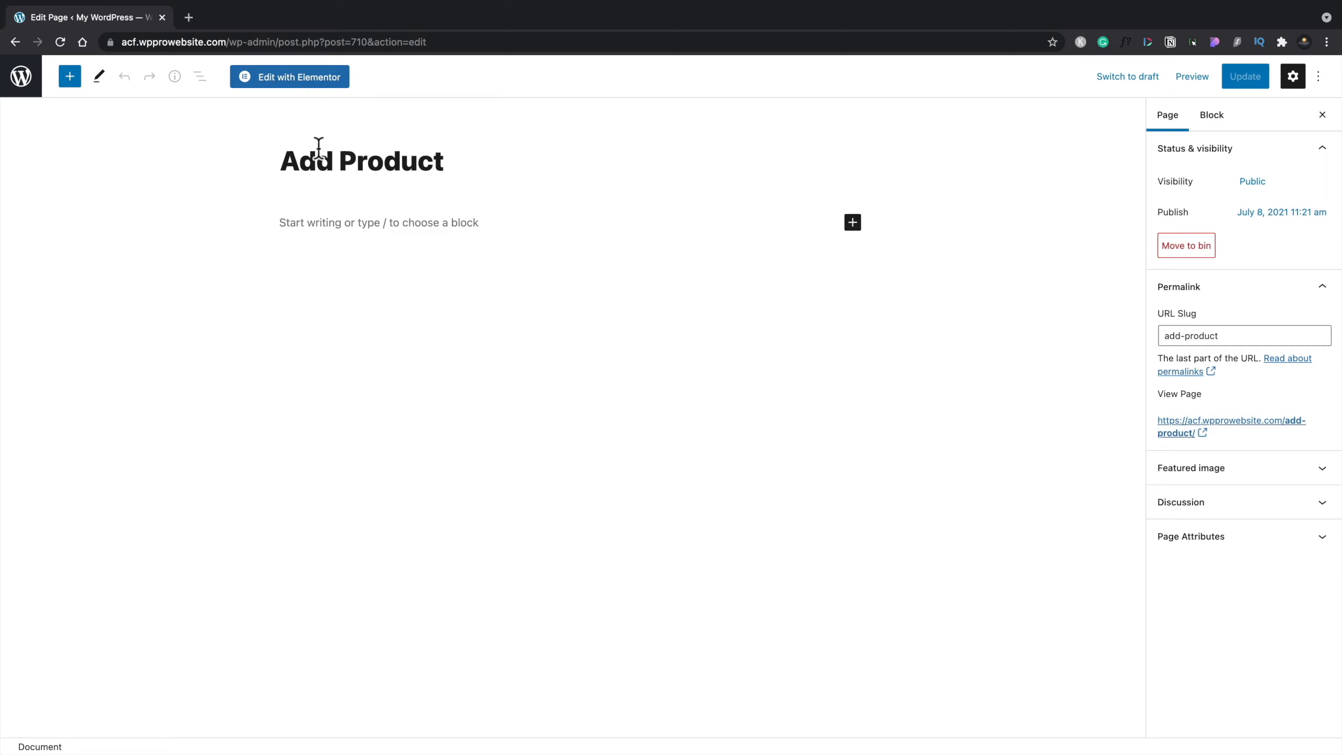
Open the Add Product page in Elementor and hide the page title
{"action": "left_click", "coordinate": [295, 94]}
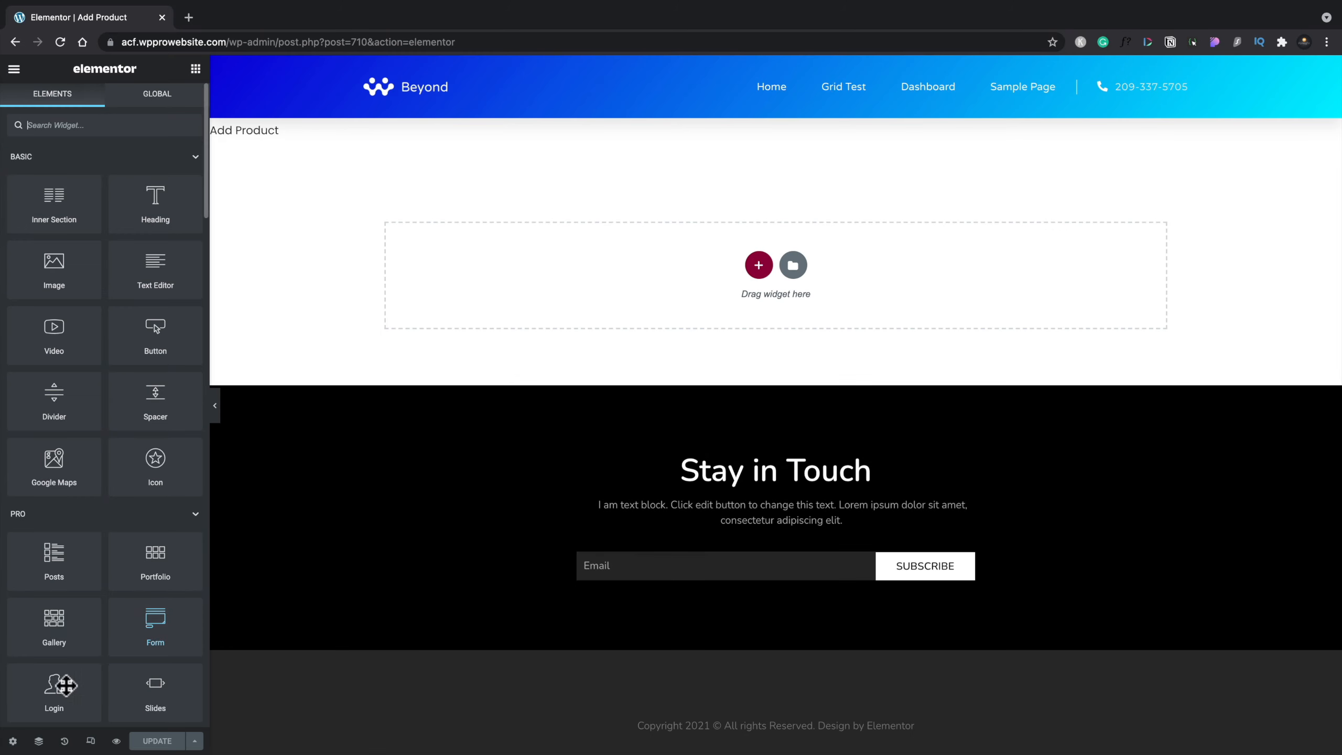
{"action": "left_click", "coordinate": [13, 741]}
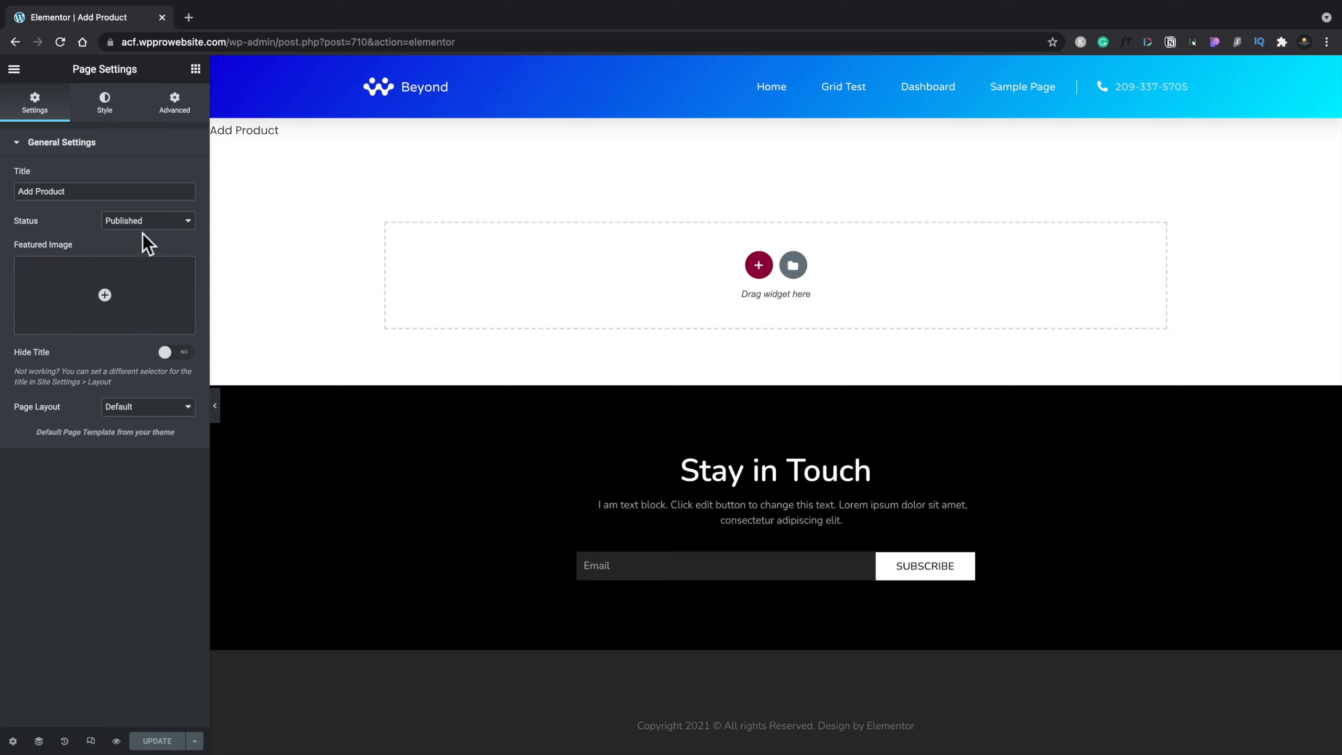
{"action": "left_click", "coordinate": [180, 352]}
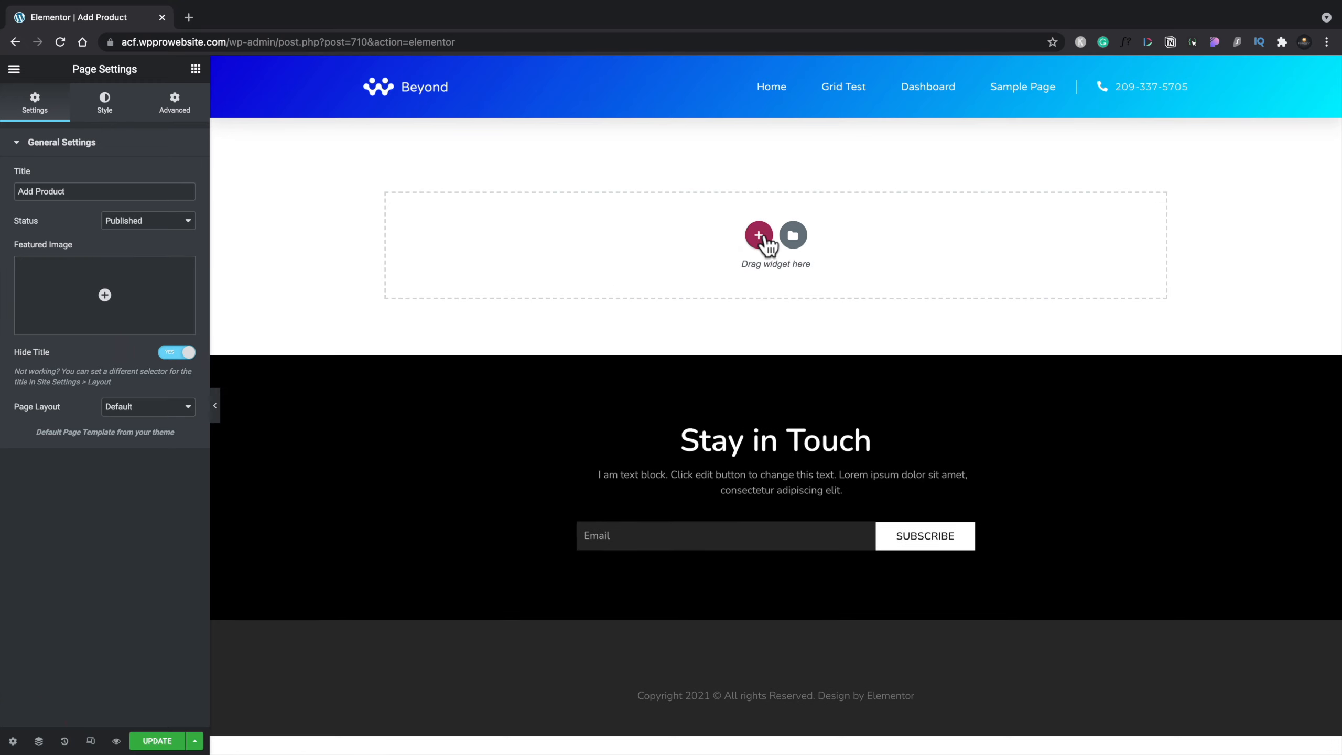
Add a single-column section to the Add Product page
{"action": "left_click", "coordinate": [759, 235]}
{"action": "left_click", "coordinate": [611, 269]}
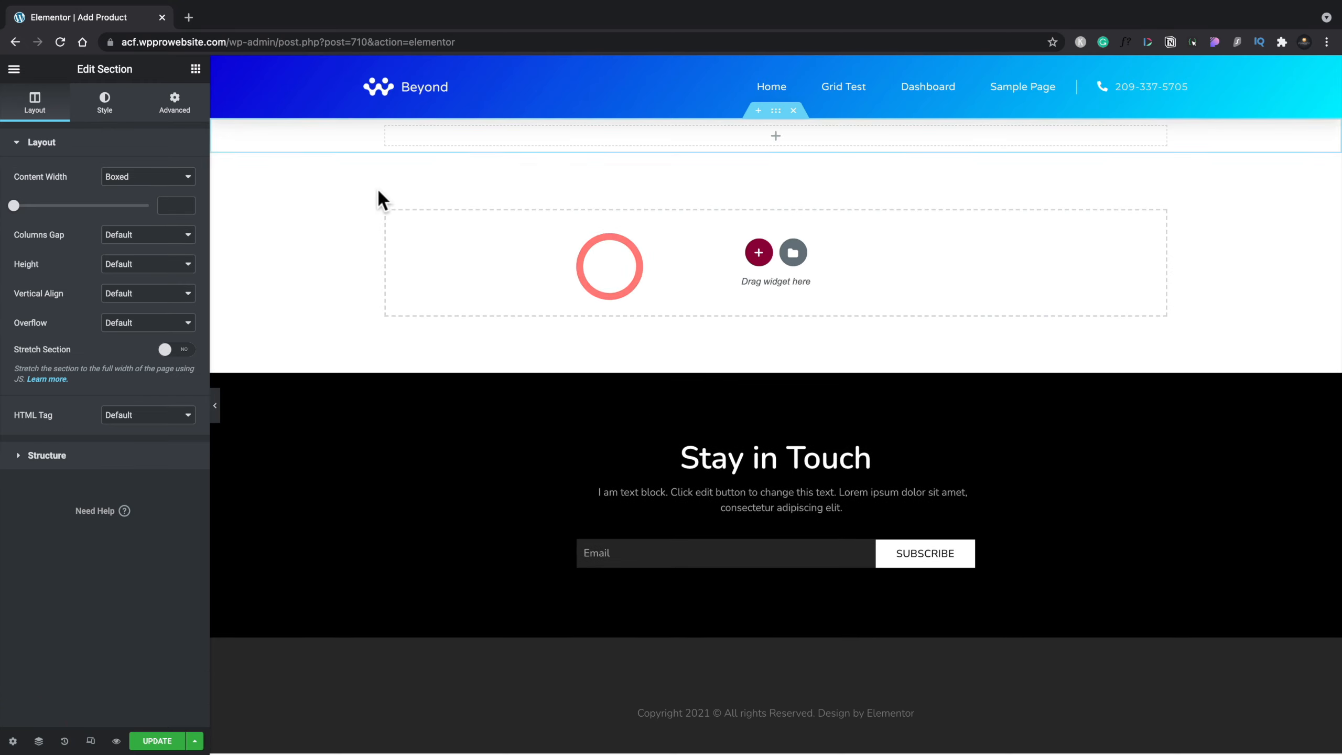
Set the new section's top and bottom margins to 50 px
{"action": "left_click", "coordinate": [186, 119]}
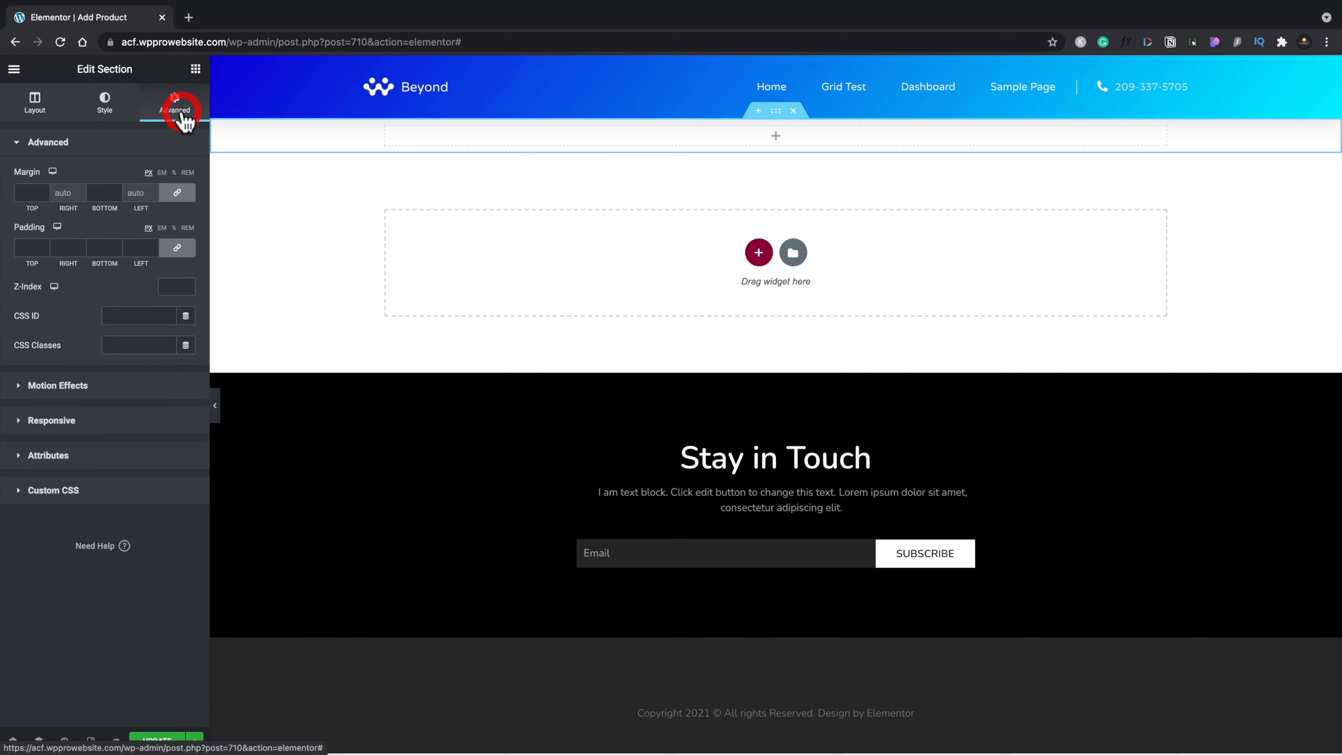
{"action": "left_click", "coordinate": [27, 193]}
{"action": "type", "text": "50"}
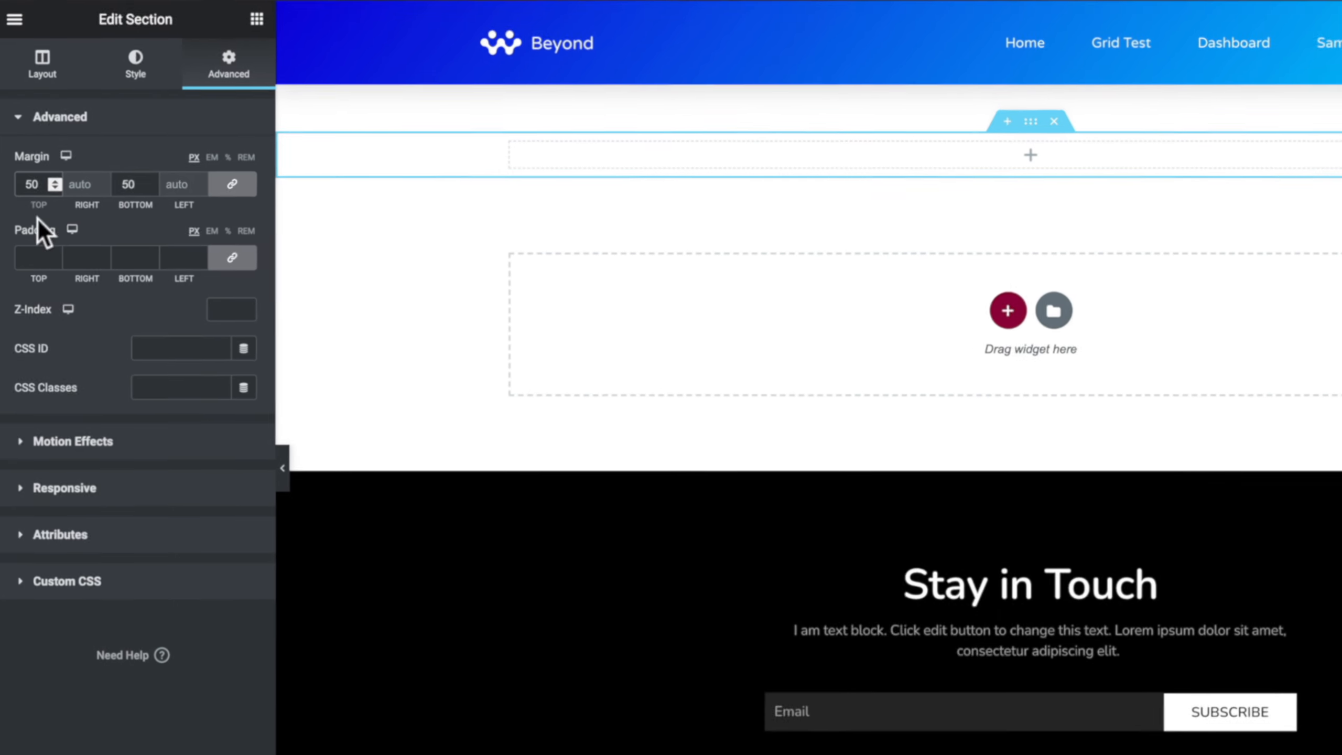
Place an Add Product Form widget from the Frontend Products category into the empty section
{"action": "left_click", "coordinate": [260, 16]}
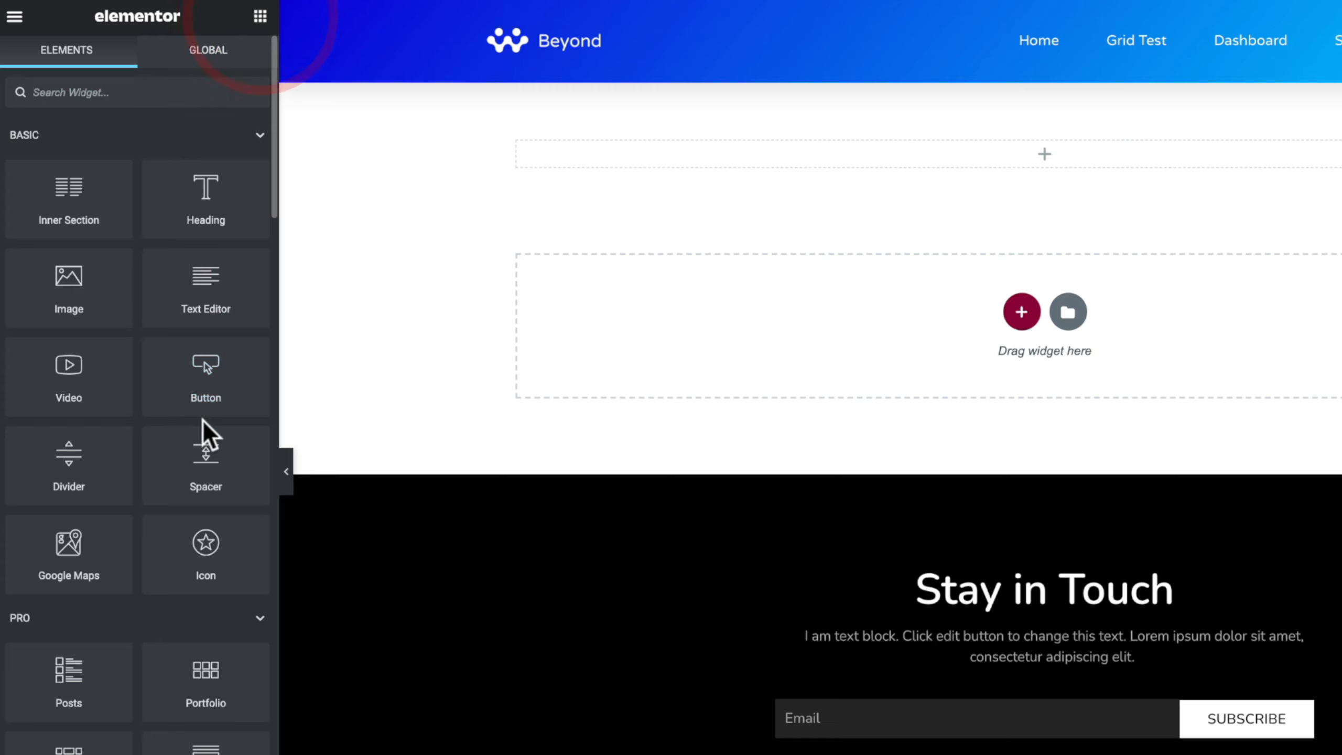
{"action": "scroll", "coordinate": [204, 426], "scroll_direction": "down", "scroll_amount": 10}
{"action": "scroll", "coordinate": [205, 423], "scroll_direction": "down", "scroll_amount": 15}
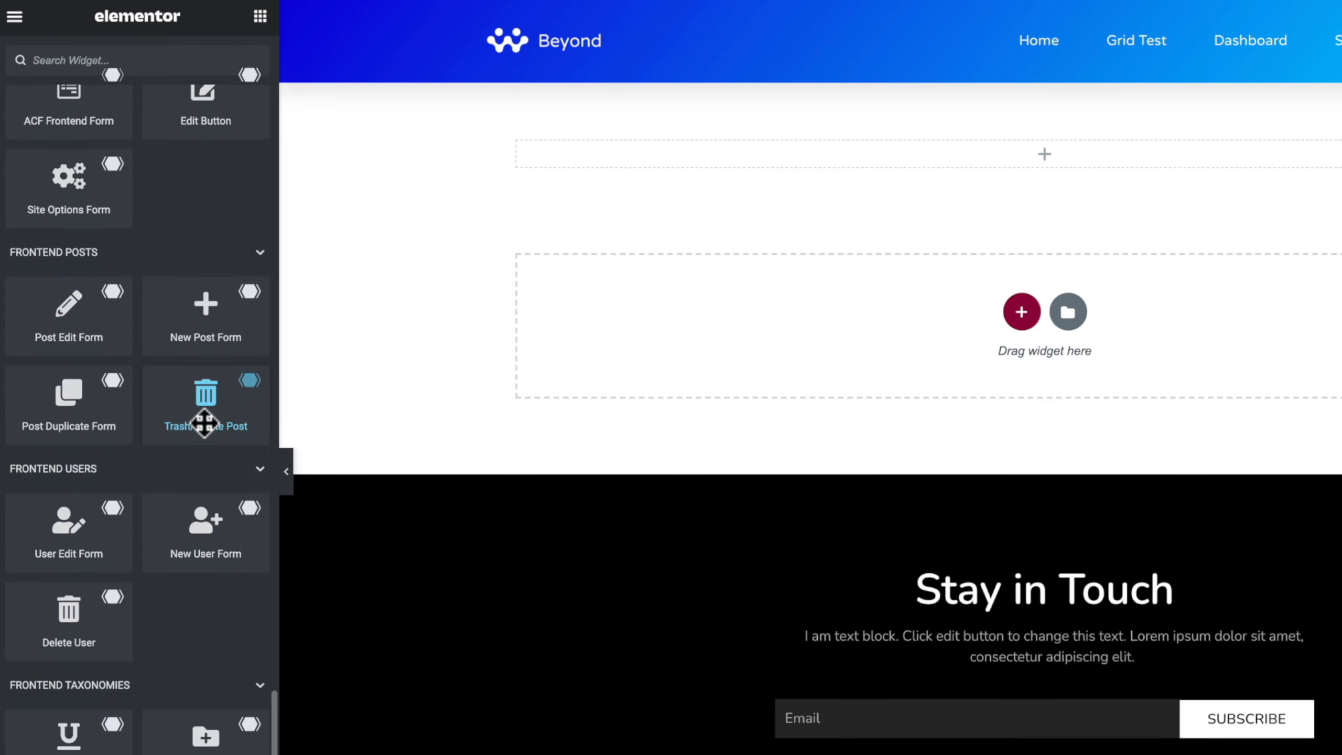
{"action": "scroll", "coordinate": [206, 431], "scroll_direction": "down", "scroll_amount": 2}
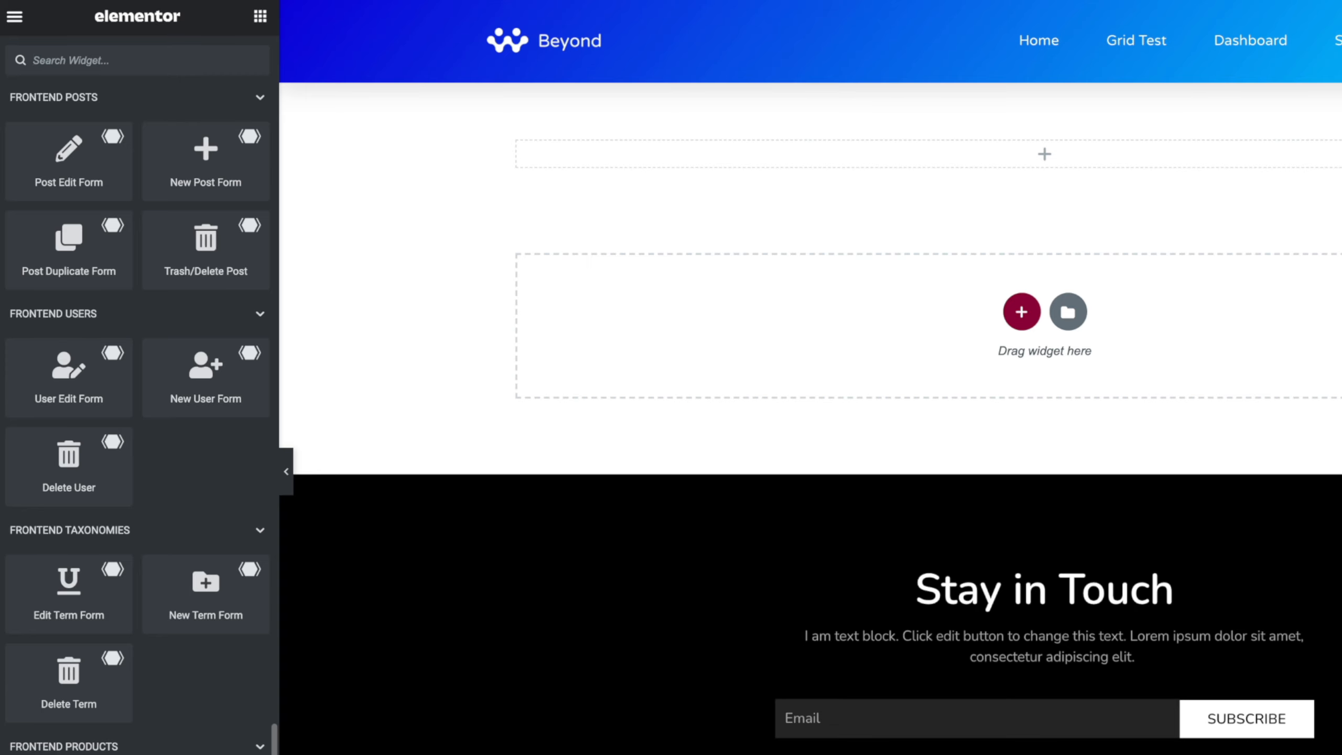
{"action": "left_click_drag", "start_coordinate": [327, 721], "coordinate": [912, 159]}
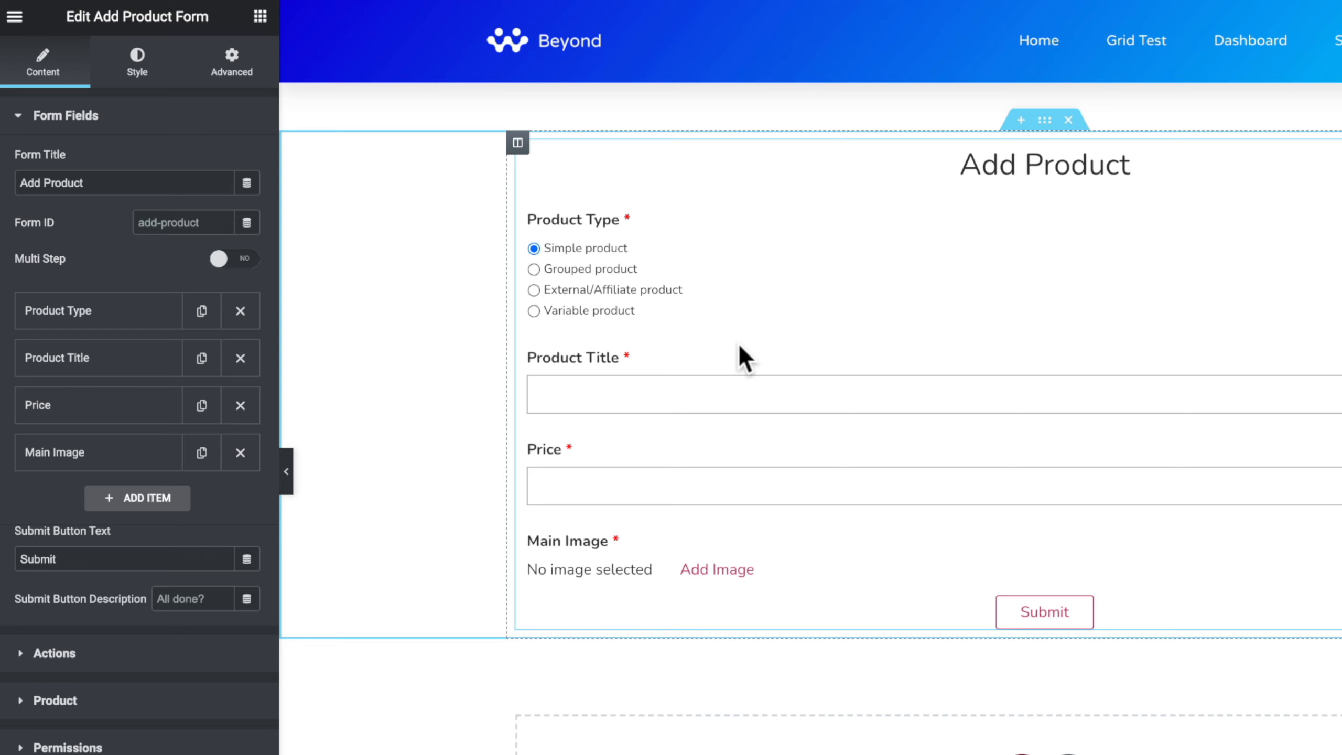
In the form's permissions, set No Permissions Message to Message and add the Shop manager role to the allowed roles
{"action": "left_click", "coordinate": [78, 748]}
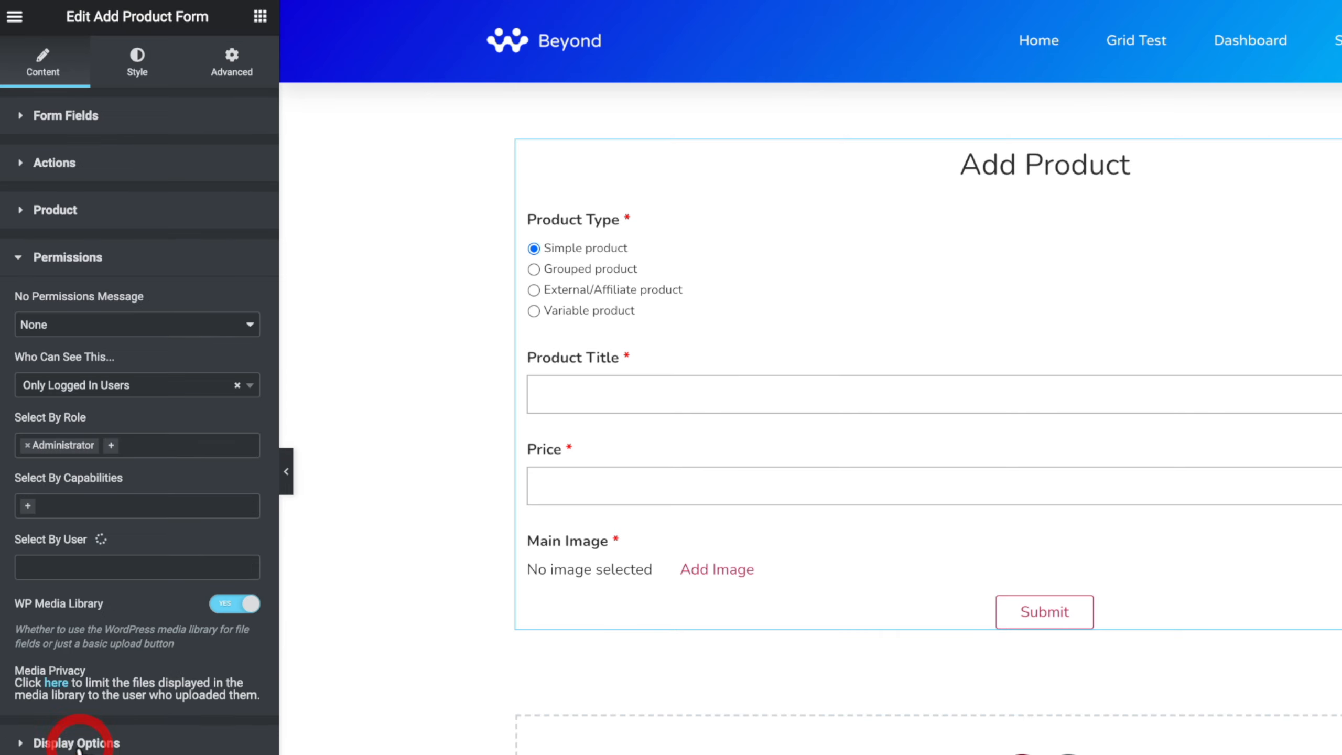
{"action": "left_click", "coordinate": [114, 338]}
{"action": "left_click", "coordinate": [110, 349]}
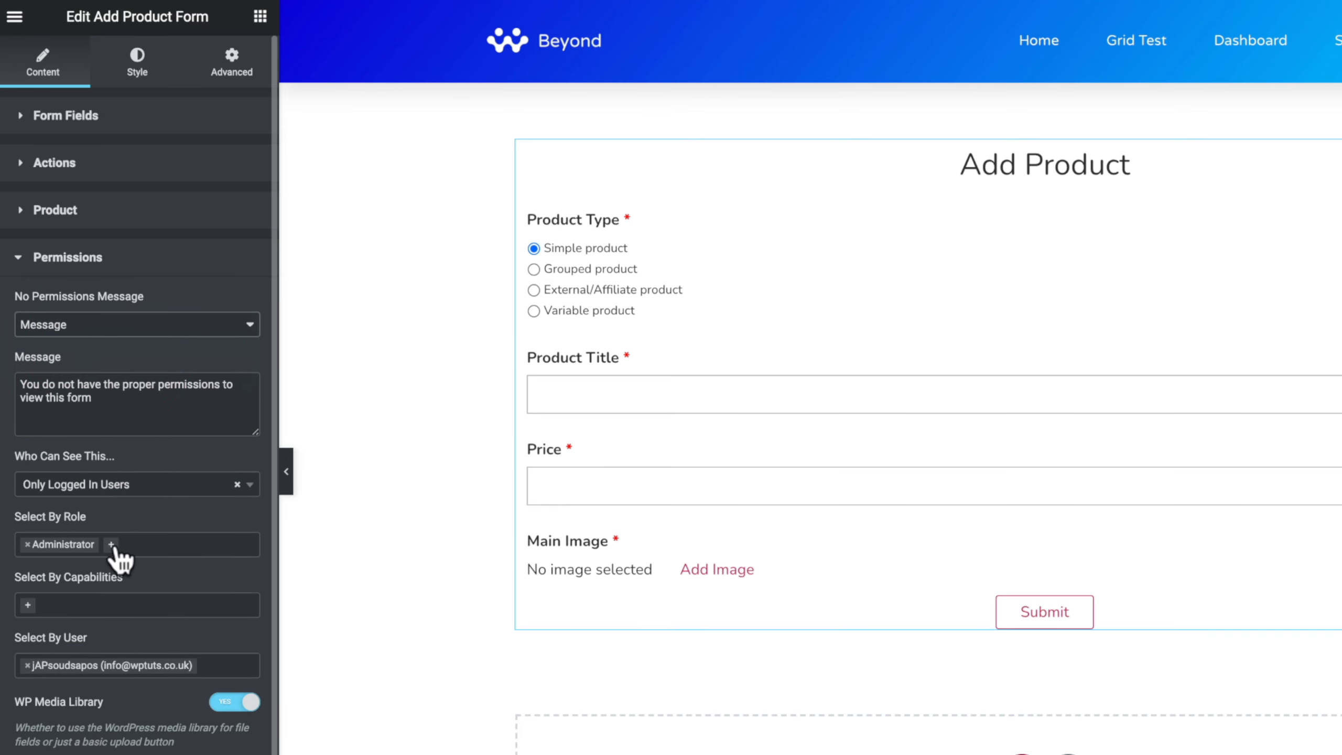
{"action": "left_click", "coordinate": [111, 545]}
{"action": "left_click", "coordinate": [58, 727]}
Clear the individual user selection from the form's permissions and collapse those settings
{"action": "left_click", "coordinate": [29, 665]}
{"action": "left_click", "coordinate": [29, 666]}
{"action": "left_click", "coordinate": [27, 665]}
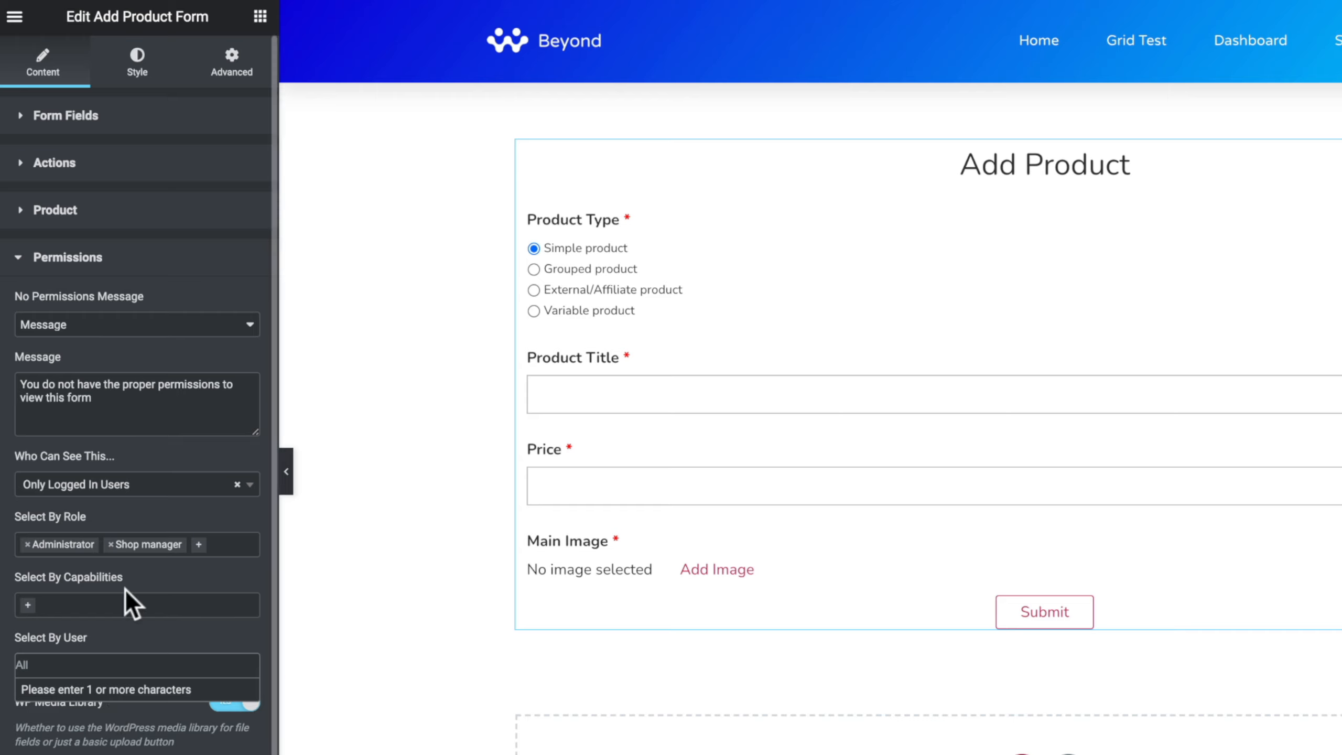
{"action": "left_click", "coordinate": [83, 262]}
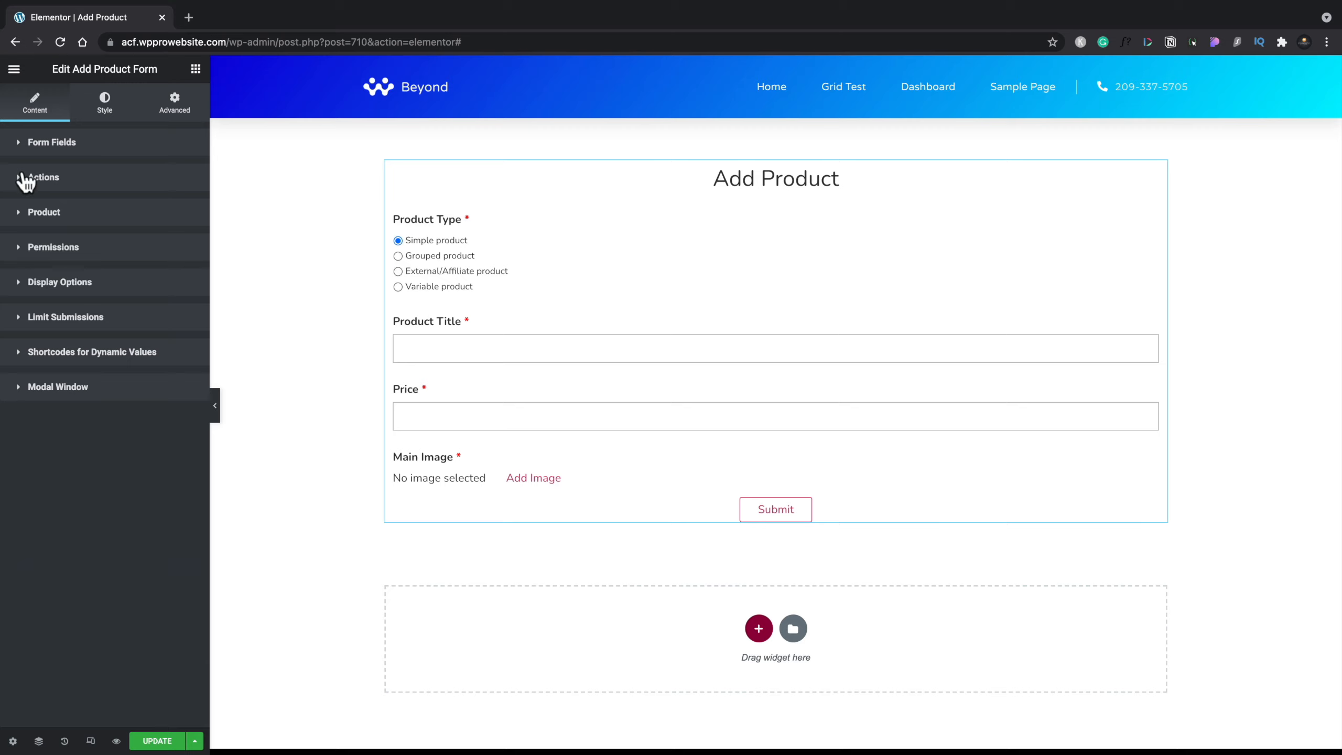
Move Product Type to the end of the form fields and add Is Virtual and Is Downloadable fields directly below Price
{"action": "left_click", "coordinate": [51, 142]}
{"action": "left_click_drag", "start_coordinate": [95, 330], "coordinate": [73, 425]}
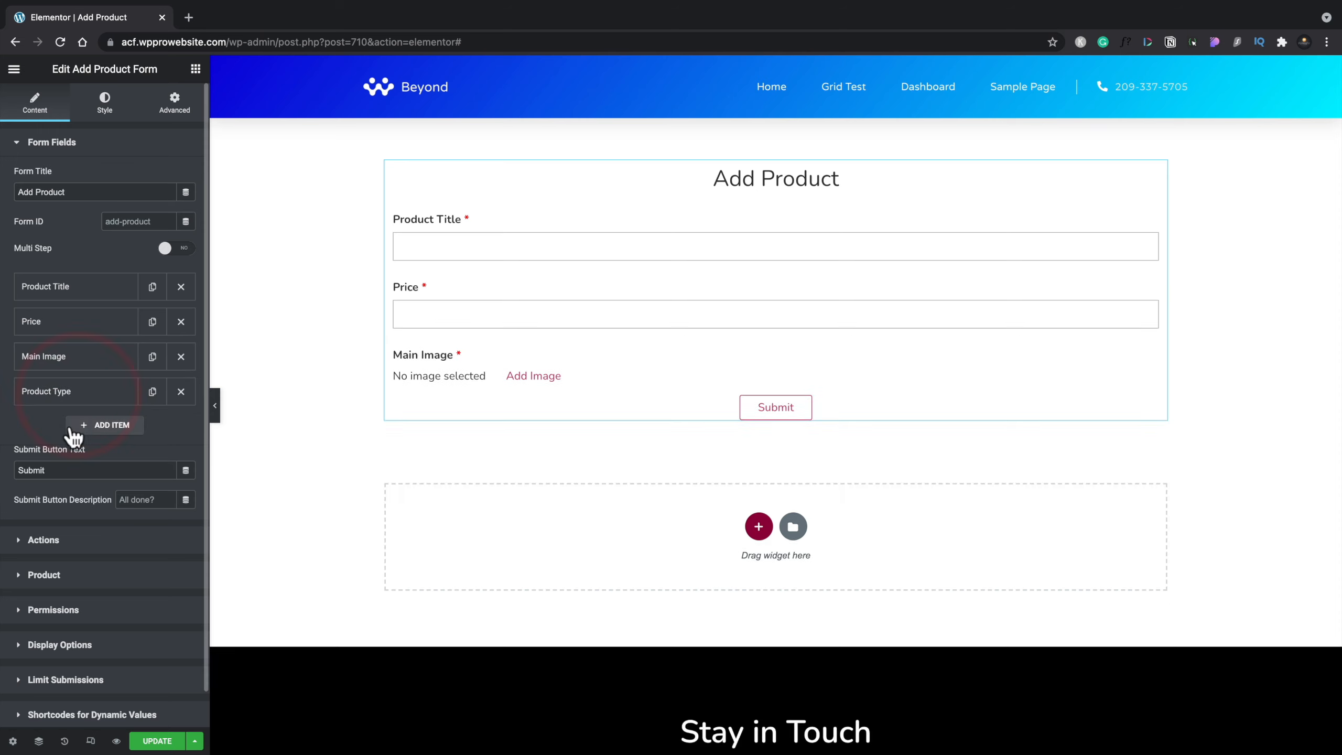
{"action": "left_click", "coordinate": [105, 425]}
{"action": "left_click", "coordinate": [89, 476]}
{"action": "left_click", "coordinate": [90, 255]}
{"action": "left_click", "coordinate": [91, 427]}
{"action": "left_click", "coordinate": [93, 461]}
{"action": "left_click", "coordinate": [91, 510]}
{"action": "left_click", "coordinate": [95, 638]}
{"action": "left_click", "coordinate": [84, 461]}
{"action": "left_click_drag", "start_coordinate": [67, 433], "coordinate": [67, 352]}
{"action": "left_click_drag", "start_coordinate": [66, 462], "coordinate": [67, 390]}
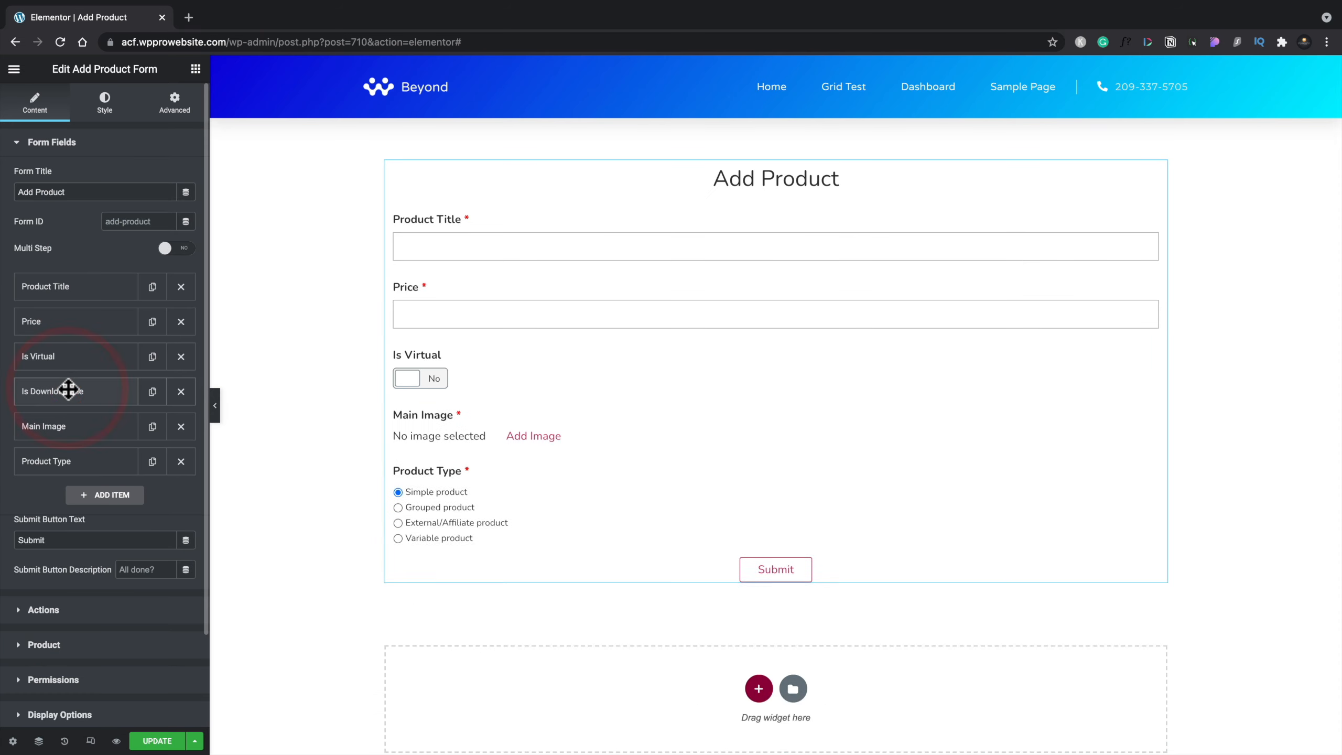
Set the Price field's width to 40%
{"action": "left_click", "coordinate": [67, 323]}
{"action": "left_click", "coordinate": [151, 405]}
{"action": "double_click", "coordinate": [169, 428]}
{"action": "type", "text": "40"}
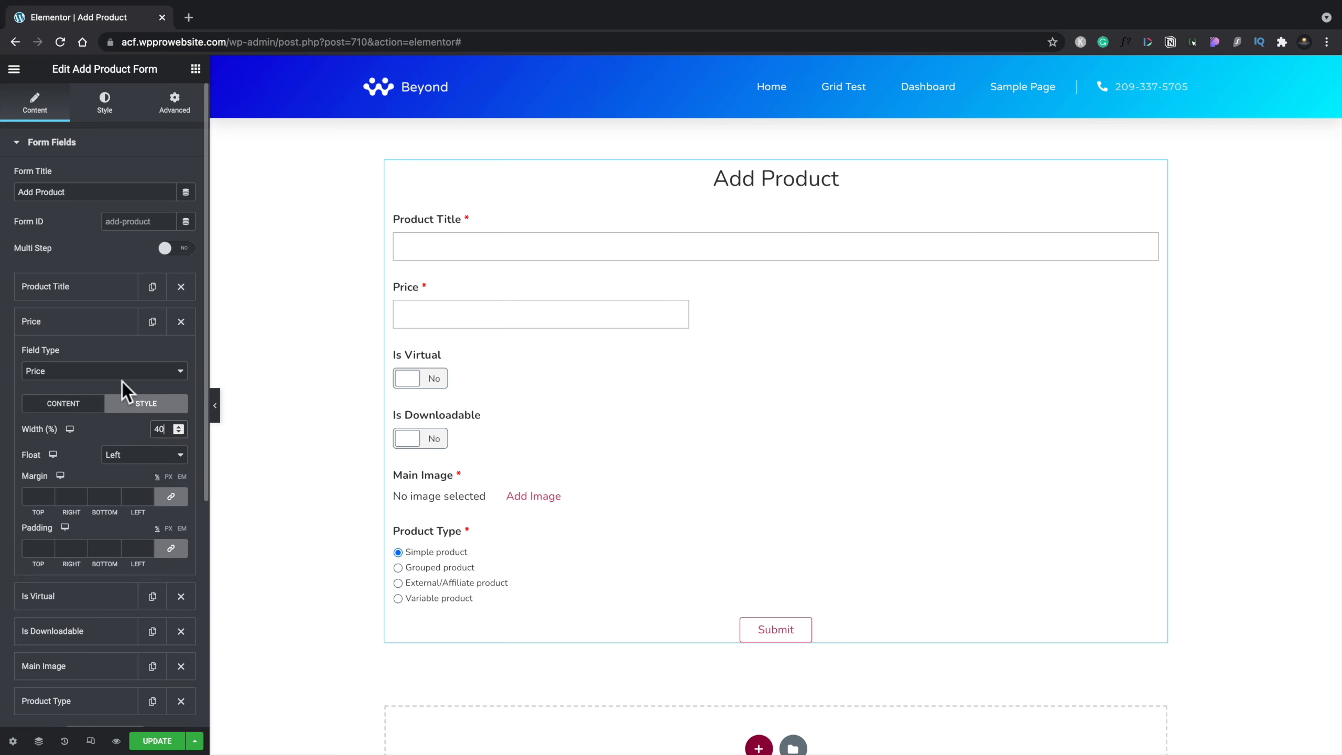
{"action": "left_click", "coordinate": [74, 322]}
Set the Is Virtual field's width to 30%
{"action": "left_click", "coordinate": [105, 354]}
{"action": "left_click", "coordinate": [145, 438]}
{"action": "double_click", "coordinate": [152, 463]}
{"action": "type", "text": "30"}
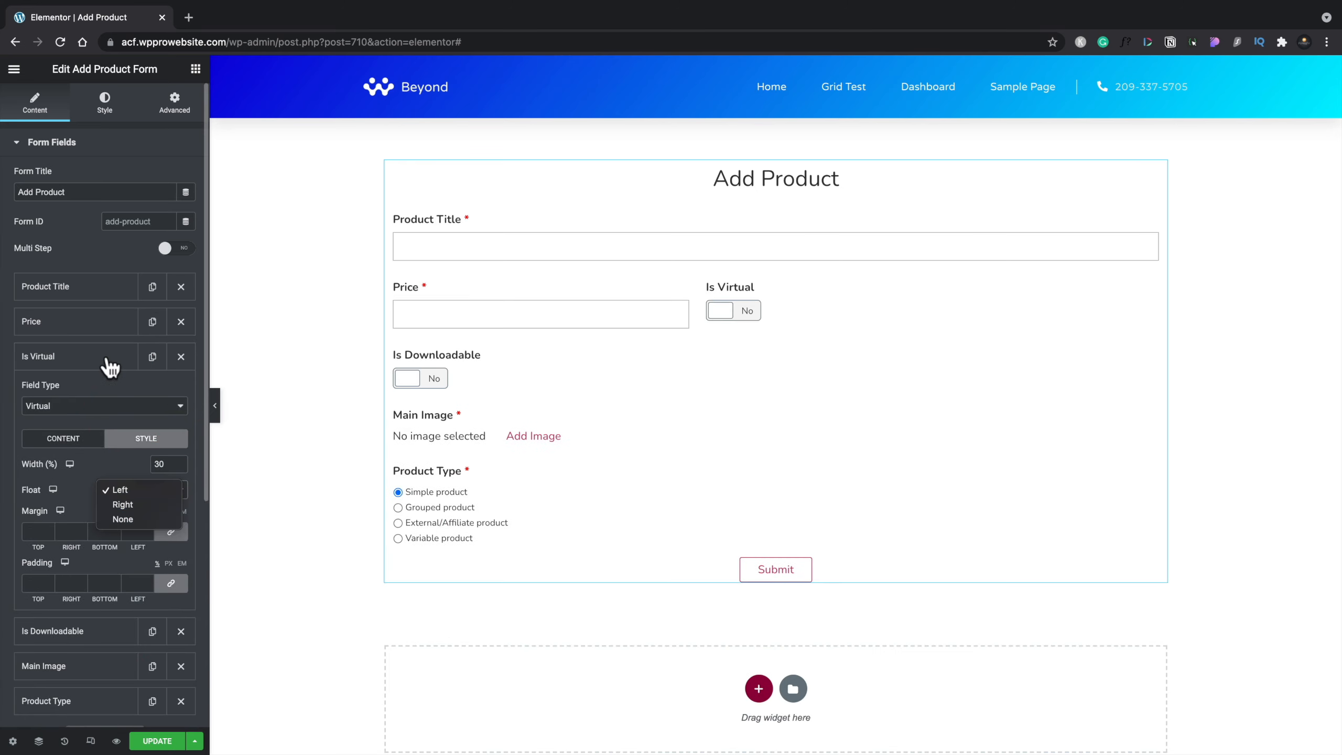
{"action": "left_click", "coordinate": [74, 356]}
Set the Is Downloadable field's width to 30%
{"action": "left_click", "coordinate": [84, 391]}
{"action": "left_click", "coordinate": [146, 473]}
{"action": "double_click", "coordinate": [158, 498]}
{"action": "type", "text": "30"}
{"action": "left_click", "coordinate": [85, 391]}
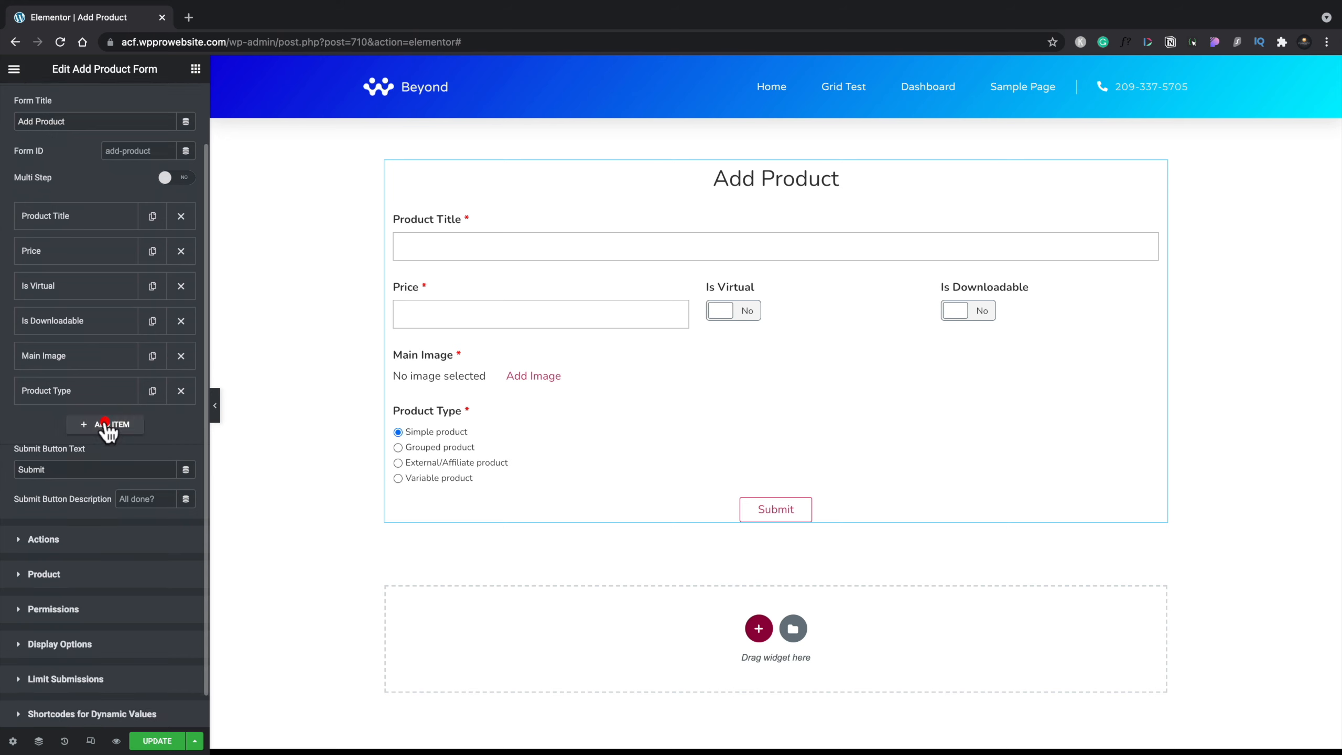
Add Sale Price and Description fields after Product Type in the product form
{"action": "left_click", "coordinate": [105, 423]}
{"action": "left_click", "coordinate": [106, 440]}
{"action": "scroll", "coordinate": [79, 528], "scroll_direction": "down", "scroll_amount": 2}
{"action": "left_click", "coordinate": [59, 584]}
{"action": "left_click", "coordinate": [84, 395]}
{"action": "left_click", "coordinate": [105, 424]}
{"action": "left_click", "coordinate": [104, 474]}
{"action": "left_click", "coordinate": [105, 576]}
{"action": "left_click", "coordinate": [89, 426]}
Add Images and Short Description fields at the end of the product form
{"action": "left_click", "coordinate": [107, 459]}
{"action": "scroll", "coordinate": [107, 465], "scroll_direction": "down", "scroll_amount": 2}
{"action": "left_click", "coordinate": [113, 411]}
{"action": "scroll", "coordinate": [125, 519], "scroll_direction": "down", "scroll_amount": 2}
{"action": "left_click", "coordinate": [89, 568]}
{"action": "left_click", "coordinate": [95, 361]}
{"action": "left_click", "coordinate": [105, 396]}
{"action": "left_click", "coordinate": [108, 445]}
{"action": "scroll", "coordinate": [115, 579], "scroll_direction": "down", "scroll_amount": 2}
{"action": "left_click", "coordinate": [114, 586]}
{"action": "left_click", "coordinate": [97, 396]}
Add a Product Categories field after Short Description with a width of 50%
{"action": "left_click", "coordinate": [105, 428]}
{"action": "scroll", "coordinate": [107, 423], "scroll_direction": "down", "scroll_amount": 3}
{"action": "left_click", "coordinate": [122, 343]}
{"action": "scroll", "coordinate": [112, 545], "scroll_direction": "down", "scroll_amount": 2}
{"action": "left_click", "coordinate": [110, 531]}
{"action": "left_click", "coordinate": [152, 375]}
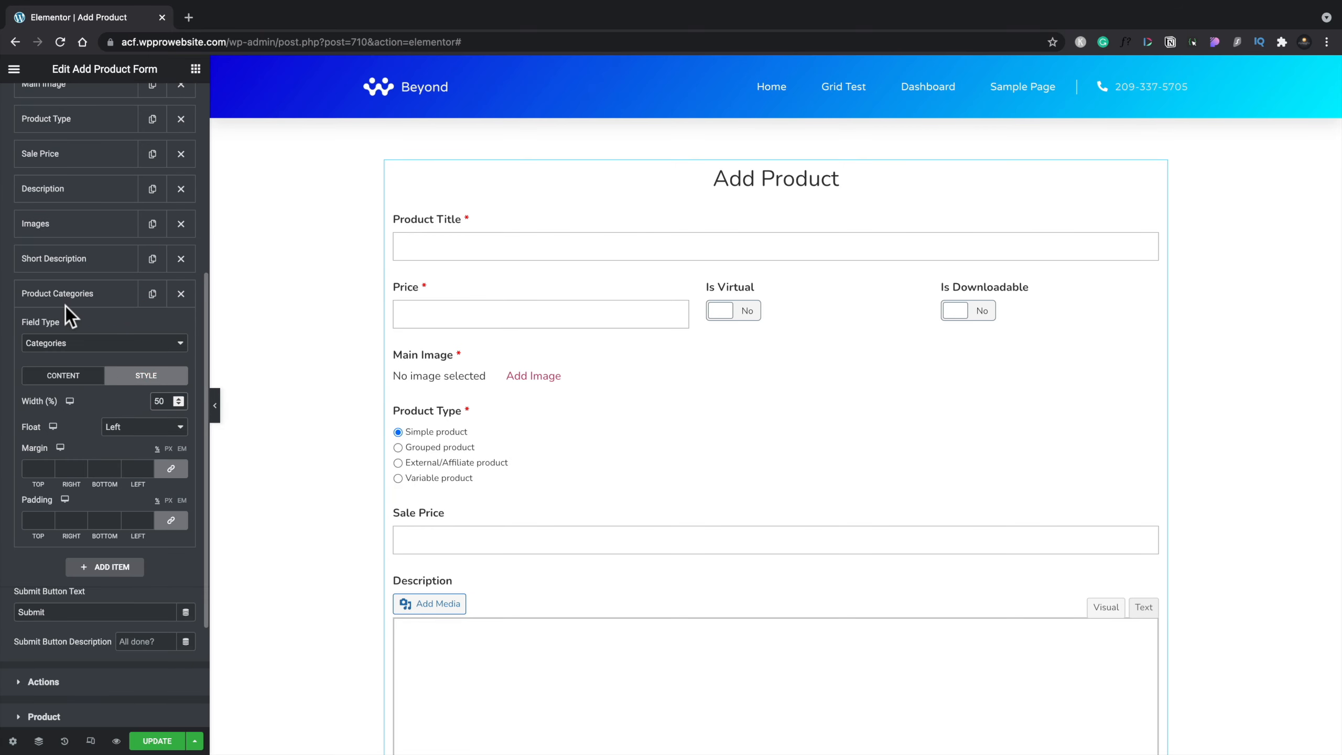
Add a Product Tags field after Product Categories, 50% wide and floated right
{"action": "left_click", "coordinate": [104, 566]}
{"action": "left_click", "coordinate": [120, 443]}
{"action": "scroll", "coordinate": [102, 497], "scroll_direction": "down", "scroll_amount": 2}
{"action": "left_click", "coordinate": [102, 493]}
{"action": "scroll", "coordinate": [590, 640], "scroll_direction": "down", "scroll_amount": 10}
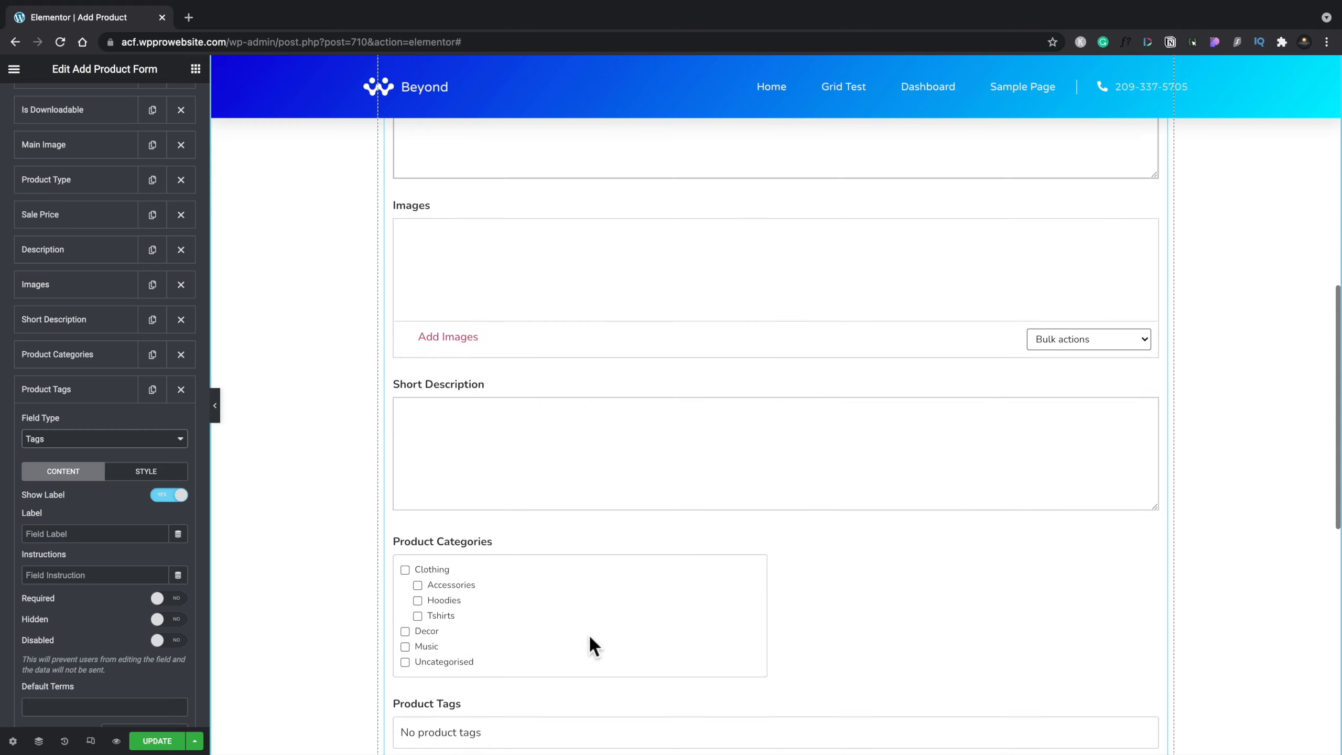
{"action": "left_click", "coordinate": [141, 471]}
{"action": "double_click", "coordinate": [160, 497]}
{"action": "type", "text": "50"}
{"action": "left_click", "coordinate": [140, 523]}
{"action": "left_click", "coordinate": [136, 538]}
{"action": "left_click", "coordinate": [102, 392]}
Add an Attributes field after Product Tags in the product form
{"action": "left_click", "coordinate": [105, 423]}
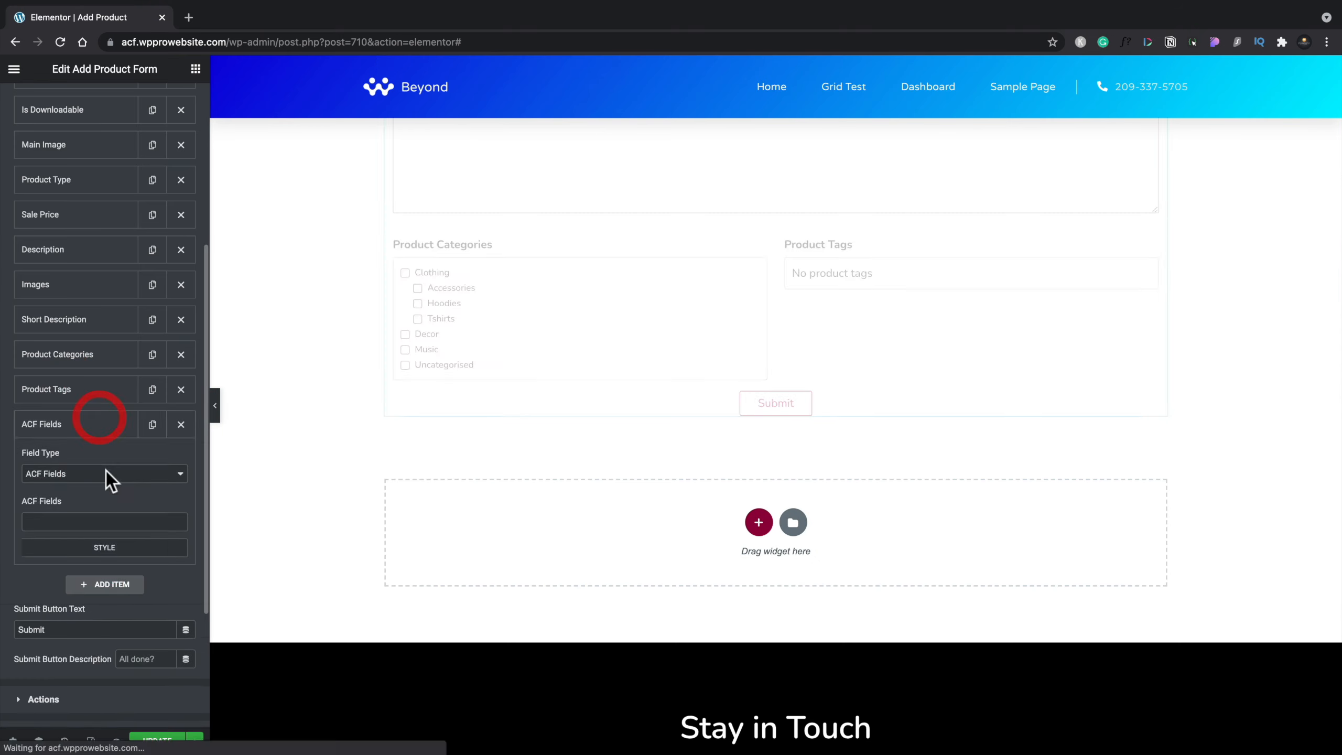
{"action": "left_click", "coordinate": [106, 470]}
{"action": "scroll", "coordinate": [117, 528], "scroll_direction": "down", "scroll_amount": 3}
{"action": "left_click", "coordinate": [89, 660]}
{"action": "left_click", "coordinate": [110, 400]}
Add a Variations field after Attributes in the product form
{"action": "left_click", "coordinate": [105, 431]}
{"action": "left_click", "coordinate": [120, 384]}
{"action": "scroll", "coordinate": [100, 528], "scroll_direction": "down", "scroll_amount": 3}
{"action": "left_click", "coordinate": [89, 655]}
Add Sale Price and SKU to the Variations field's list of variable fields
{"action": "left_click", "coordinate": [96, 593]}
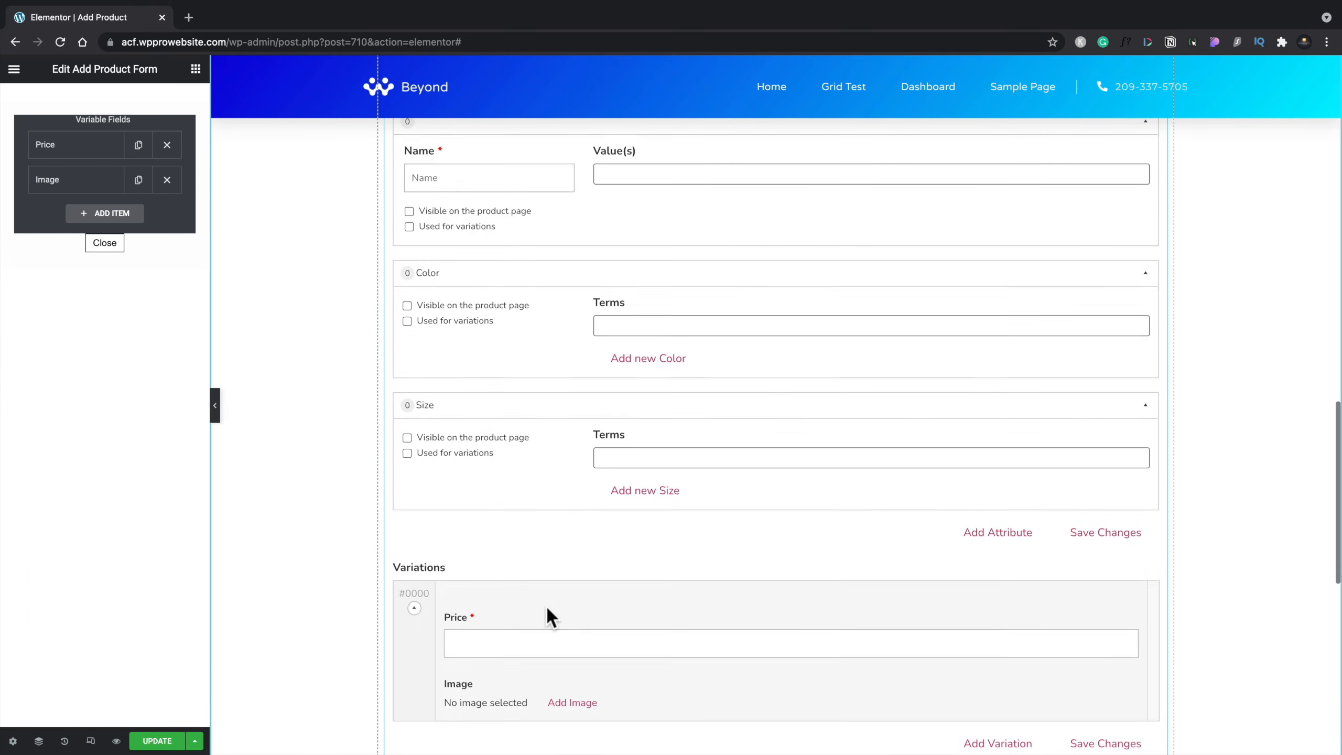
{"action": "left_click", "coordinate": [108, 216]}
{"action": "left_click", "coordinate": [105, 262]}
{"action": "left_click", "coordinate": [90, 321]}
{"action": "left_click", "coordinate": [105, 217]}
{"action": "left_click", "coordinate": [105, 249]}
{"action": "left_click", "coordinate": [100, 300]}
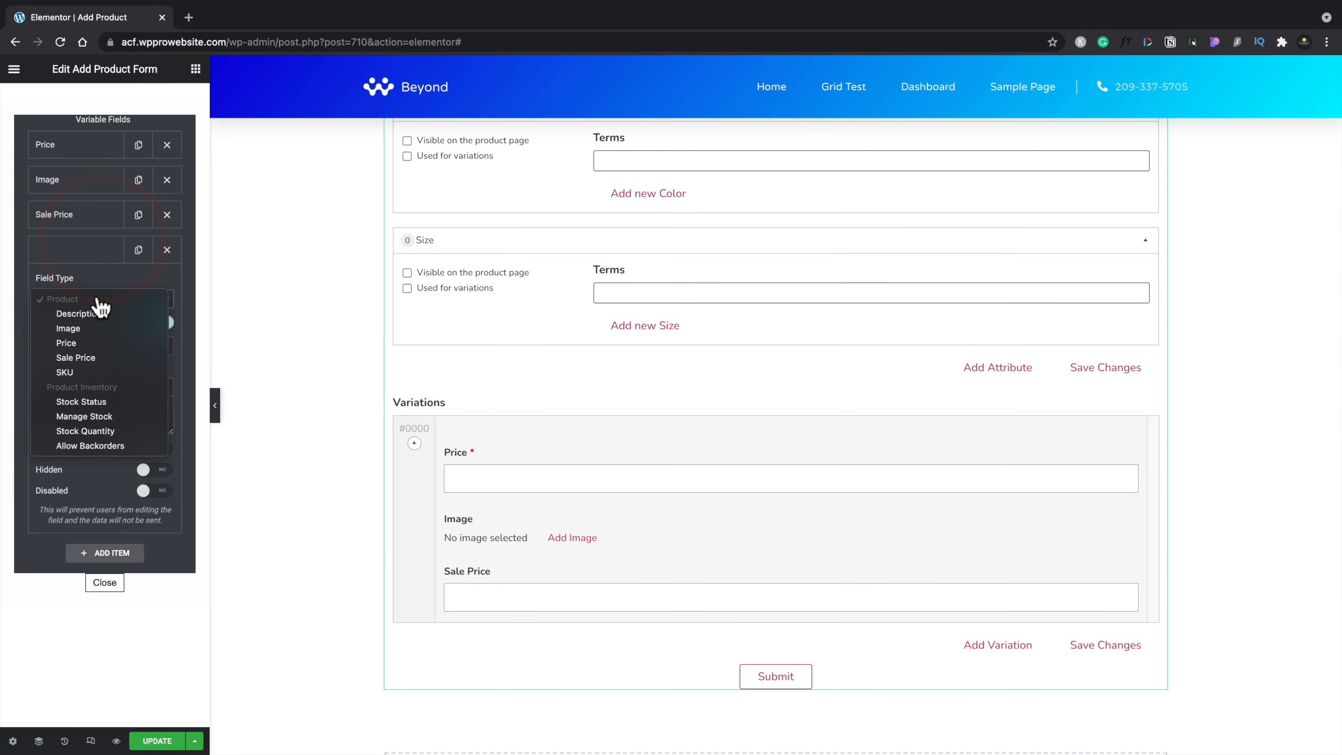
{"action": "left_click", "coordinate": [76, 373]}
{"action": "left_click", "coordinate": [79, 254]}
Add Description, Manage Stock and Stock Quantity to the variable fields and close the variable fields editor
{"action": "left_click", "coordinate": [86, 286]}
{"action": "left_click", "coordinate": [95, 334]}
{"action": "left_click", "coordinate": [84, 349]}
{"action": "left_click", "coordinate": [113, 372]}
{"action": "left_click", "coordinate": [105, 484]}
{"action": "left_click", "coordinate": [81, 320]}
{"action": "left_click", "coordinate": [101, 353]}
{"action": "left_click", "coordinate": [105, 404]}
{"action": "left_click", "coordinate": [100, 539]}
{"action": "left_click", "coordinate": [90, 354]}
{"action": "left_click", "coordinate": [102, 418]}
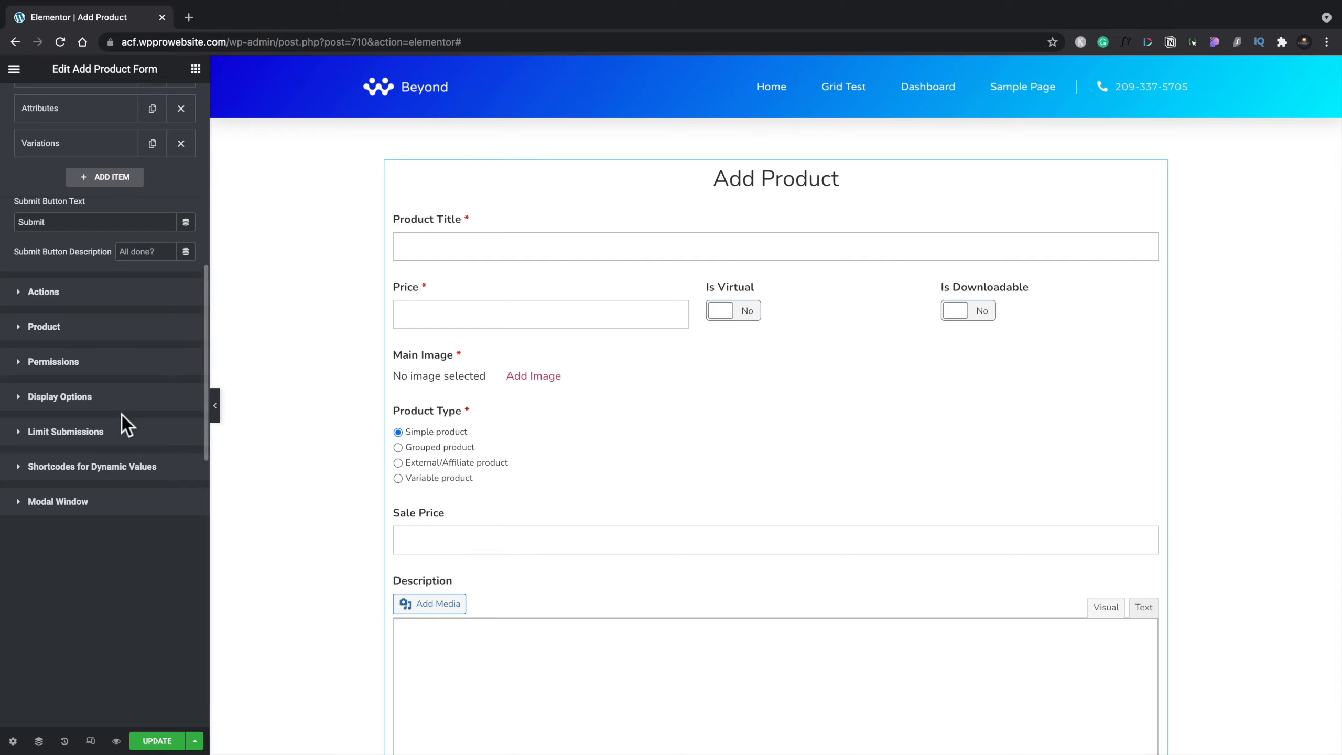
Change the form's submit button text to "Add Product"
{"action": "scroll", "coordinate": [346, 511], "scroll_direction": "down", "scroll_amount": 5}
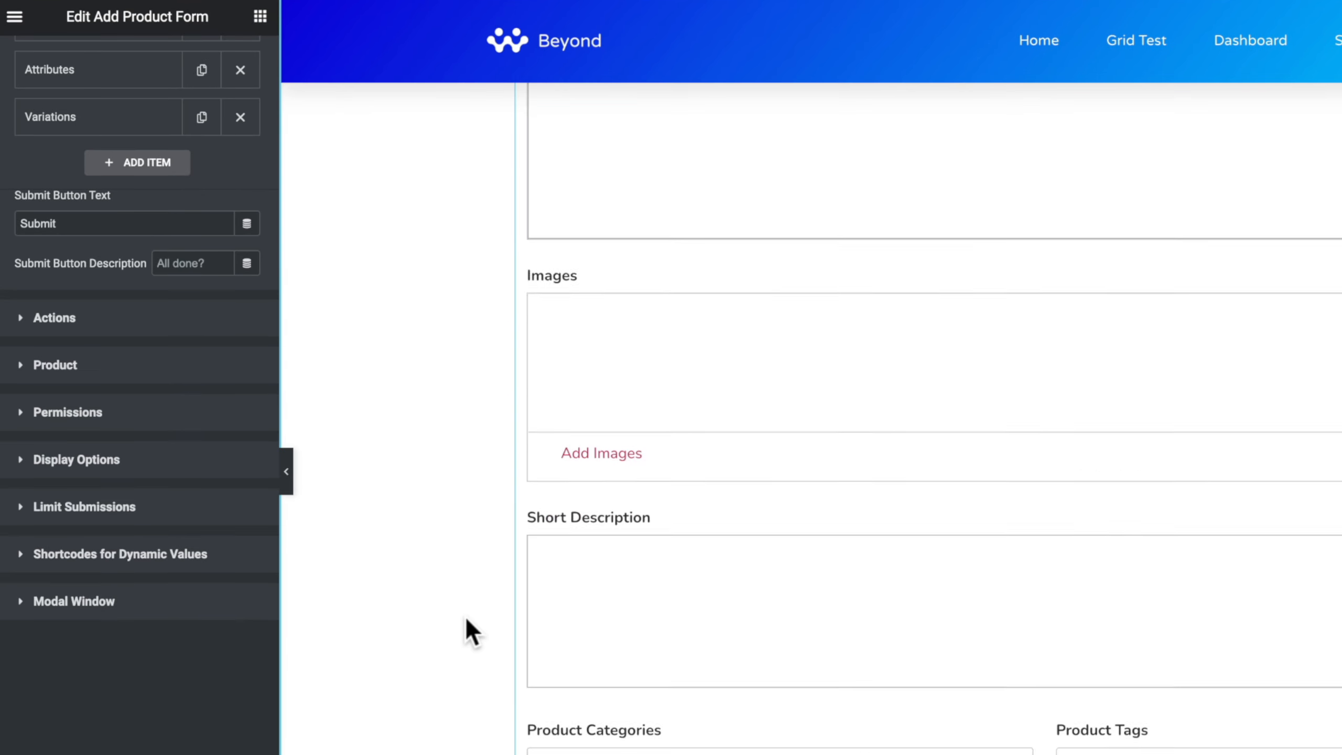
{"action": "scroll", "coordinate": [465, 615], "scroll_direction": "down", "scroll_amount": 15}
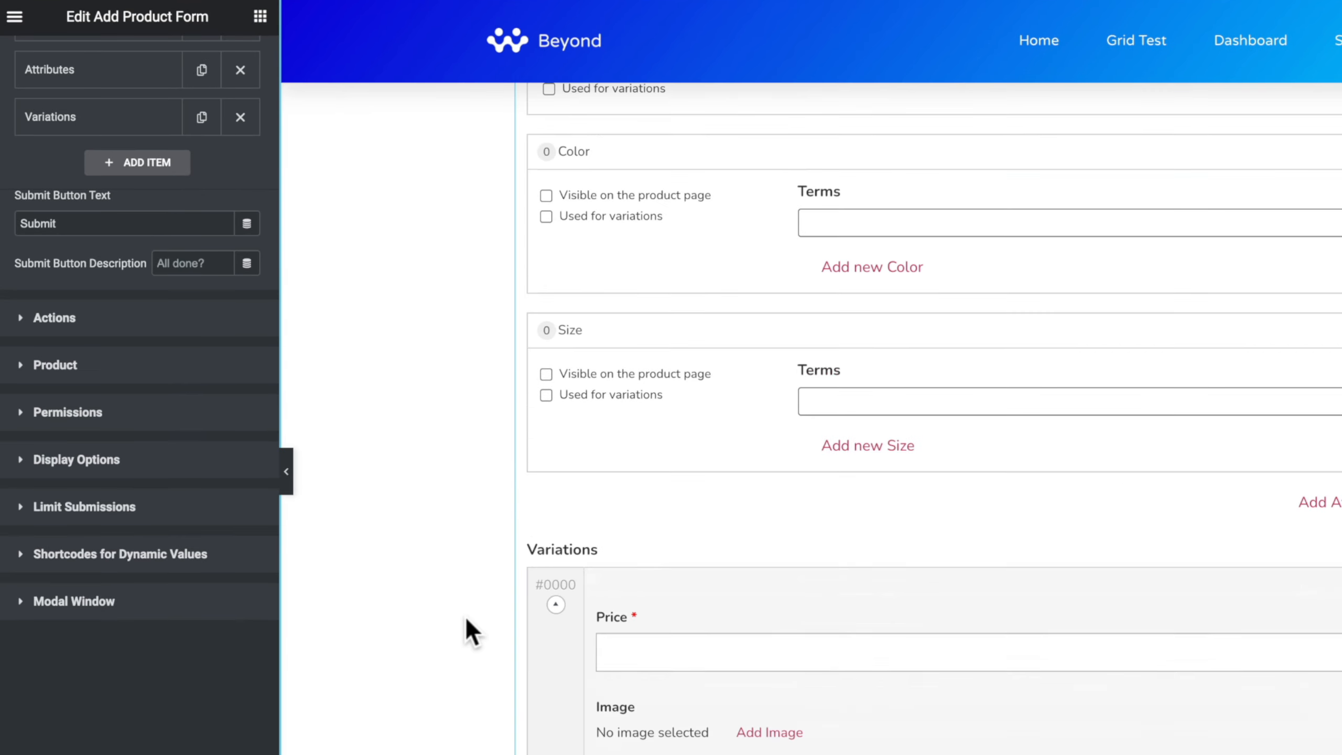
{"action": "left_click_drag", "start_coordinate": [84, 218], "coordinate": [20, 225]}
{"action": "type", "text": "Add "}
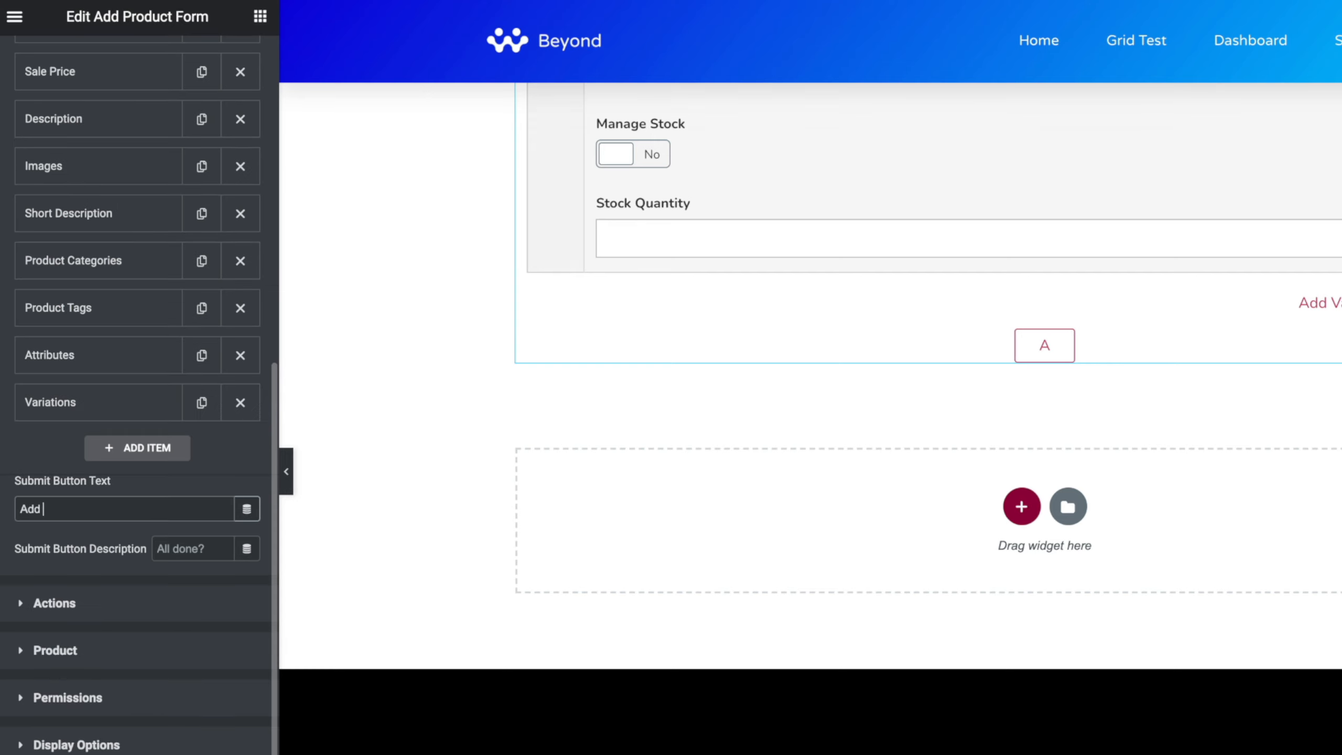
{"action": "type", "text": "Product"}
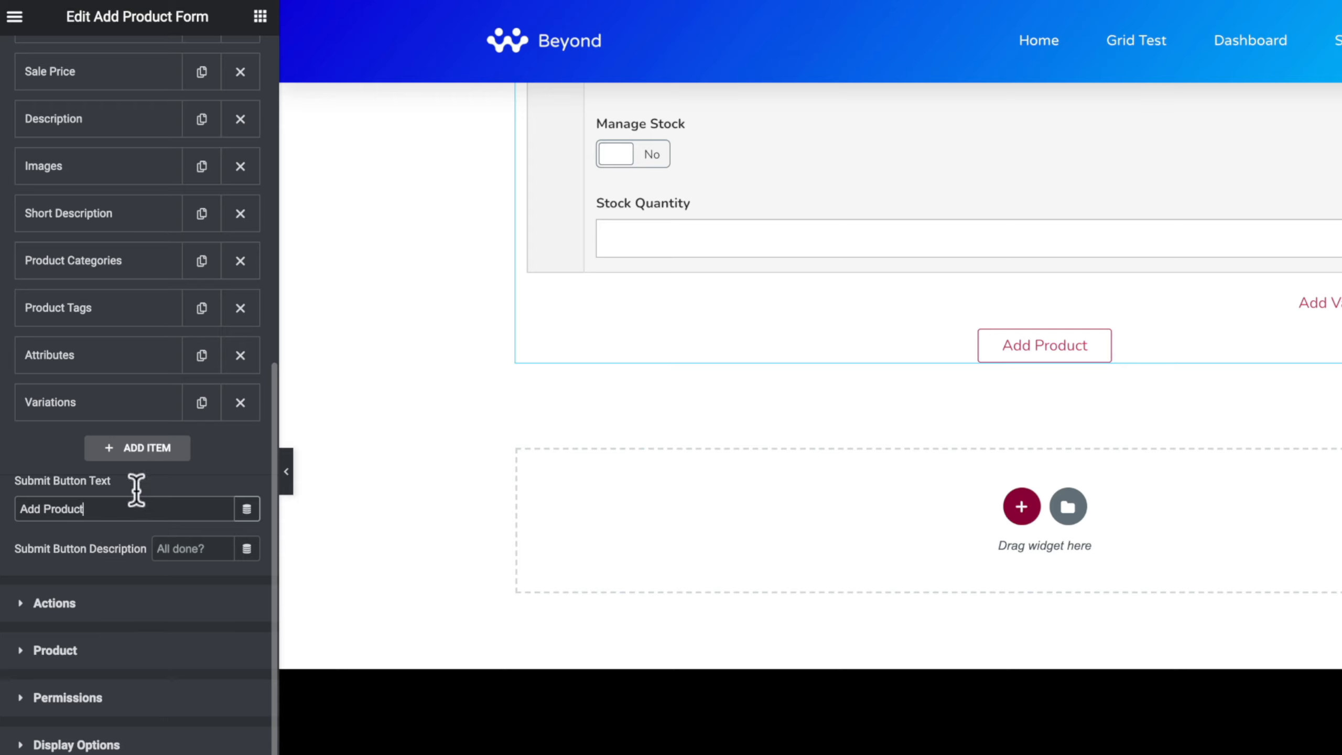
Examine the Submit Actions and Redirect After Submit options in the form's Actions settings
{"action": "left_click", "coordinate": [82, 397]}
{"action": "left_click", "coordinate": [83, 397]}
{"action": "left_click", "coordinate": [71, 598]}
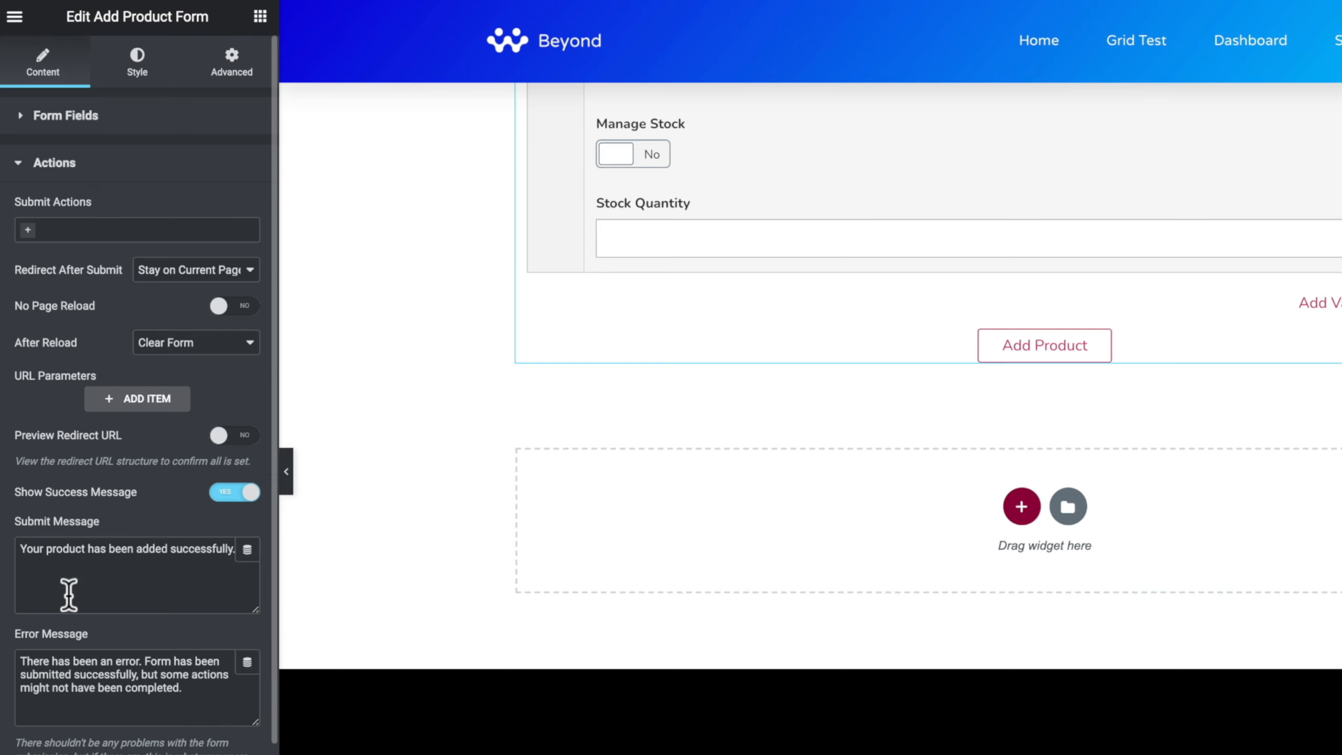
{"action": "scroll", "coordinate": [90, 534], "scroll_direction": "down", "scroll_amount": 2}
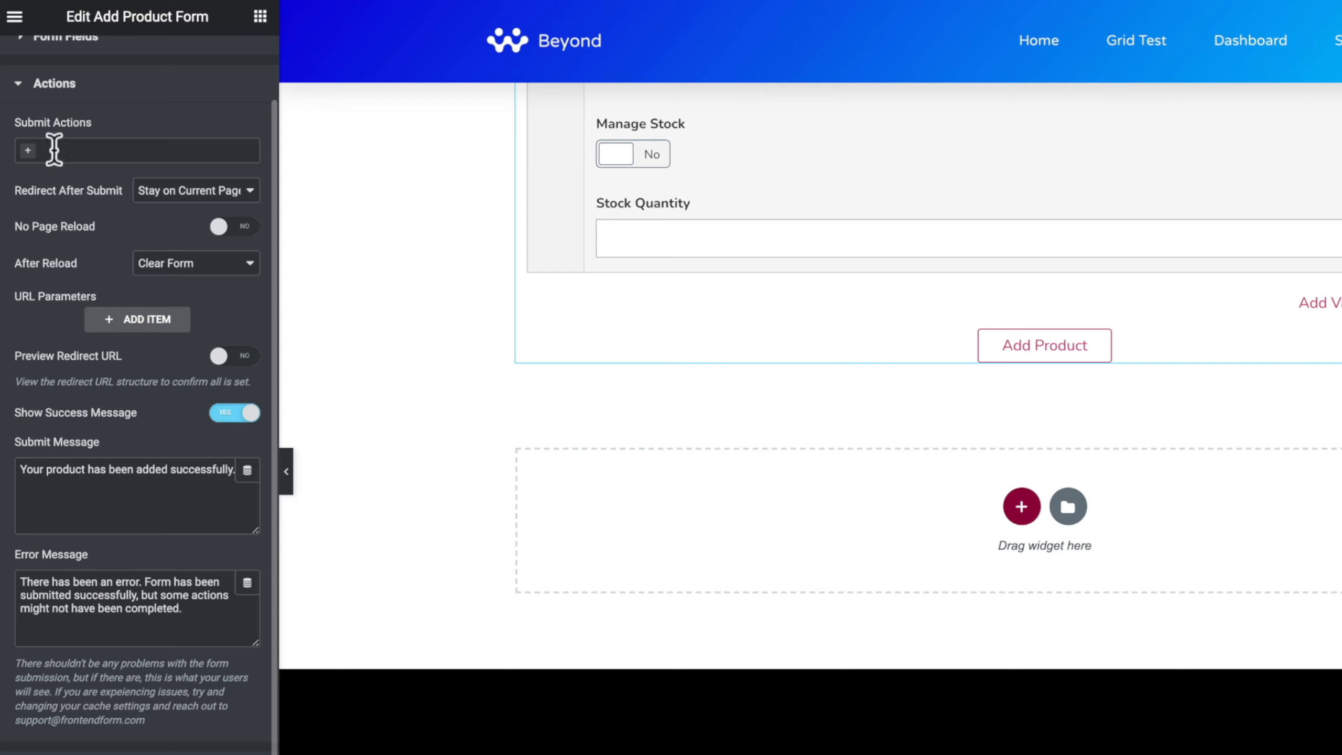
{"action": "left_click", "coordinate": [27, 151]}
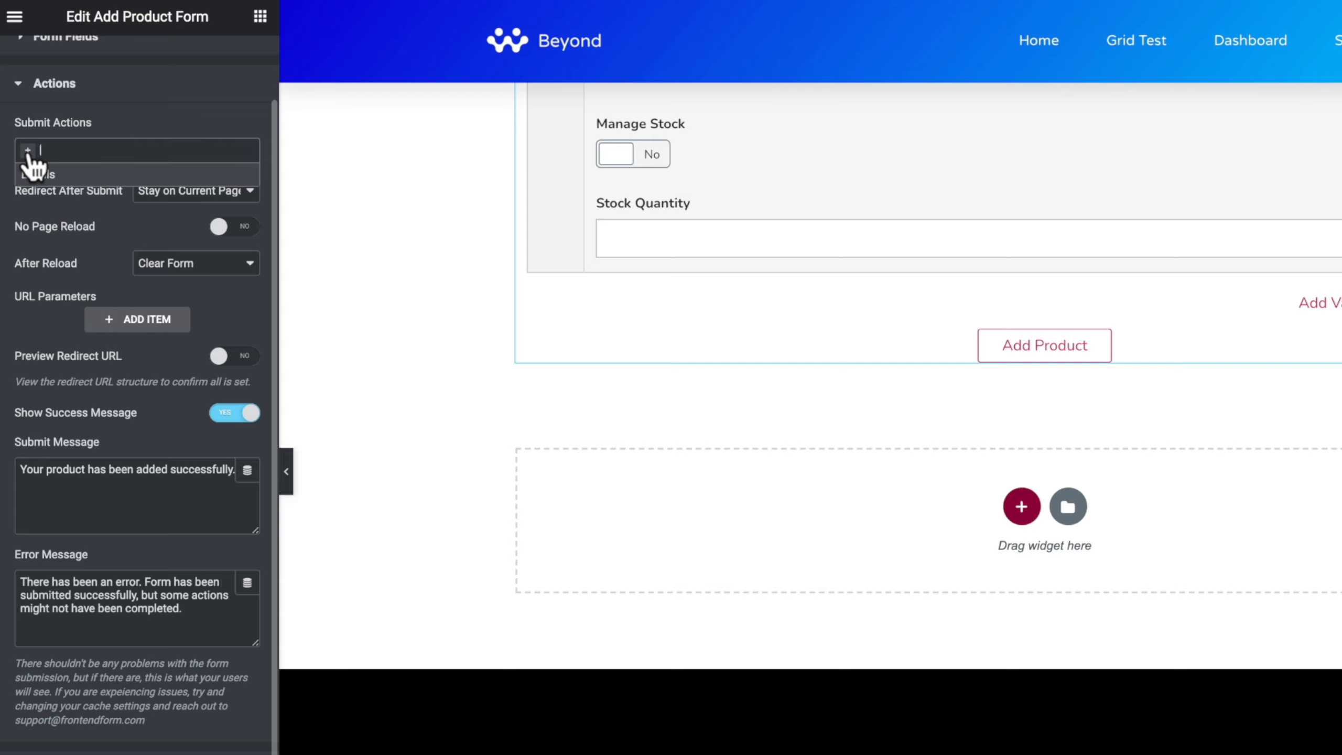
{"action": "left_click", "coordinate": [57, 200]}
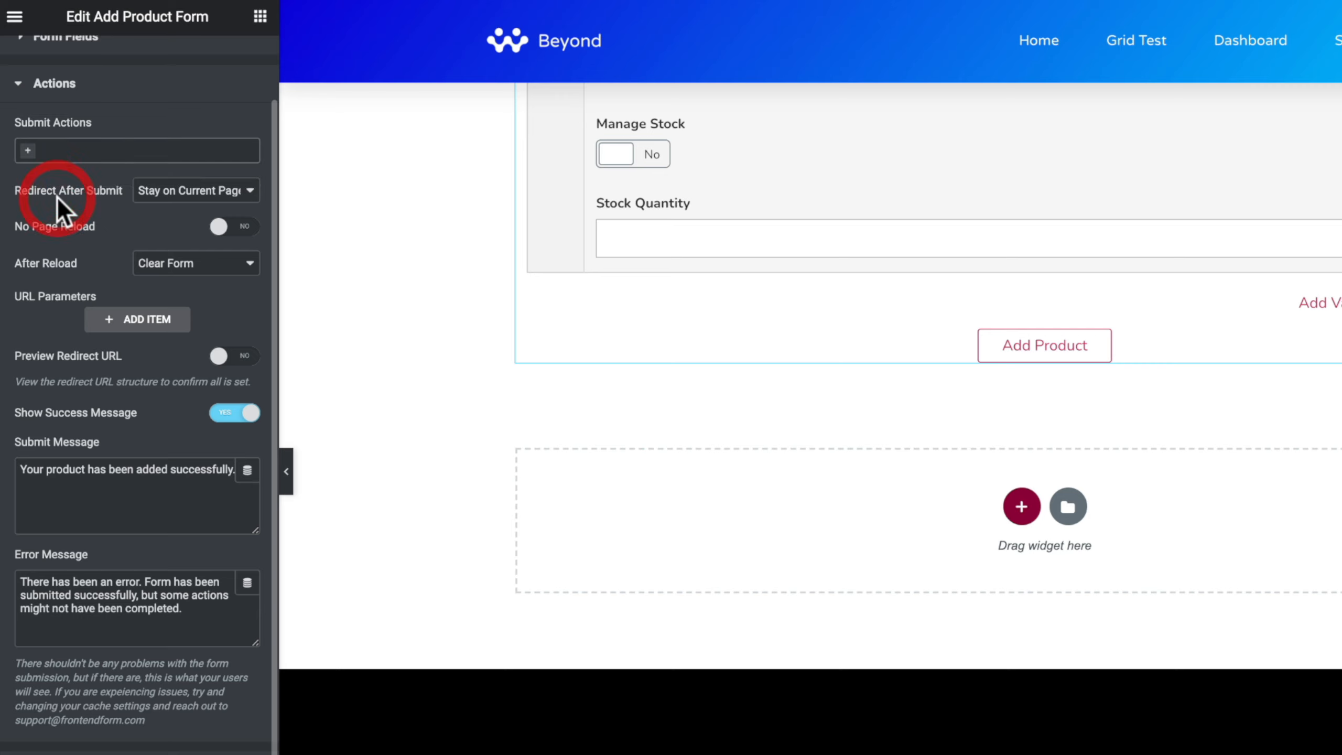
{"action": "left_click", "coordinate": [196, 192]}
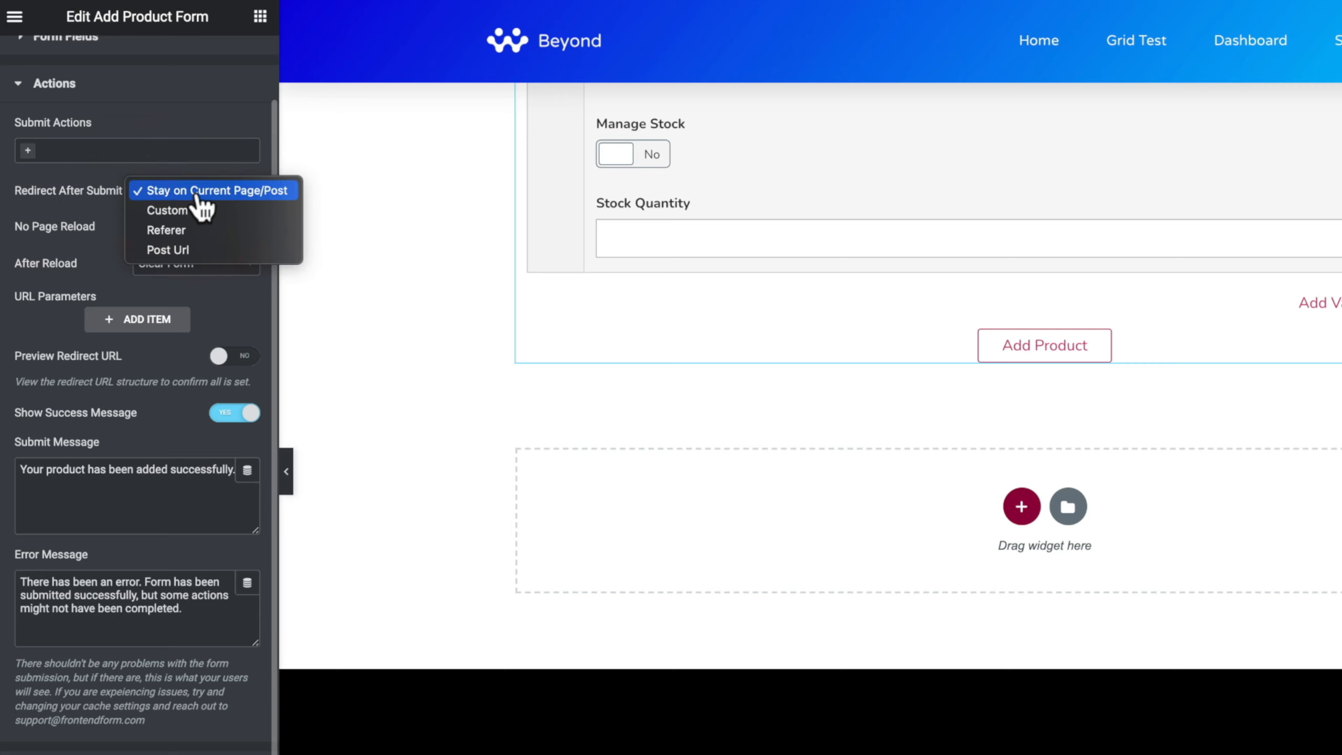
{"action": "left_click", "coordinate": [50, 201]}
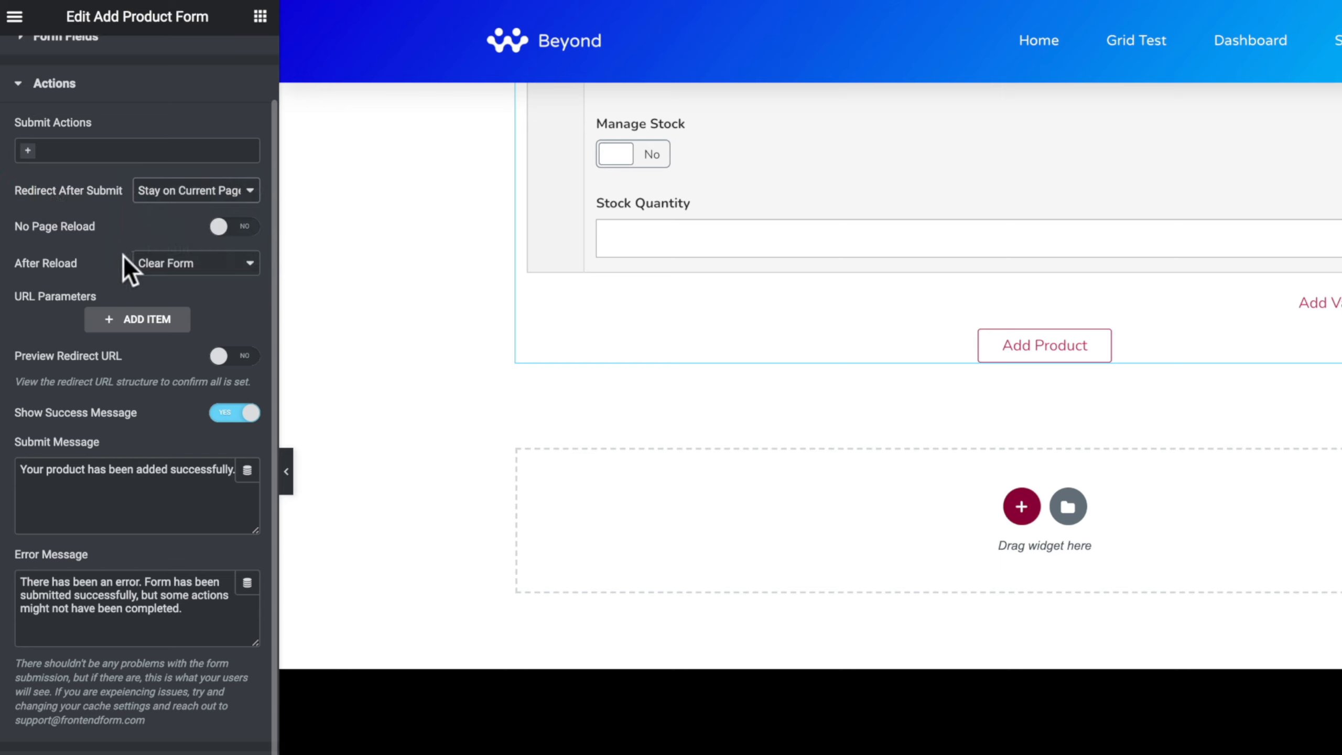
Set After Reload to Edit Form in the form's Actions settings and open its Product settings
{"action": "left_click", "coordinate": [190, 272]}
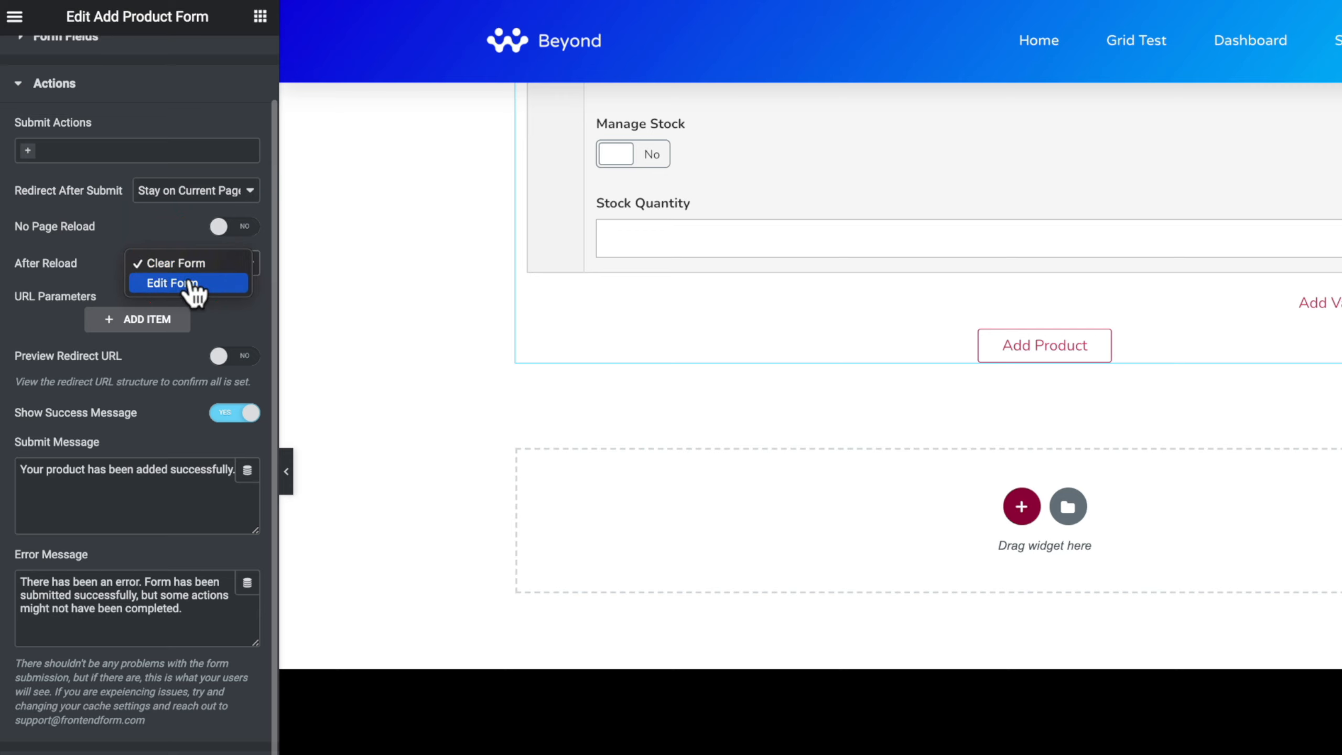
{"action": "left_click", "coordinate": [189, 285]}
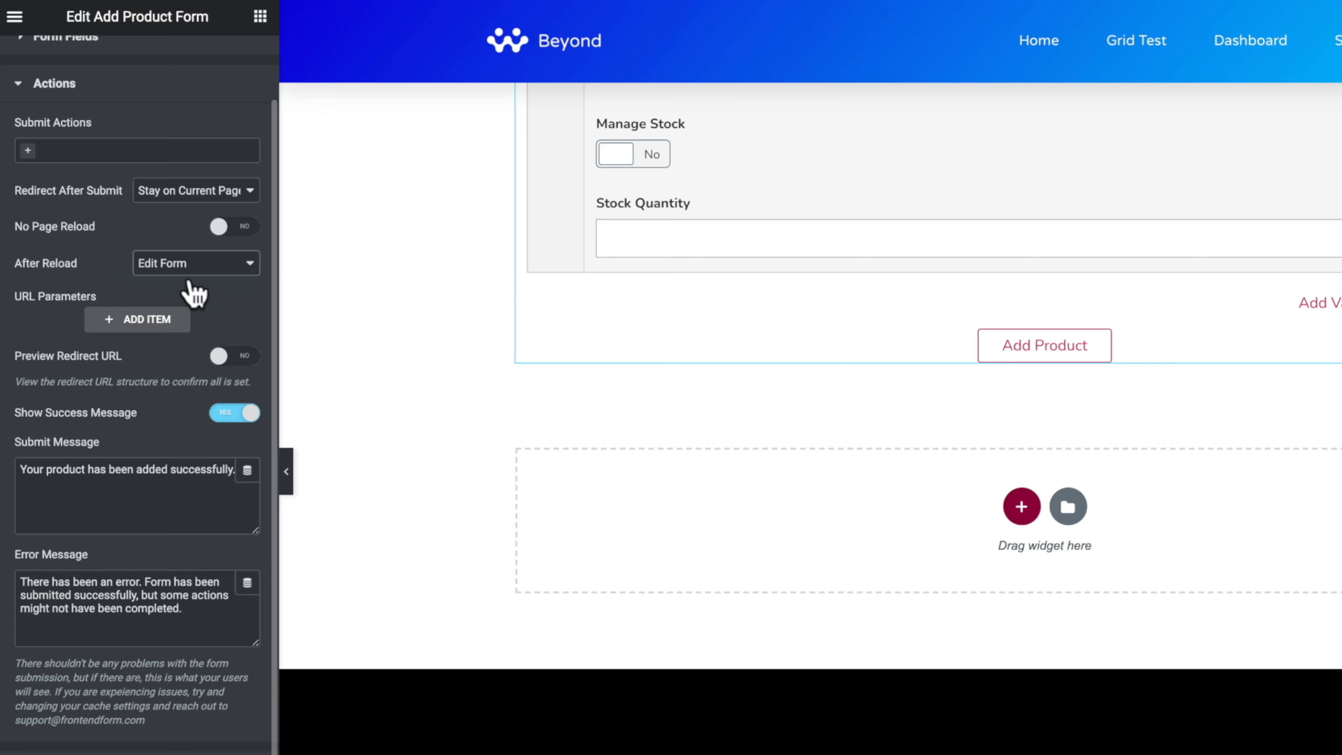
{"action": "scroll", "coordinate": [209, 494], "scroll_direction": "down", "scroll_amount": 2}
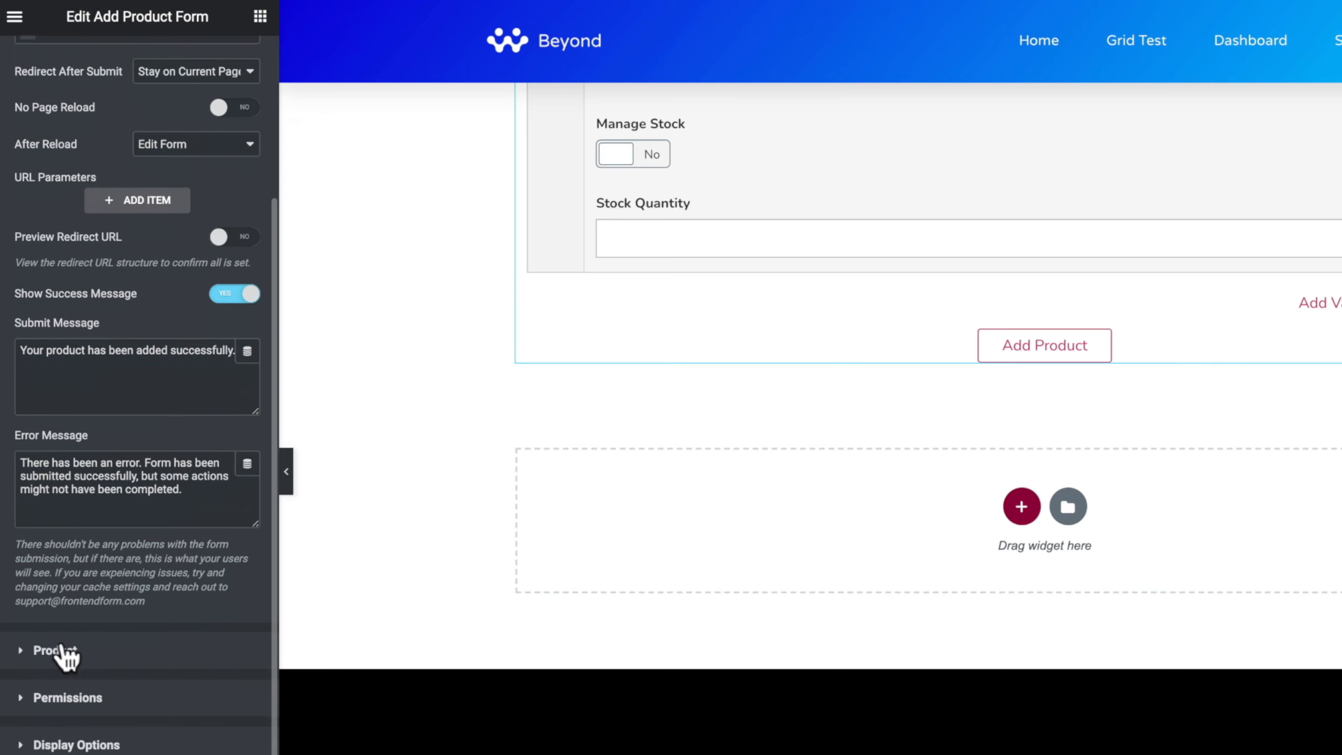
{"action": "left_click", "coordinate": [60, 651]}
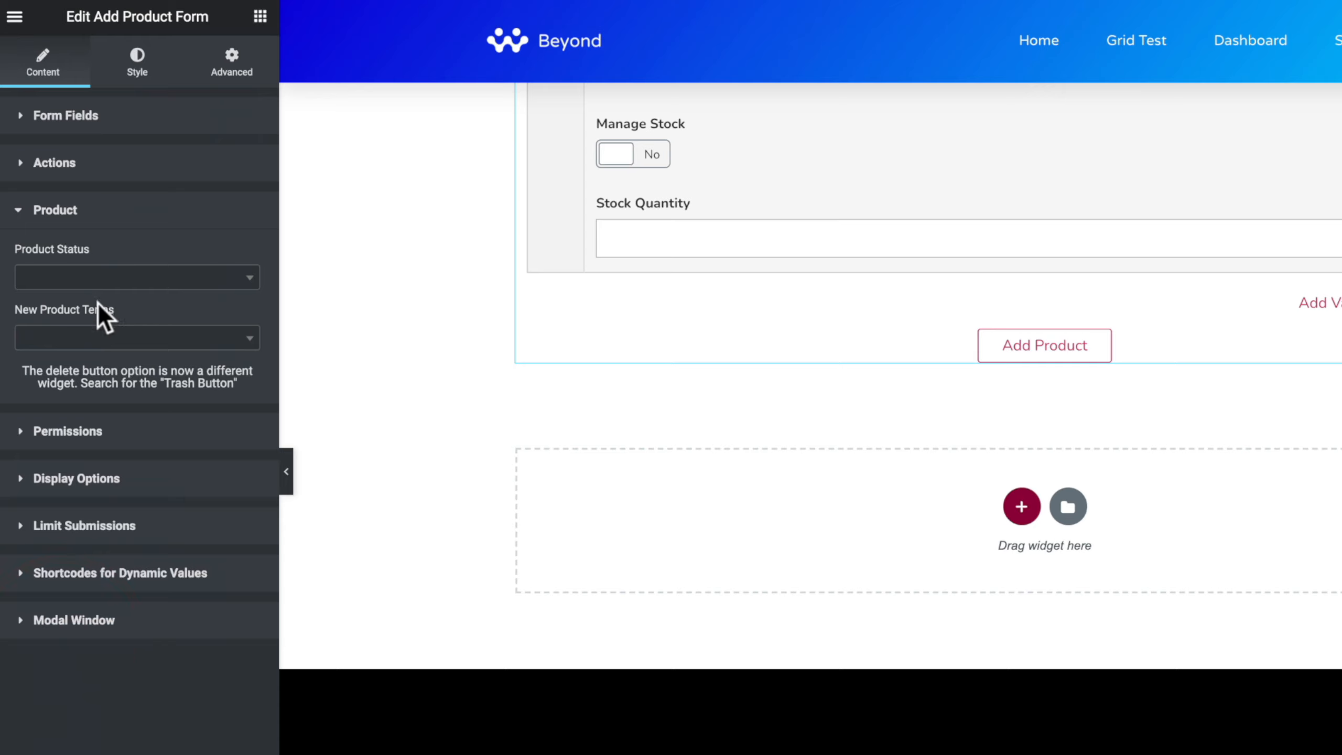
Set the Product Status for products submitted through the form to Pending Review
{"action": "left_click", "coordinate": [51, 282]}
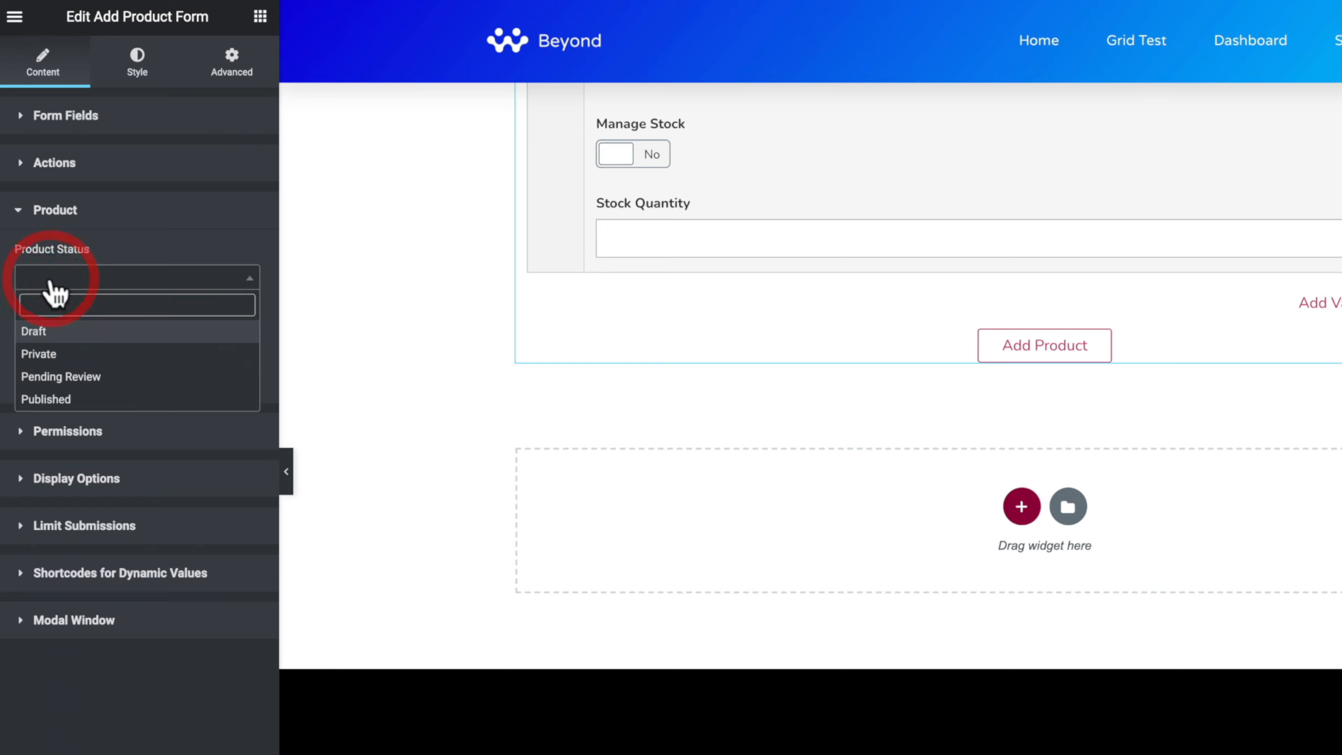
{"action": "left_click", "coordinate": [64, 378]}
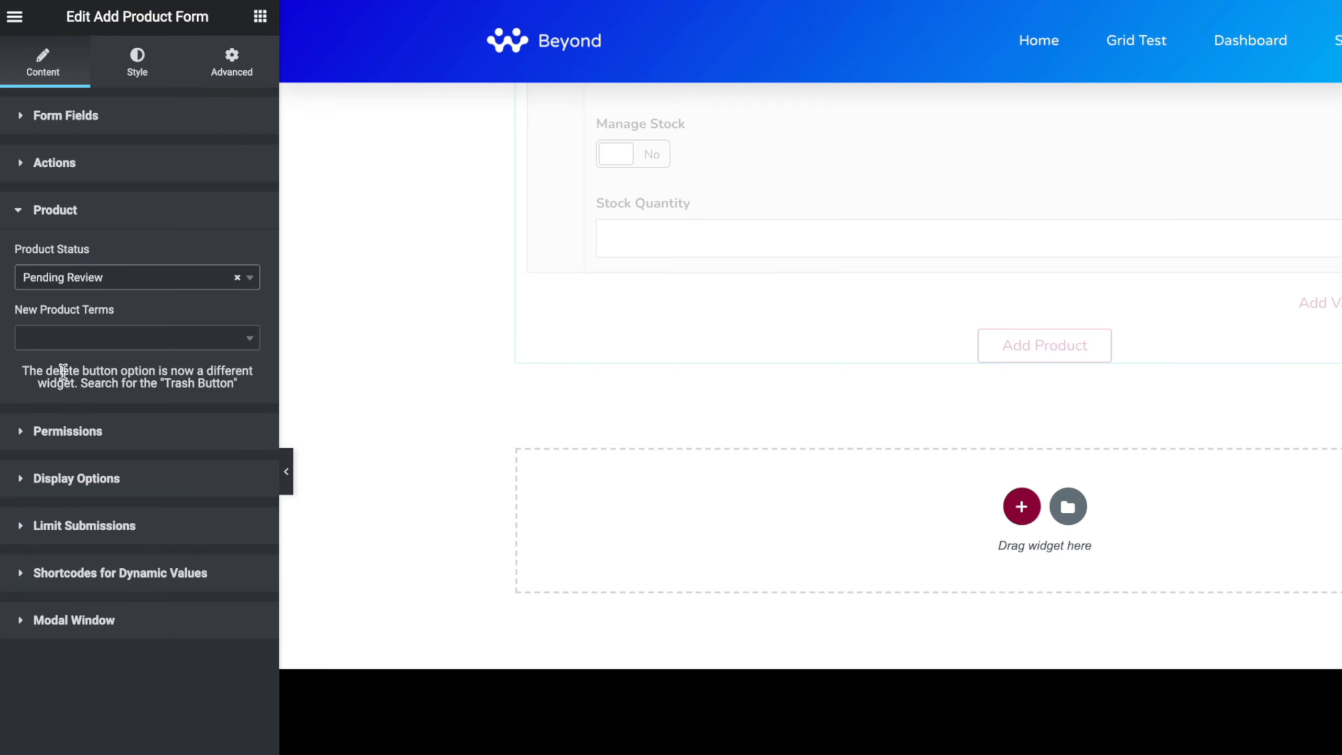
{"action": "left_click", "coordinate": [150, 341]}
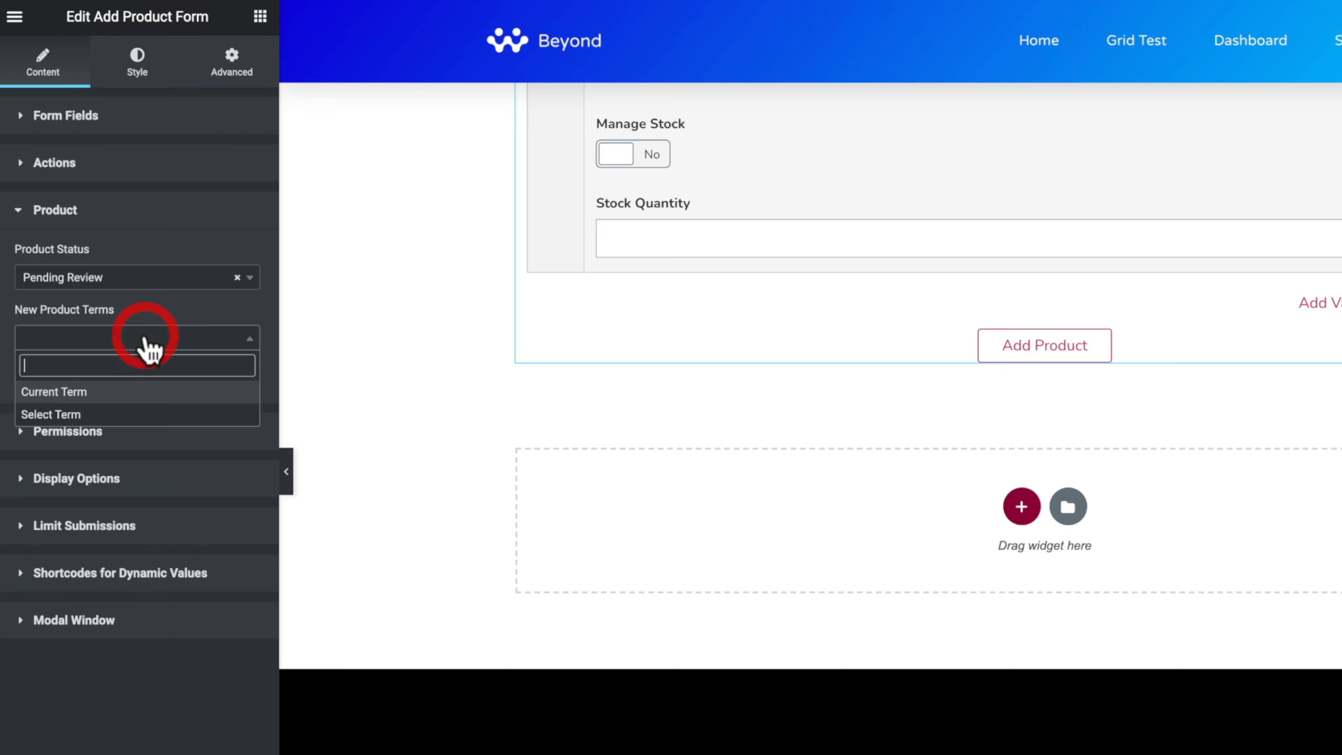
{"action": "left_click", "coordinate": [87, 414]}
{"action": "left_click", "coordinate": [83, 404]}
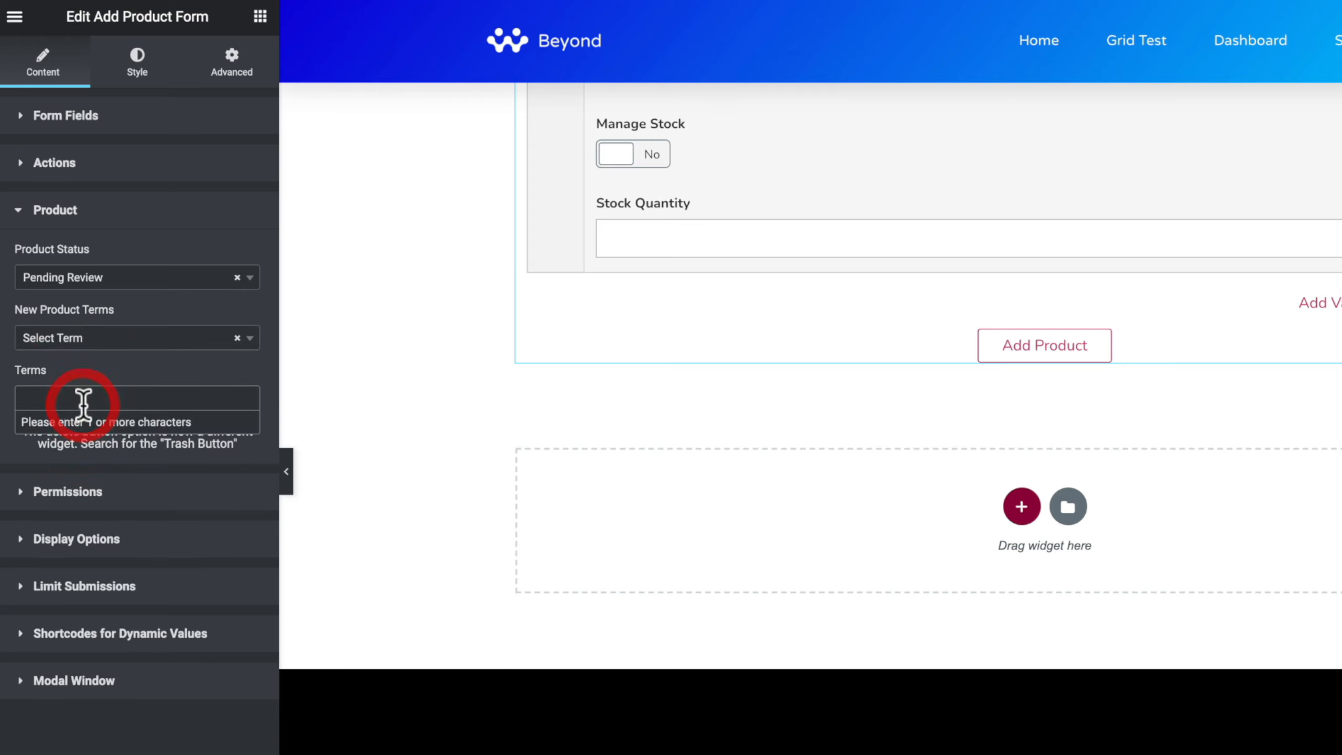
{"action": "left_click", "coordinate": [238, 337]}
{"action": "left_click", "coordinate": [201, 317]}
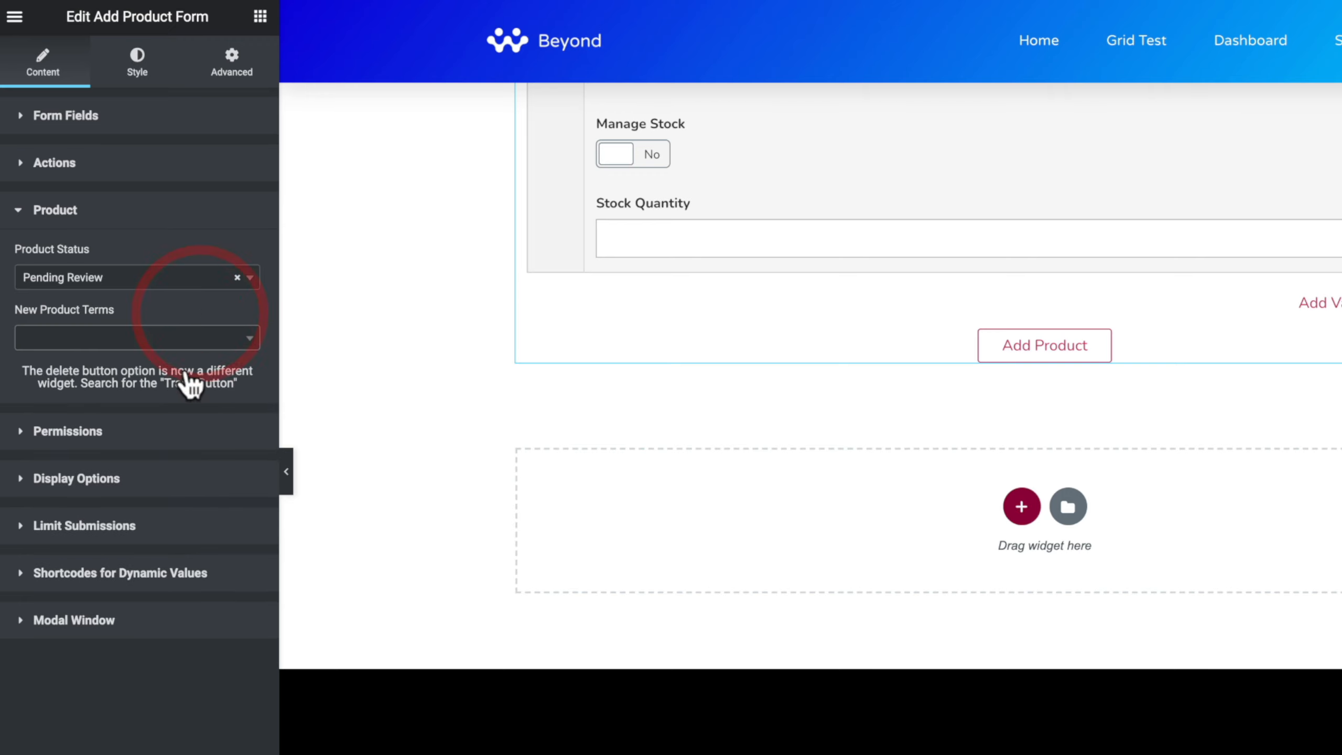
In the Limit Submissions settings, change the Subscribers limiting rule's role from Subscriber to Shop manager
{"action": "left_click", "coordinate": [105, 527]}
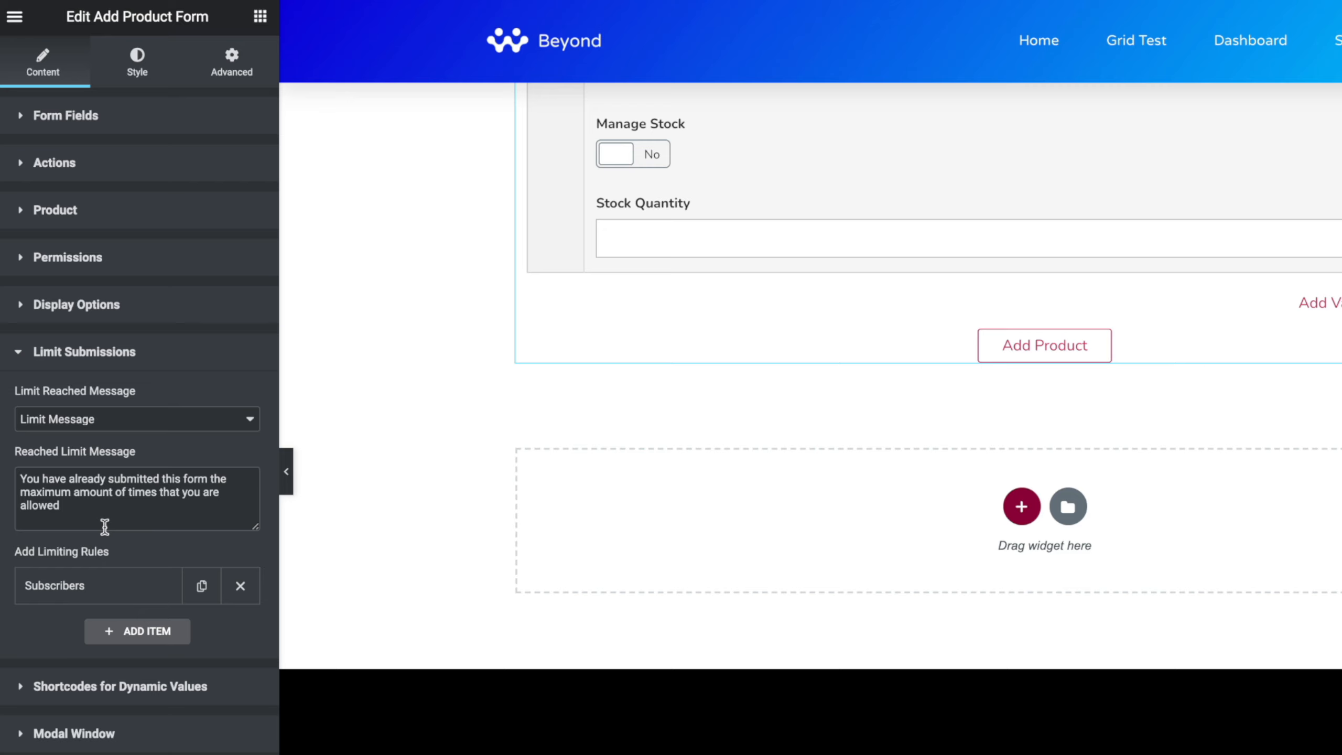
{"action": "left_click", "coordinate": [99, 589]}
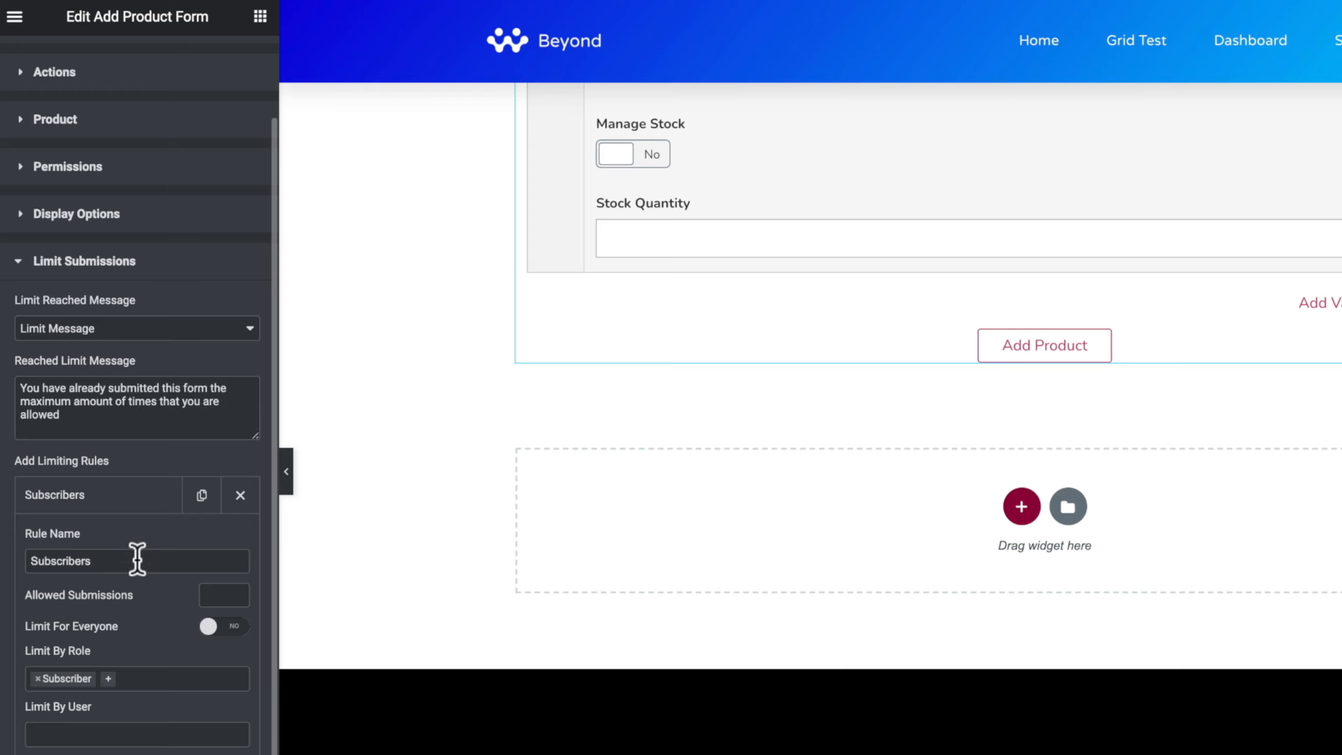
{"action": "left_click", "coordinate": [40, 679]}
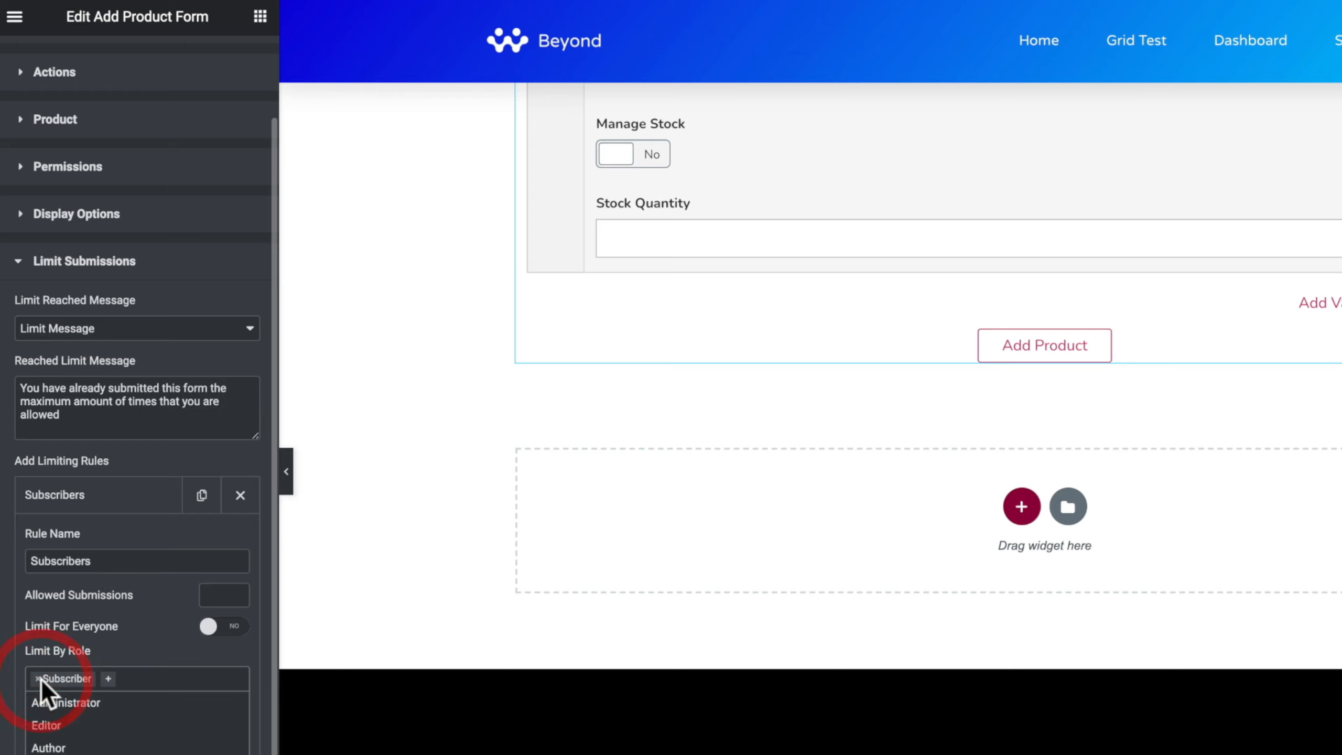
{"action": "left_click", "coordinate": [53, 751]}
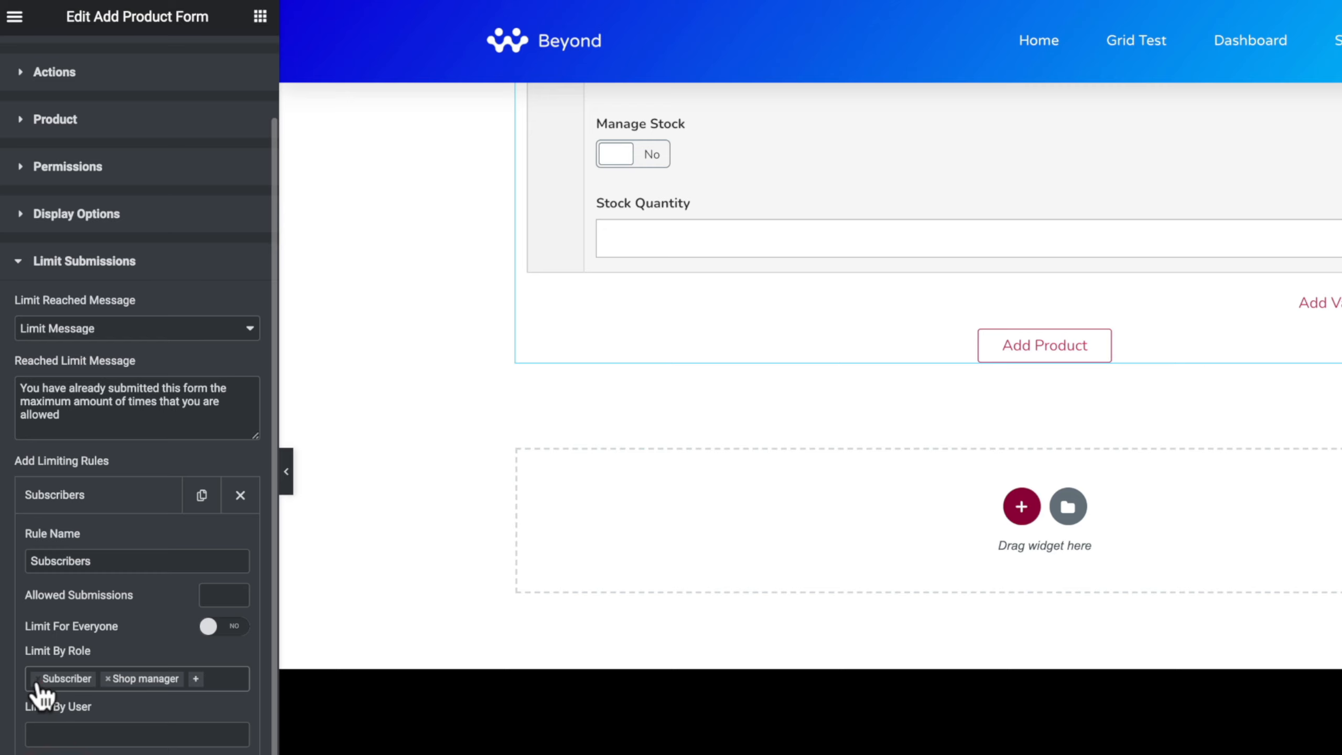
{"action": "double_click", "coordinate": [37, 682]}
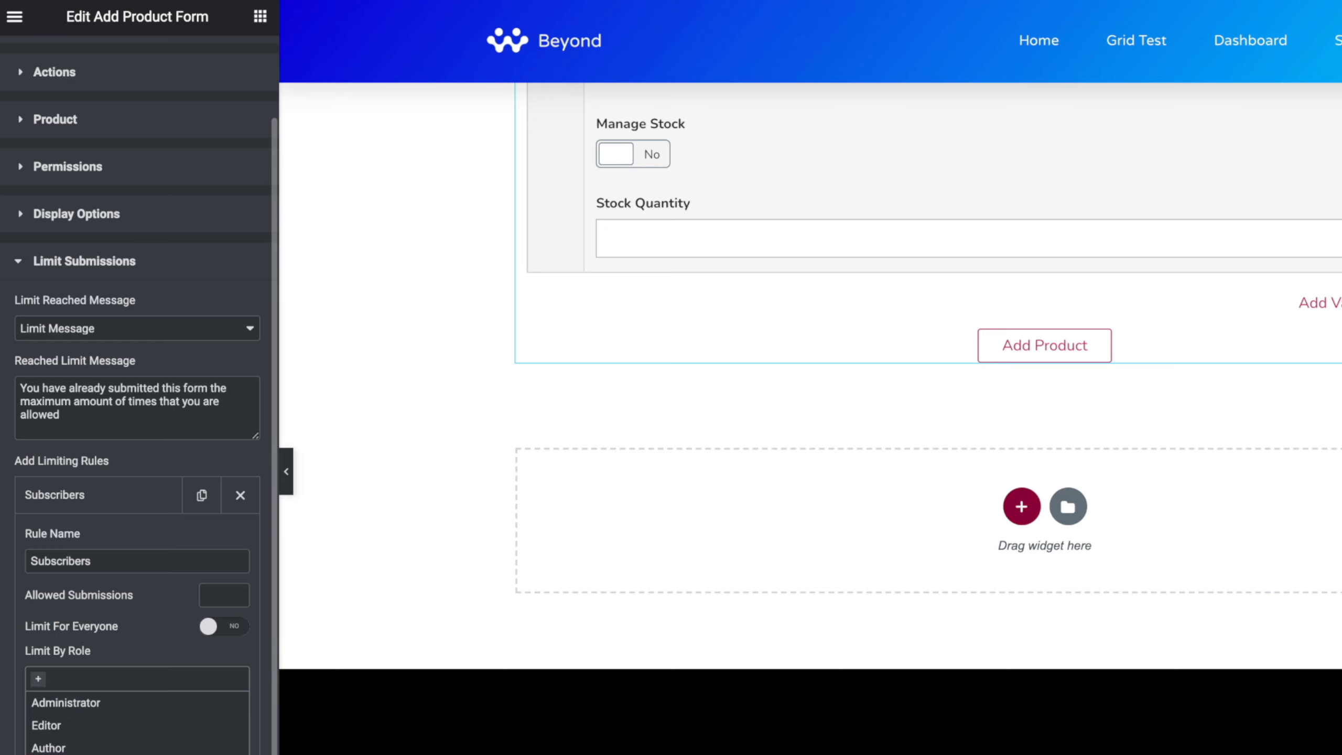
{"action": "left_click", "coordinate": [74, 752]}
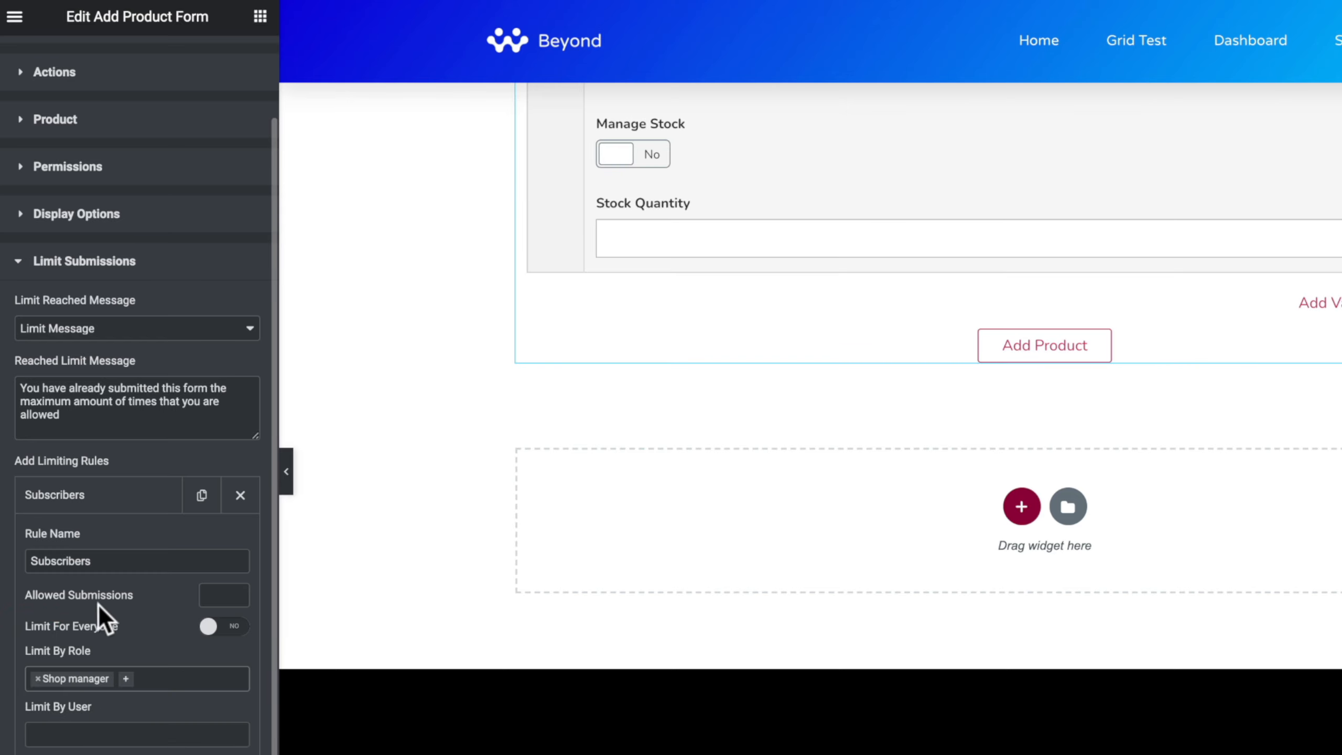
Rename the limiting rule as "Shop Managers"
{"action": "left_click_drag", "start_coordinate": [32, 560], "coordinate": [98, 561]}
{"action": "type", "text": "Shop Manmagers"}
{"action": "key", "text": "Left"}
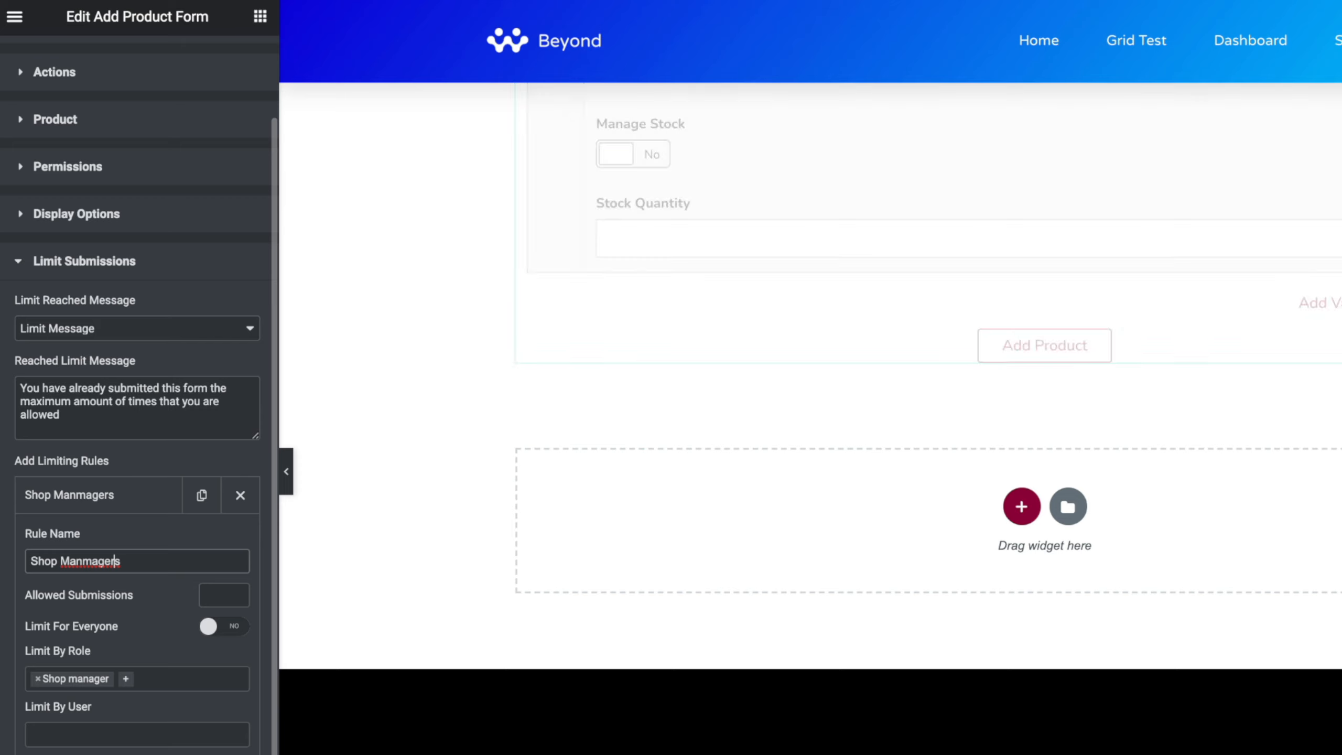
{"action": "key", "text": "BackSpace"}
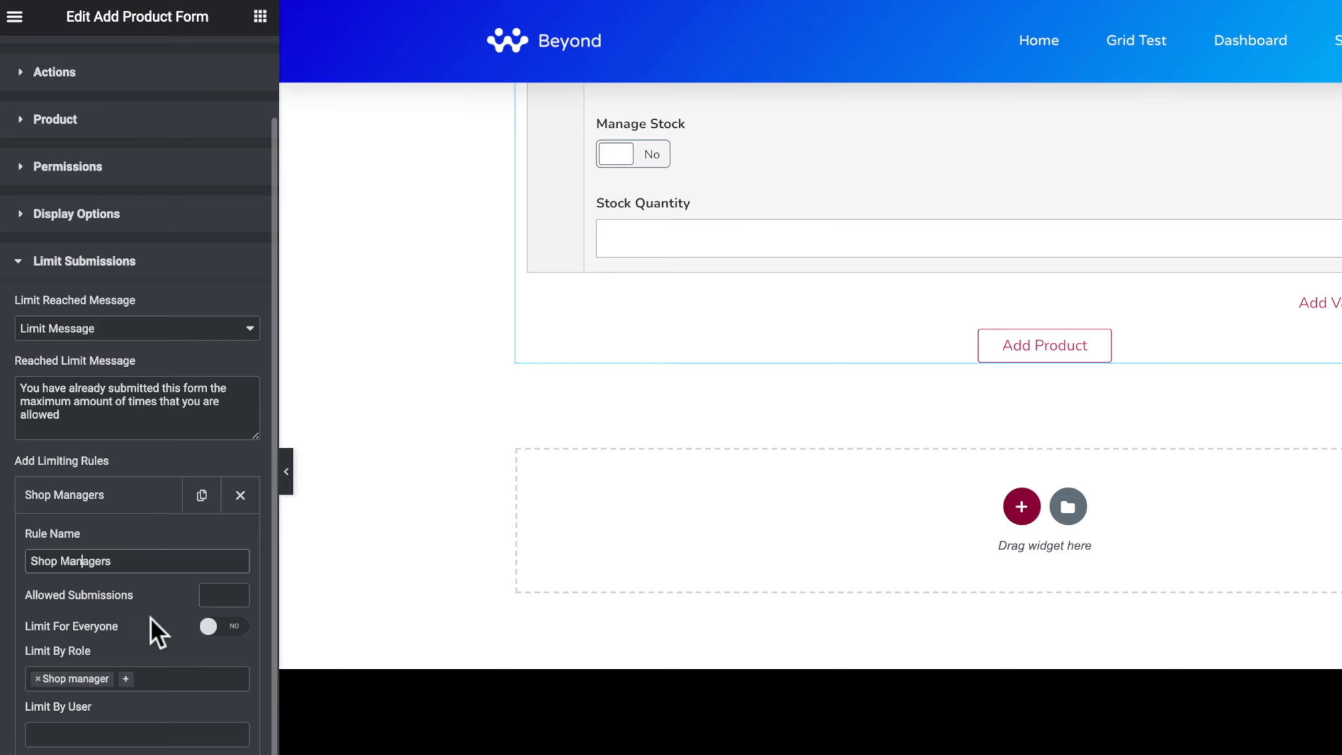
Open the Allowed Submissions value of the Shop Managers limiting rule for editing
{"action": "left_click", "coordinate": [210, 596]}
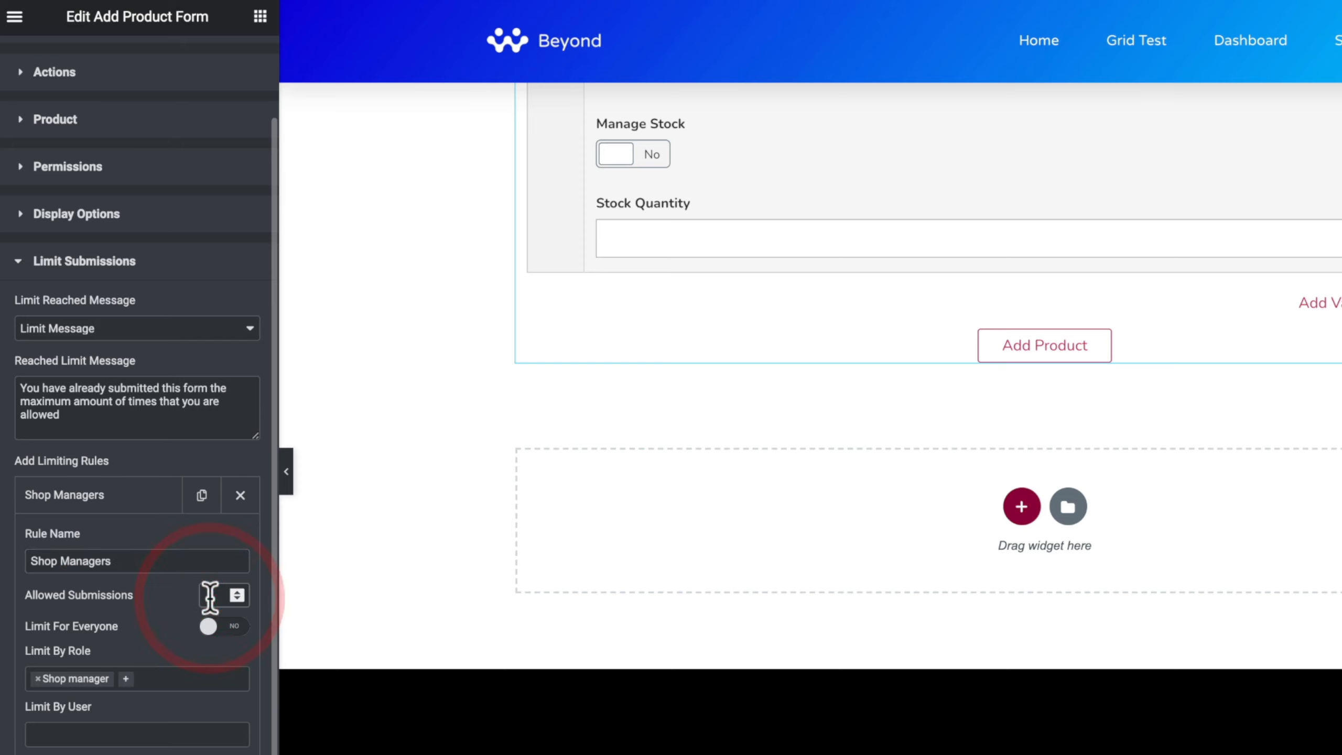